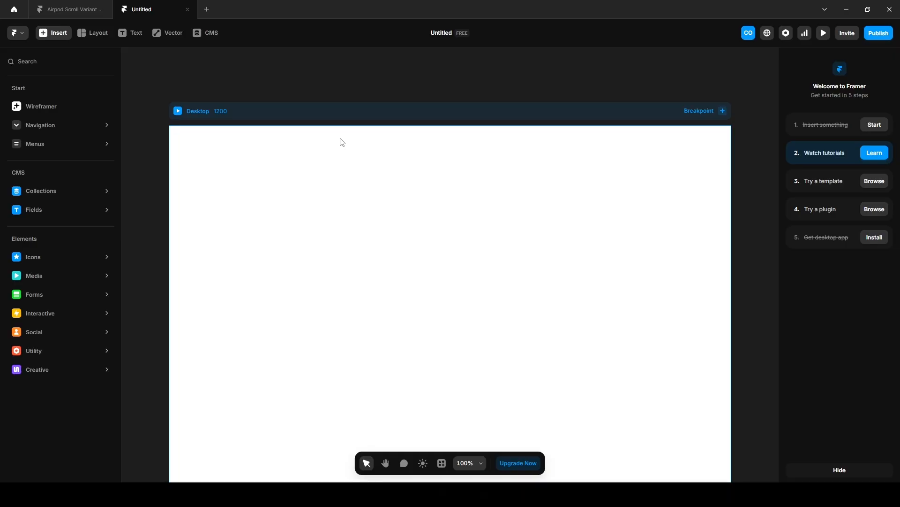
Rename the project "Scroll Variant tutorial"
{"action": "left_click", "coordinate": [446, 34]}
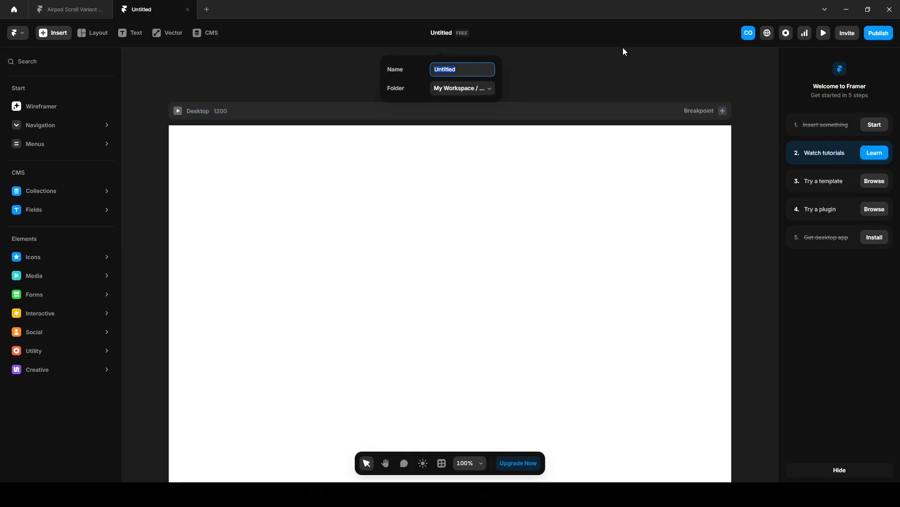
{"action": "left_click", "coordinate": [582, 75]}
{"action": "left_click", "coordinate": [436, 34]}
{"action": "type", "text": "Scroll Variant tuto"}
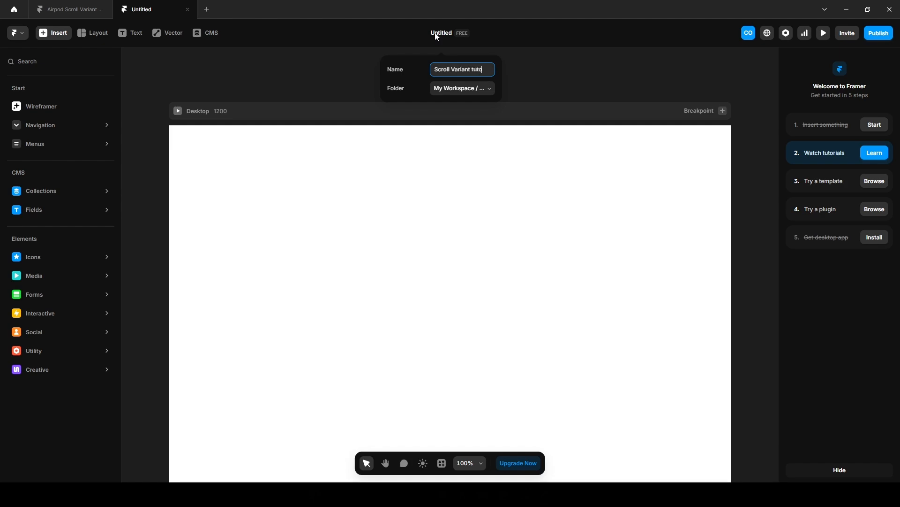
{"action": "type", "text": "raial"}
{"action": "left_click", "coordinate": [278, 79]}
Apply a vertical stack layout to the Desktop breakpoint
{"action": "left_click", "coordinate": [277, 78]}
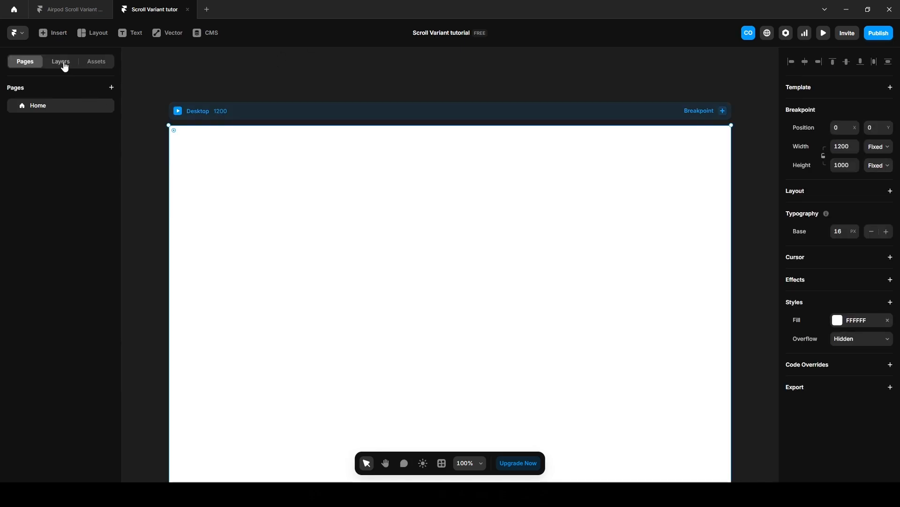
{"action": "left_click", "coordinate": [62, 63]}
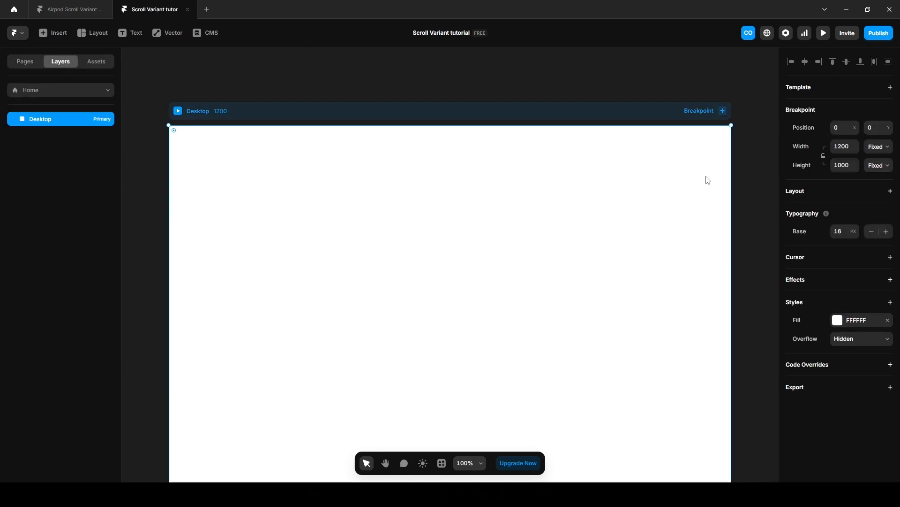
{"action": "left_click", "coordinate": [803, 198]}
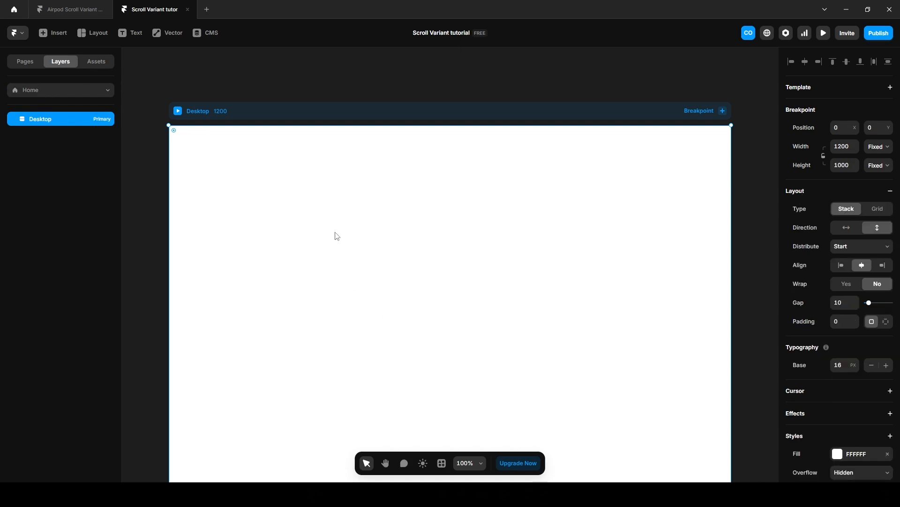
Draw a frame inside the Desktop breakpoint and size it to Fill width and Viewport height (100vh)
{"action": "key", "text": "f"}
{"action": "left_click_drag", "start_coordinate": [259, 164], "coordinate": [621, 345]}
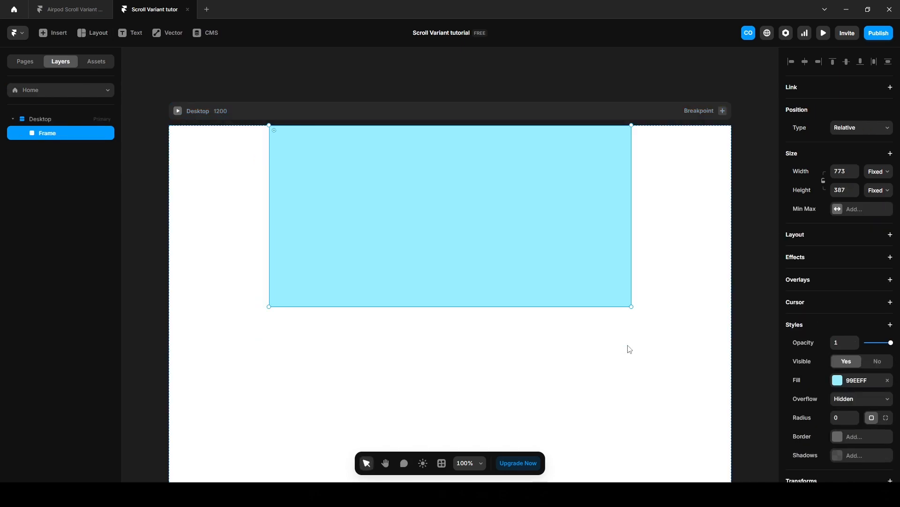
{"action": "left_click", "coordinate": [877, 175]}
{"action": "left_click", "coordinate": [874, 207]}
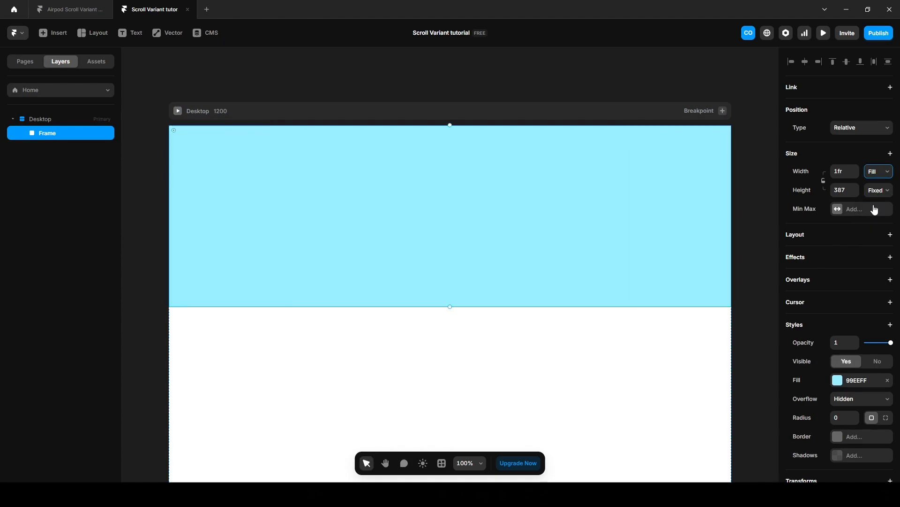
{"action": "left_click", "coordinate": [876, 195]}
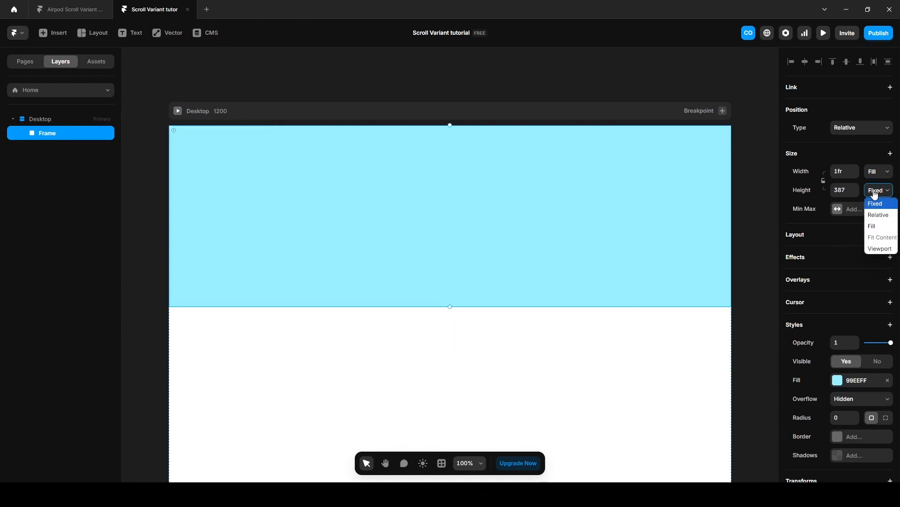
{"action": "left_click", "coordinate": [878, 247]}
{"action": "scroll", "coordinate": [529, 296], "scroll_direction": "down", "scroll_amount": 1}
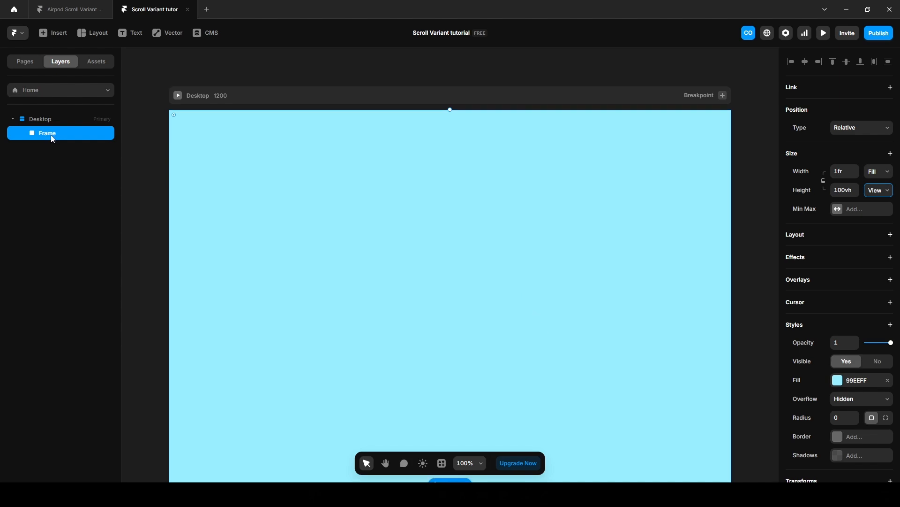
Turn the full-screen frame into a component named "Hero section"
{"action": "right_click", "coordinate": [52, 139]}
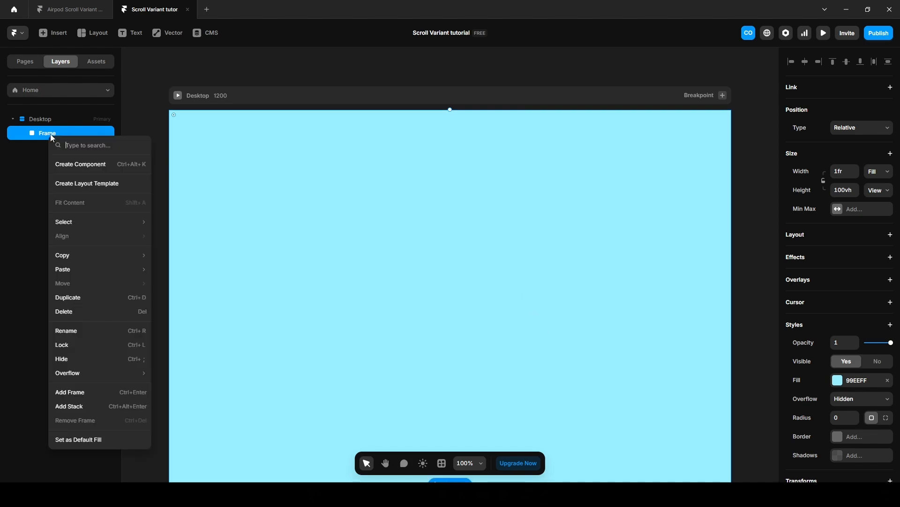
{"action": "left_click", "coordinate": [87, 164]}
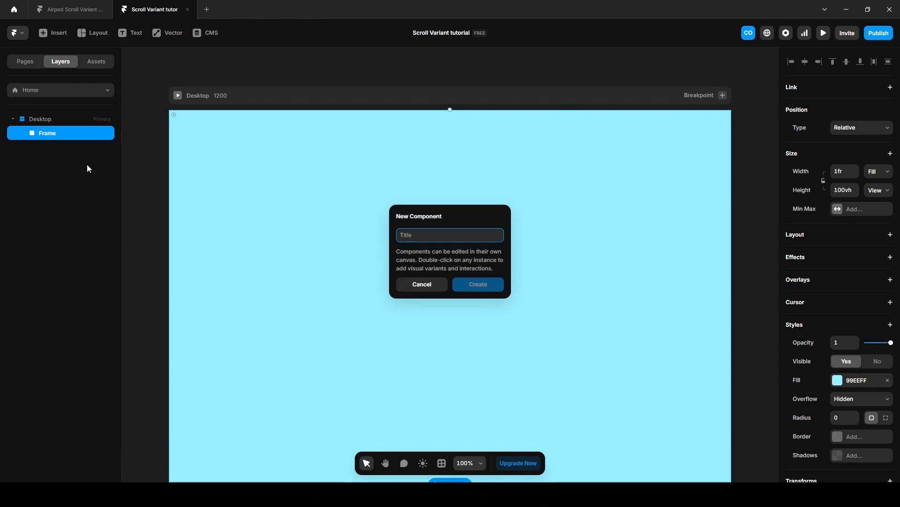
{"action": "type", "text": "Hero section"}
{"action": "key", "text": "Return"}
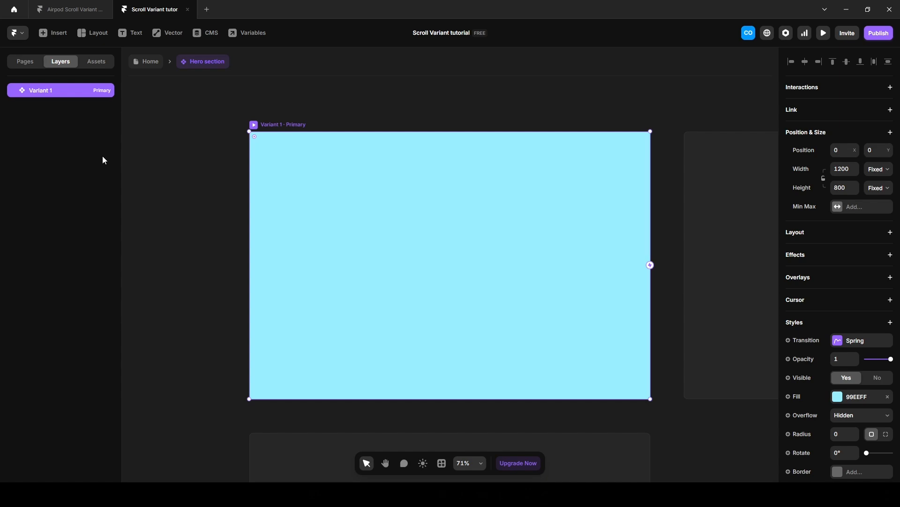
Add a stack layout to Variant 1 and insert the text "AirPod Pro Max" inside it
{"action": "left_click", "coordinate": [799, 237]}
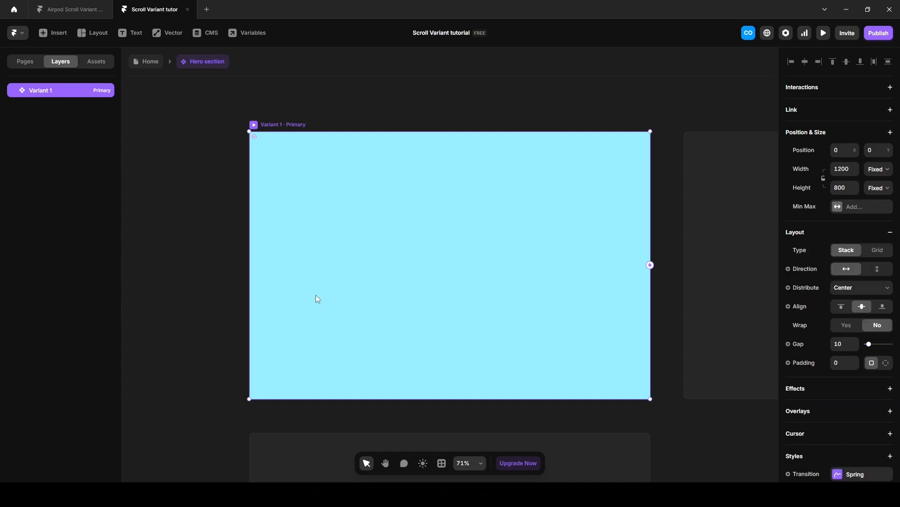
{"action": "key", "text": "t"}
{"action": "left_click", "coordinate": [357, 228]}
{"action": "type", "text": "a"}
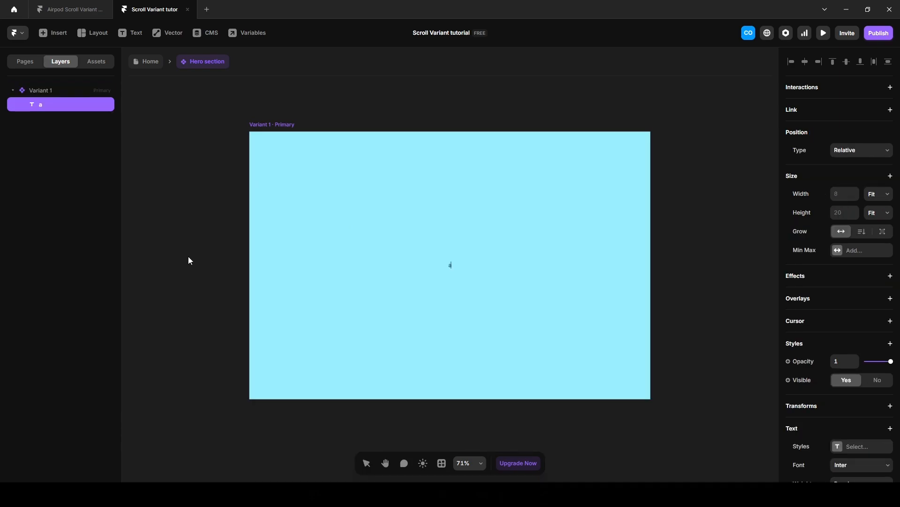
{"action": "key", "text": "BackSpace"}
{"action": "type", "text": "AirPod Pro Max"}
{"action": "key", "text": "Return"}
Change the AirPod Pro Max text's font to Satoshi
{"action": "left_click", "coordinate": [853, 343]}
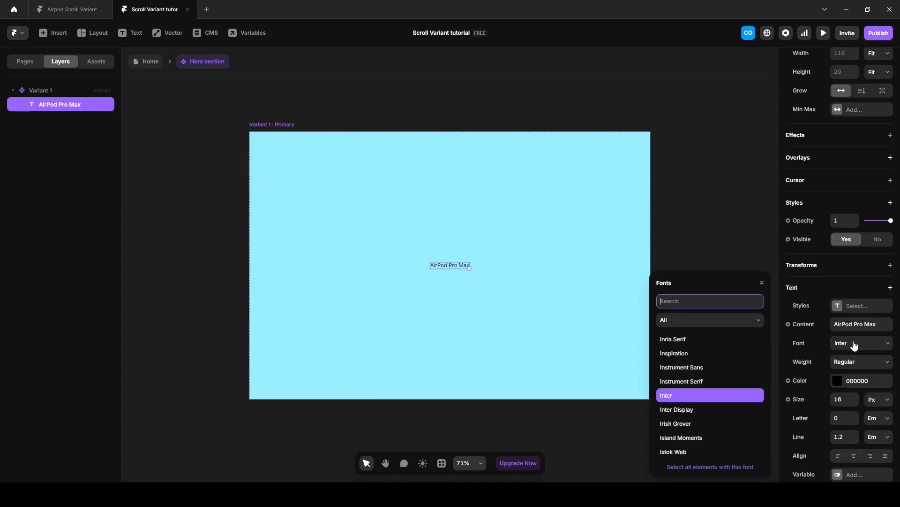
{"action": "type", "text": "sat"}
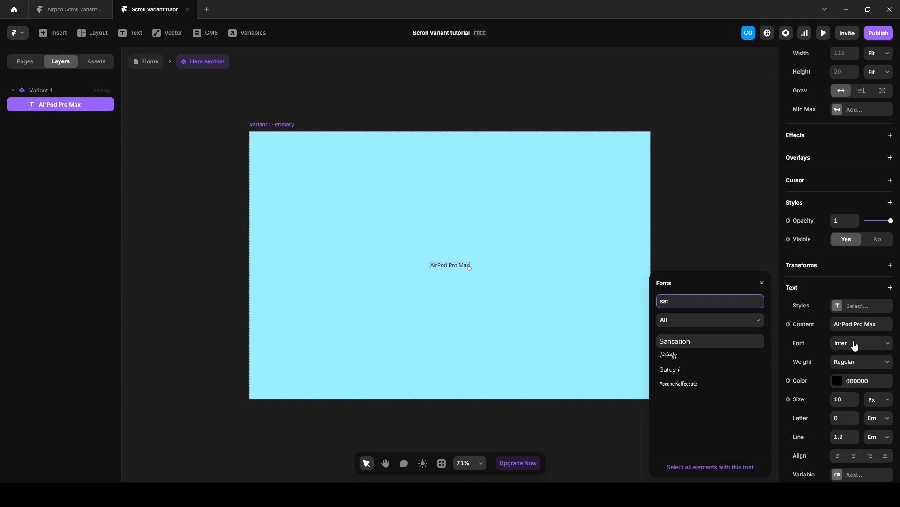
{"action": "key", "text": "Down"}
{"action": "key", "text": "Down"}
{"action": "key", "text": "Return"}
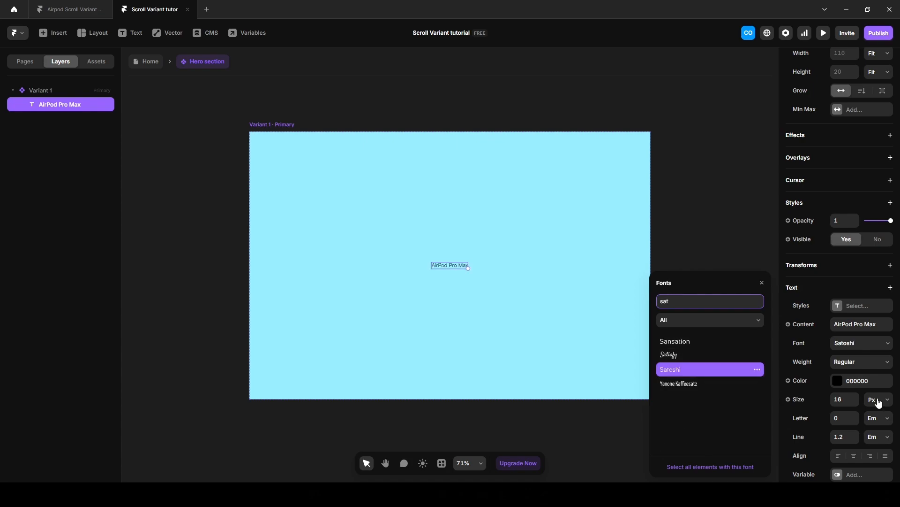
Set the AirPod Pro Max text's size to 7.5 rem and its weight to Medium
{"action": "left_click", "coordinate": [878, 400]}
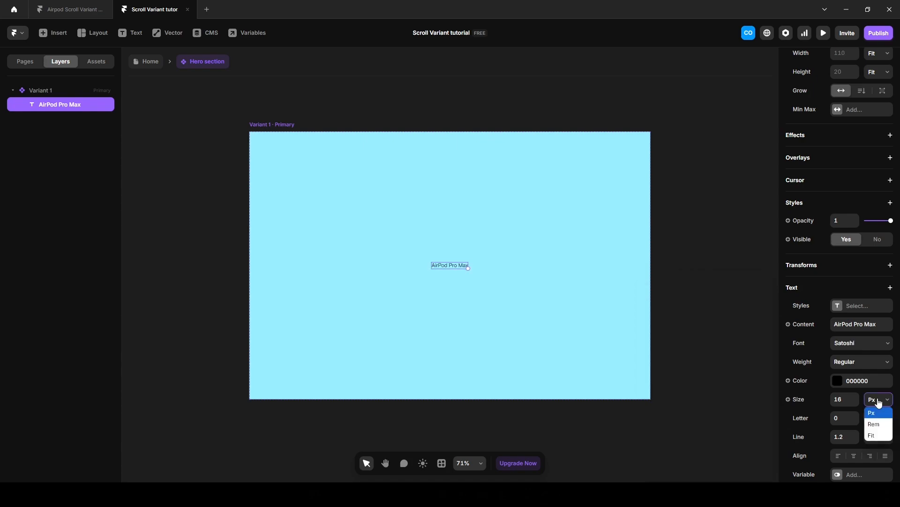
{"action": "left_click", "coordinate": [877, 425]}
{"action": "left_click", "coordinate": [839, 400]}
{"action": "type", "text": "7.5"}
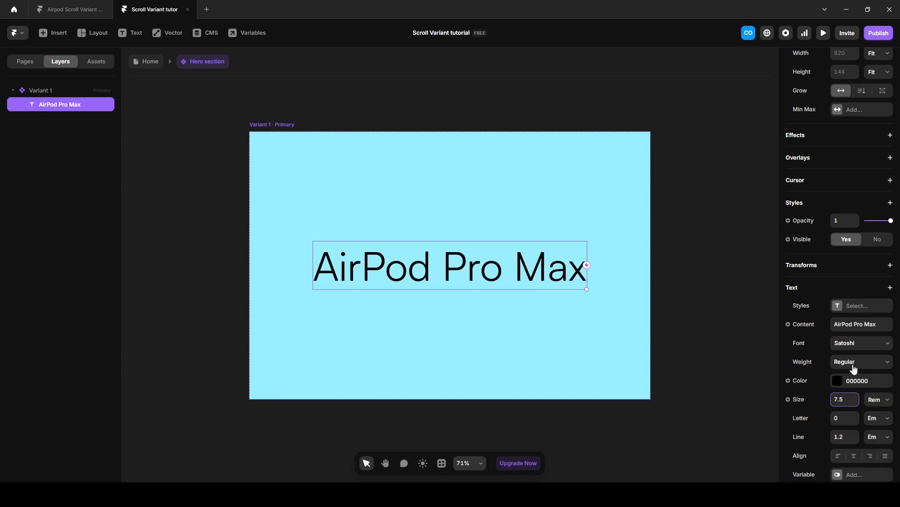
{"action": "left_click", "coordinate": [853, 367]}
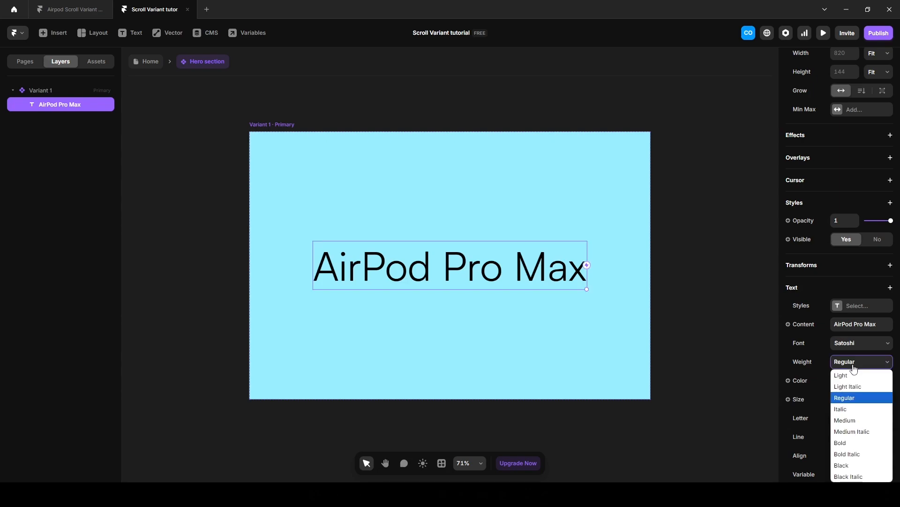
{"action": "left_click", "coordinate": [853, 420]}
Make the AirPod Pro Max text's width Fill its container
{"action": "scroll", "coordinate": [840, 305], "scroll_direction": "up", "scroll_amount": 3}
{"action": "left_click", "coordinate": [877, 193]}
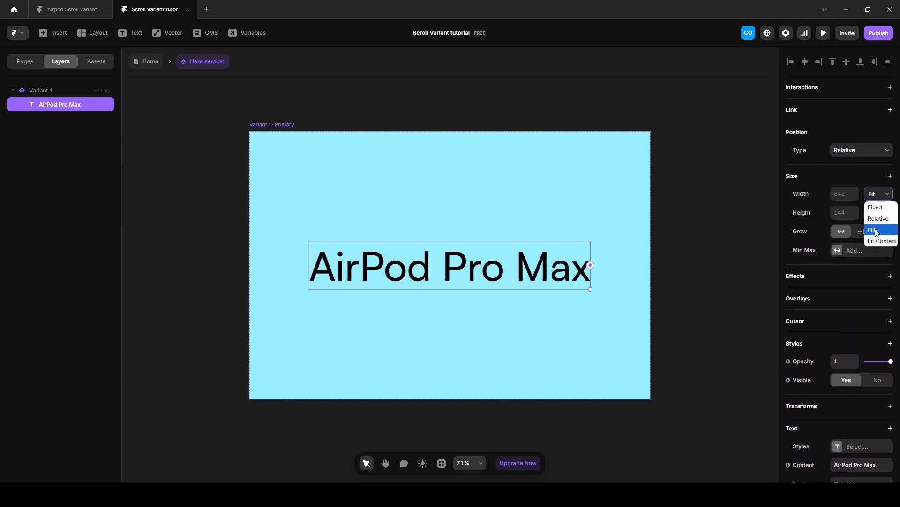
{"action": "left_click", "coordinate": [873, 230]}
{"action": "key", "text": "Escape"}
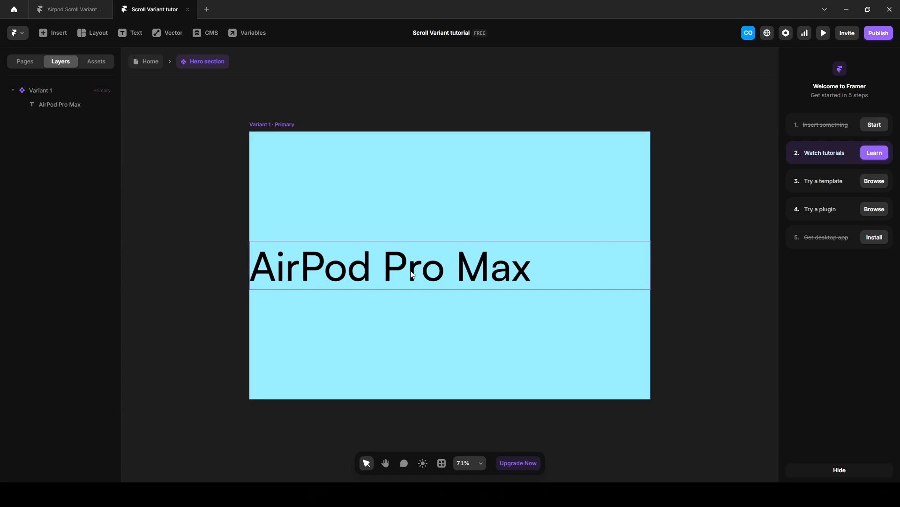
Add a second text layer in Variant 1 reading "Five fresh colors. Bold sound."
{"action": "key", "text": "t"}
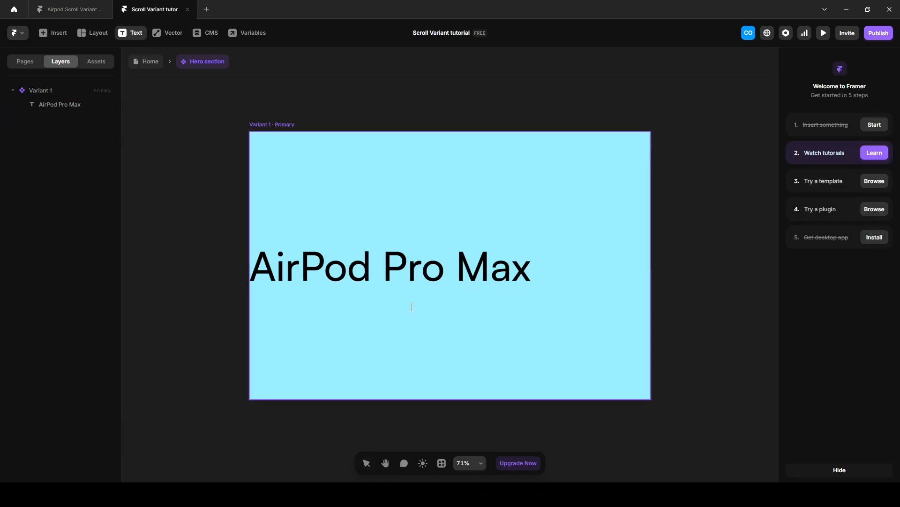
{"action": "left_click", "coordinate": [389, 322]}
{"action": "type", "text": "Five fresh colors. Bold sound."}
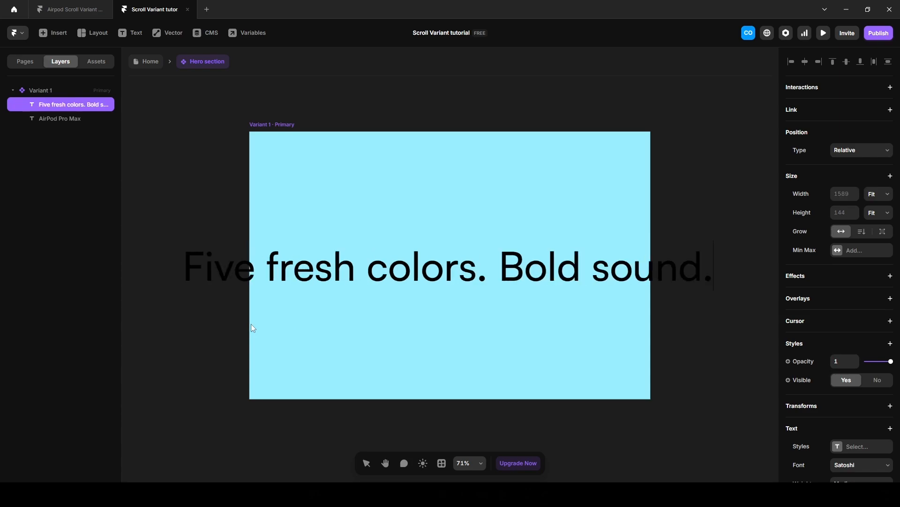
Set the "Five fresh colors. Bold sound." text to Regular weight and a size of 3.13 rem
{"action": "scroll", "coordinate": [845, 369], "scroll_direction": "down", "scroll_amount": 3}
{"action": "left_click", "coordinate": [846, 371]}
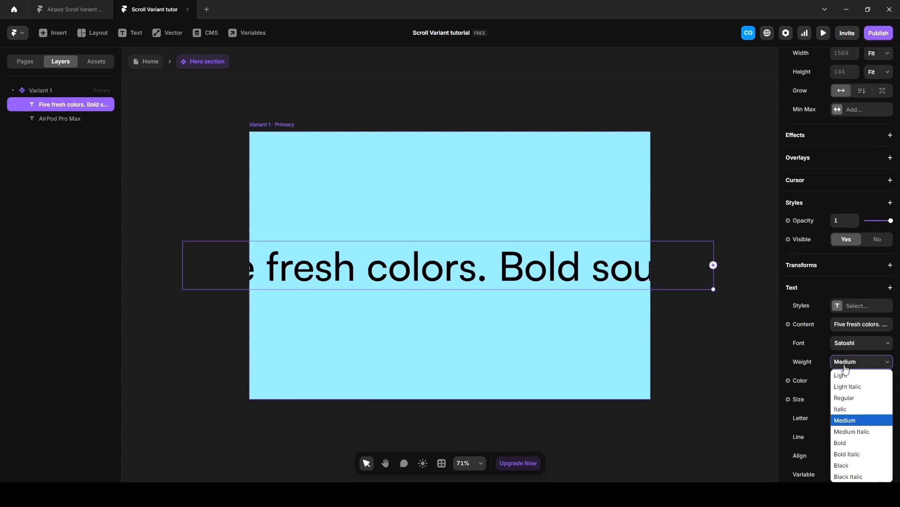
{"action": "left_click", "coordinate": [848, 399]}
{"action": "left_click", "coordinate": [840, 401]}
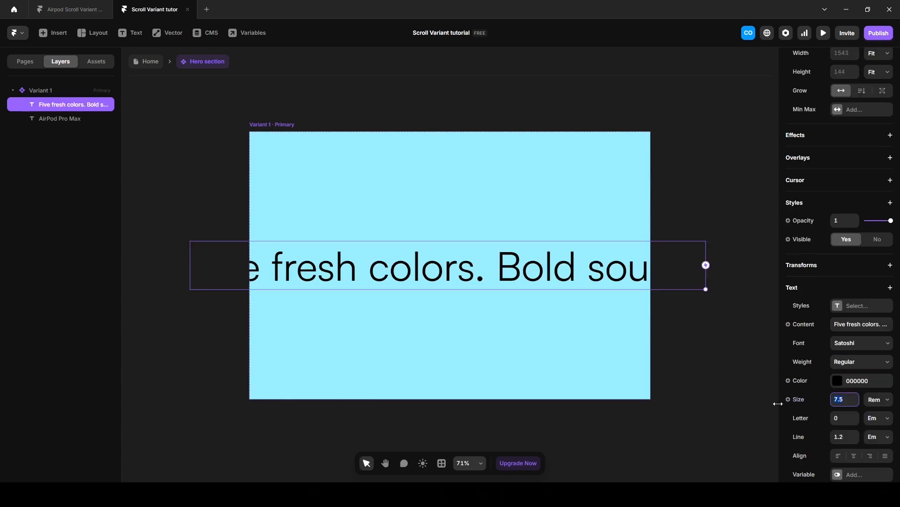
{"action": "type", "text": "3.13"}
{"action": "key", "text": "Return"}
{"action": "left_click", "coordinate": [188, 199]}
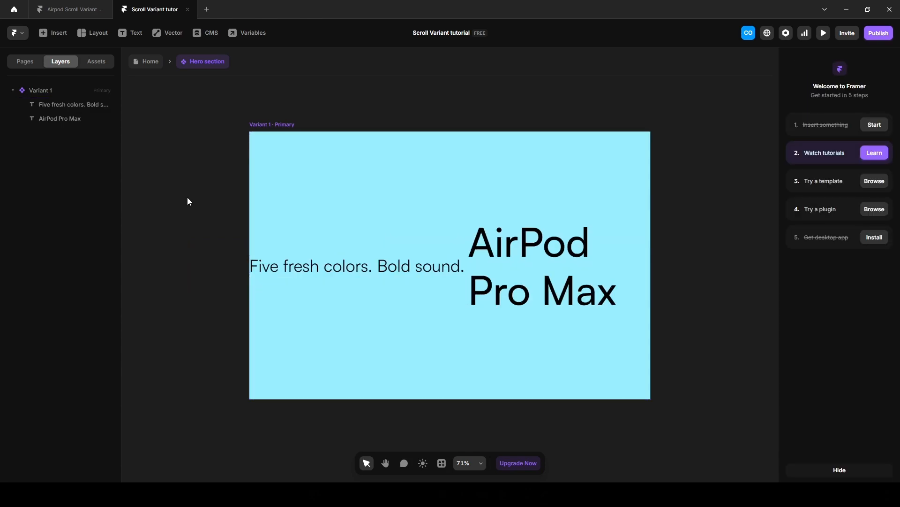
Wrap both text layers in a stack and rename it "Headline and subheadline"
{"action": "left_click", "coordinate": [60, 105]}
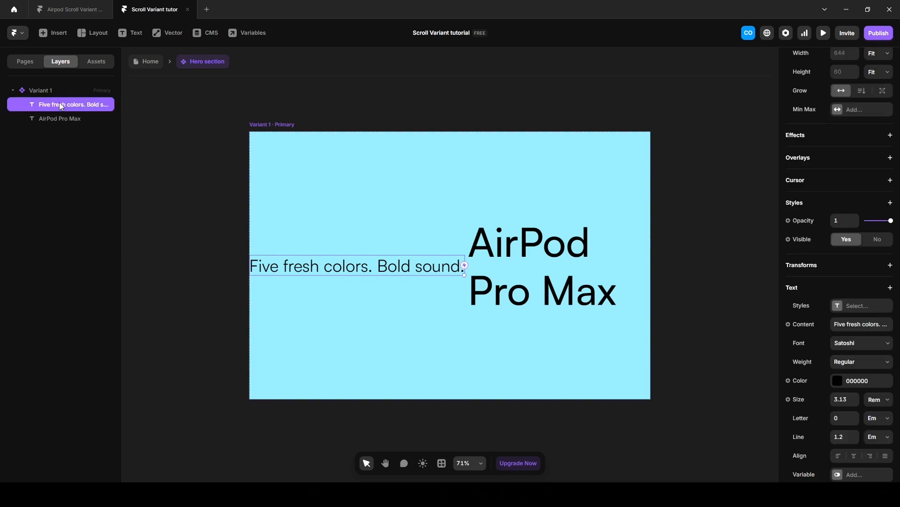
{"action": "left_click", "coordinate": [64, 118], "text": "shift"}
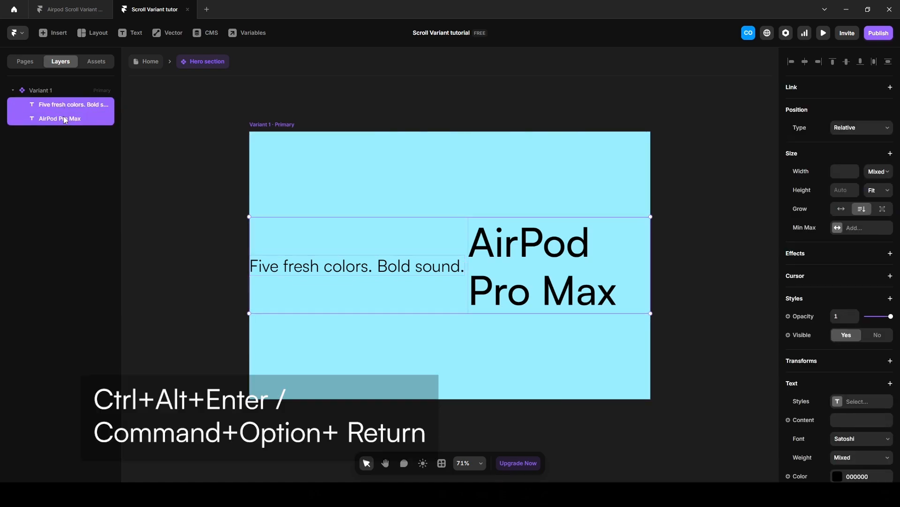
{"action": "key", "text": "ctrl+alt+Return"}
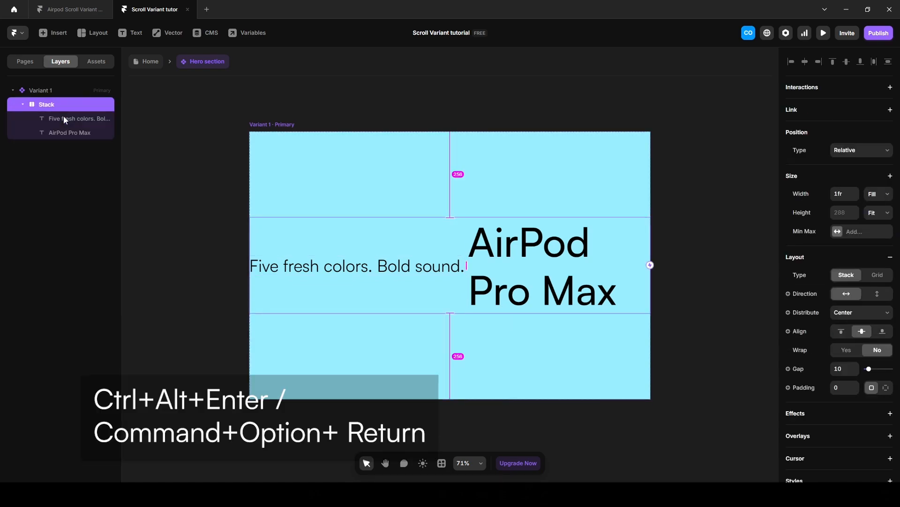
{"action": "double_click", "coordinate": [51, 104]}
{"action": "type", "text": "Headline and "}
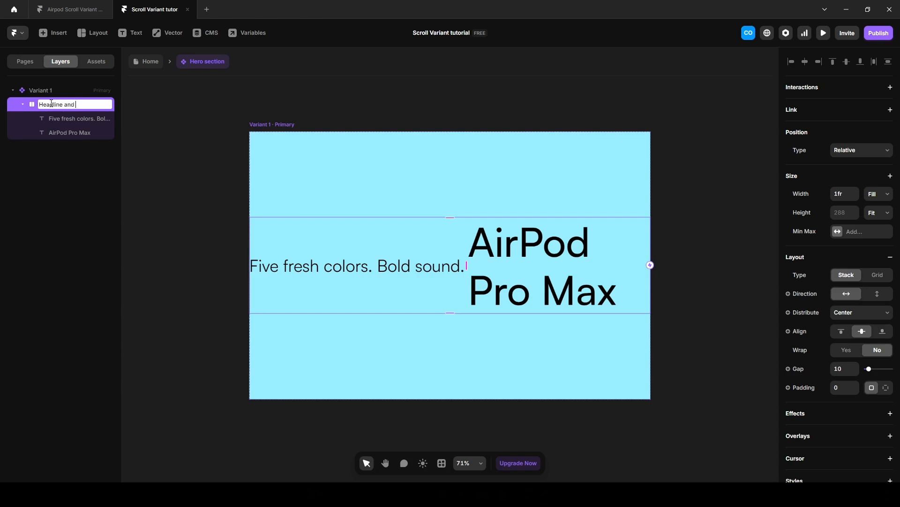
{"action": "type", "text": "subheadline"}
{"action": "key", "text": "Return"}
Make the Headline and subheadline stack vertical and left-aligned, and move the AirPod Pro Max text above the subheadline
{"action": "left_click", "coordinate": [879, 295]}
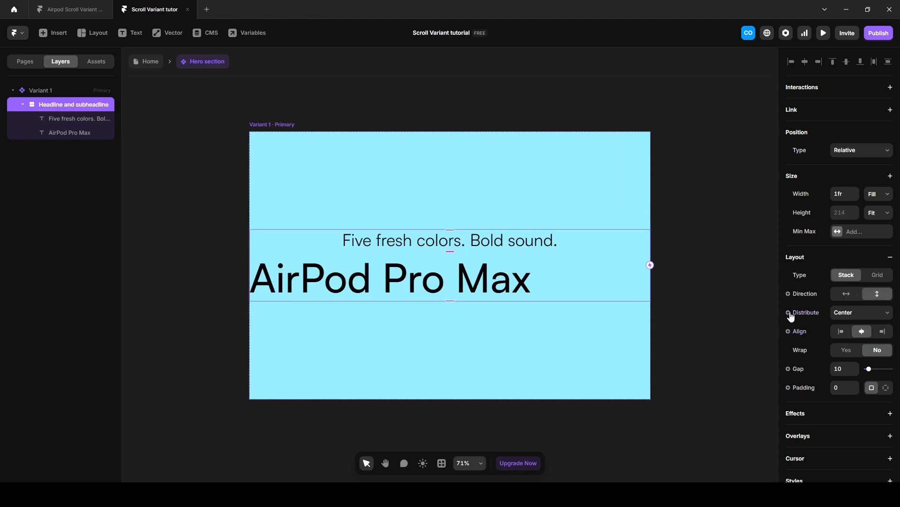
{"action": "left_click", "coordinate": [841, 332]}
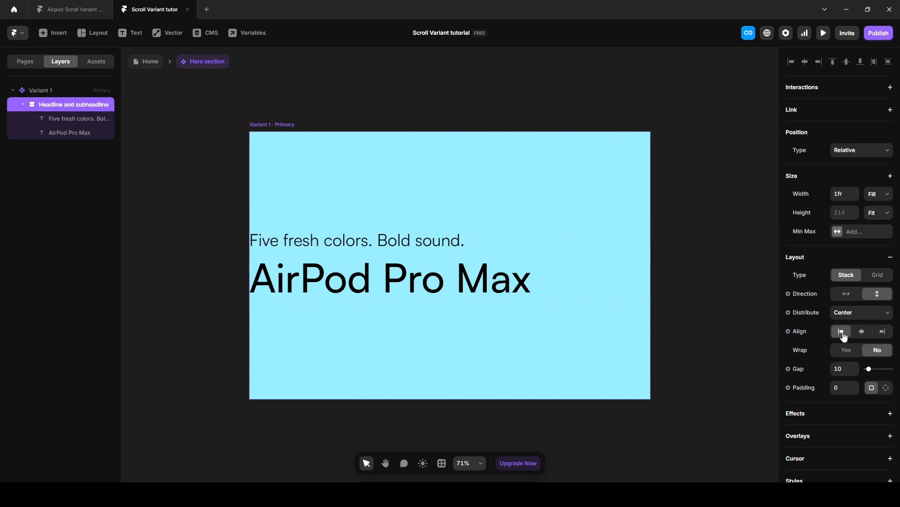
{"action": "left_click", "coordinate": [72, 133]}
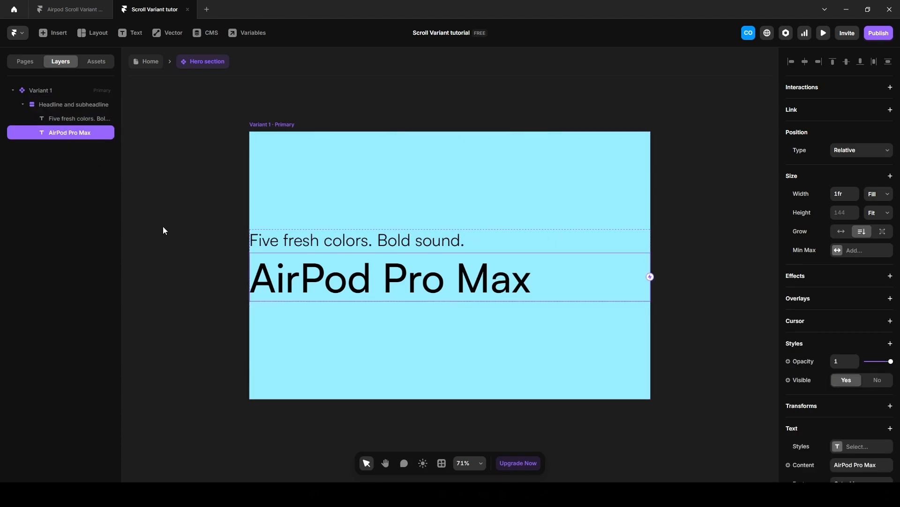
{"action": "key", "text": "Up"}
{"action": "key", "text": "Escape"}
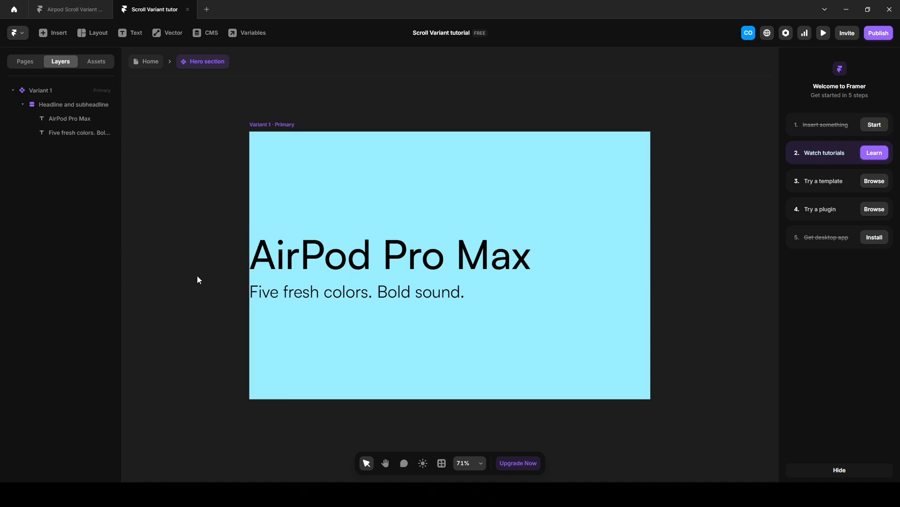
Switch to the Airpod Scroll Variant Animation project and review the headphone images on its /asset page
{"action": "left_click", "coordinate": [68, 9]}
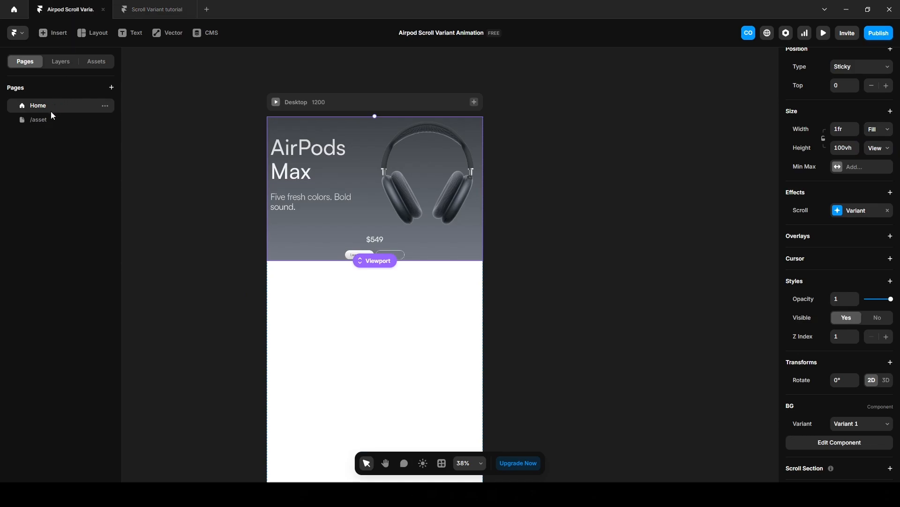
{"action": "left_click", "coordinate": [43, 121]}
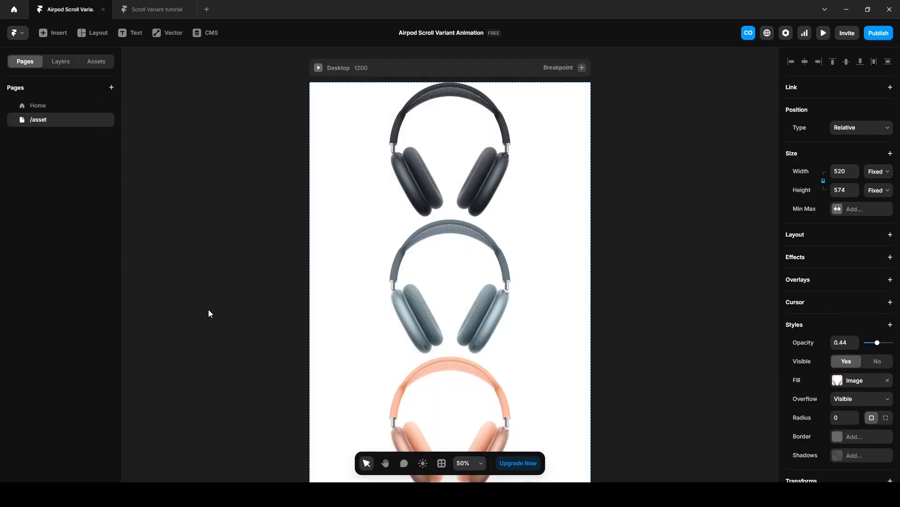
{"action": "scroll", "coordinate": [210, 312], "scroll_direction": "down", "scroll_amount": 5}
{"action": "scroll", "coordinate": [209, 318], "scroll_direction": "down", "scroll_amount": 3}
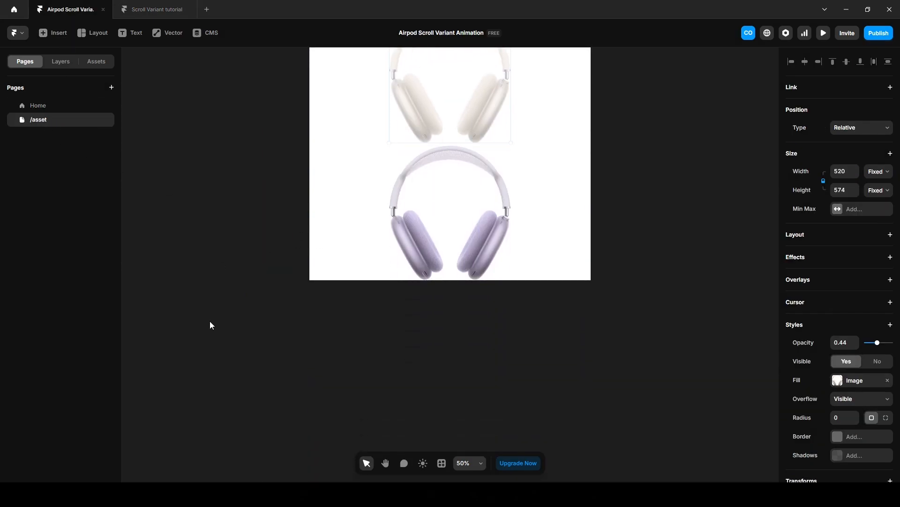
{"action": "scroll", "coordinate": [210, 321], "scroll_direction": "up", "scroll_amount": 8}
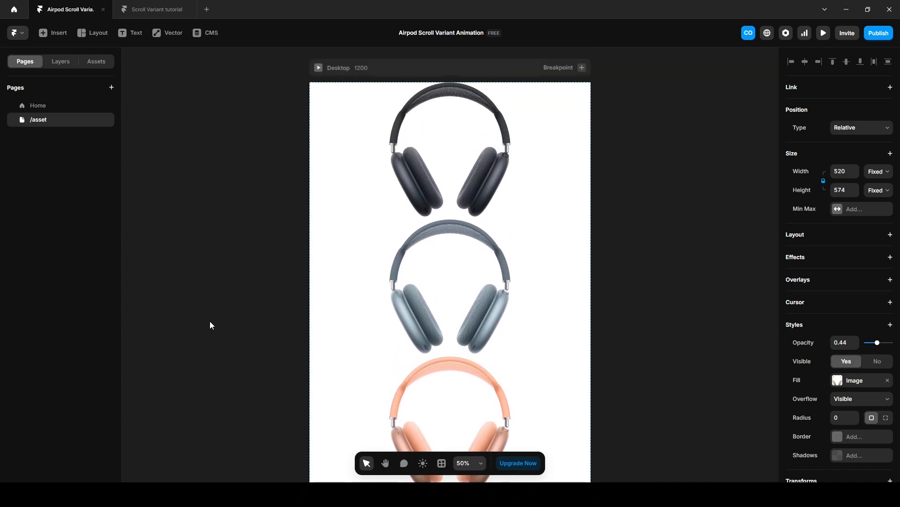
Back in the Scroll Variant tutorial project, draw a frame about 481 × 432 beside the headline and fill it with the black headphones image
{"action": "left_click", "coordinate": [145, 11]}
{"action": "key", "text": "f"}
{"action": "mouse_move", "coordinate": [426, 168]}
{"action": "left_mouse_down"}
{"action": "mouse_move", "coordinate": [489, 205]}
{"action": "mouse_move", "coordinate": [587, 313]}
{"action": "left_mouse_up"}
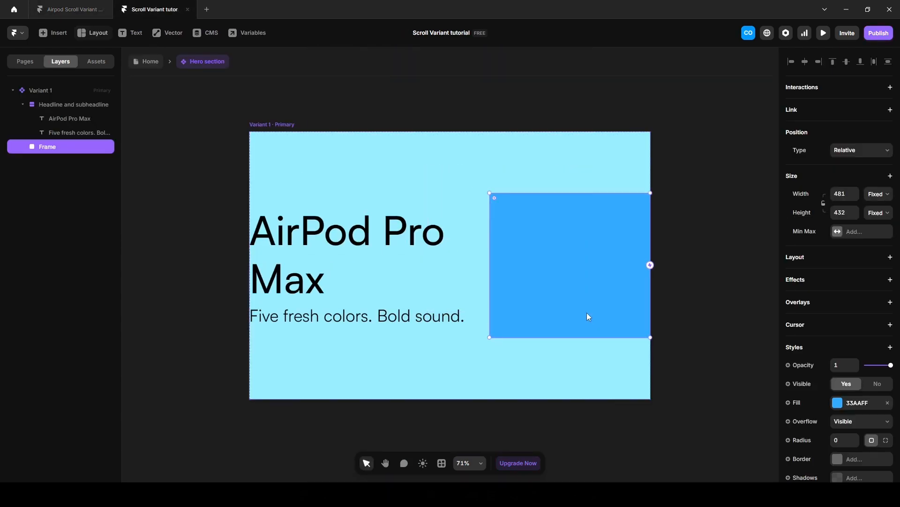
{"action": "left_click", "coordinate": [838, 405]}
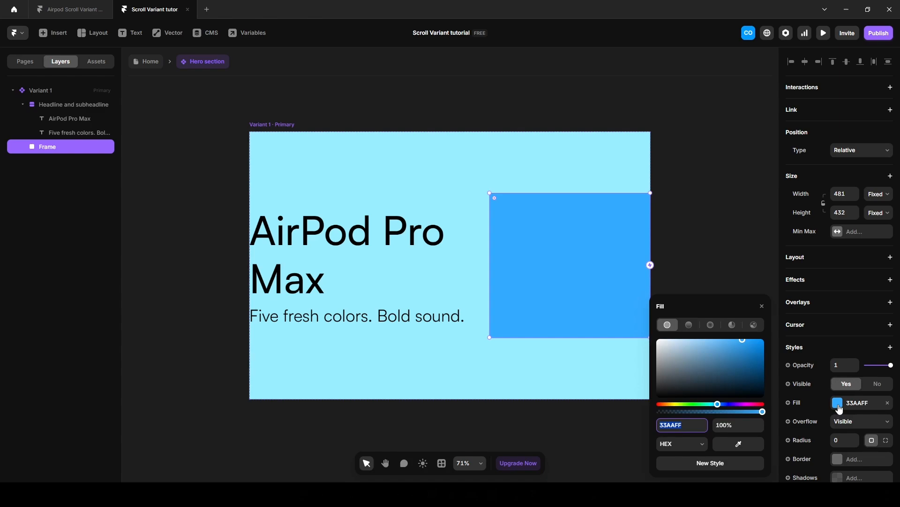
{"action": "left_click", "coordinate": [752, 325]}
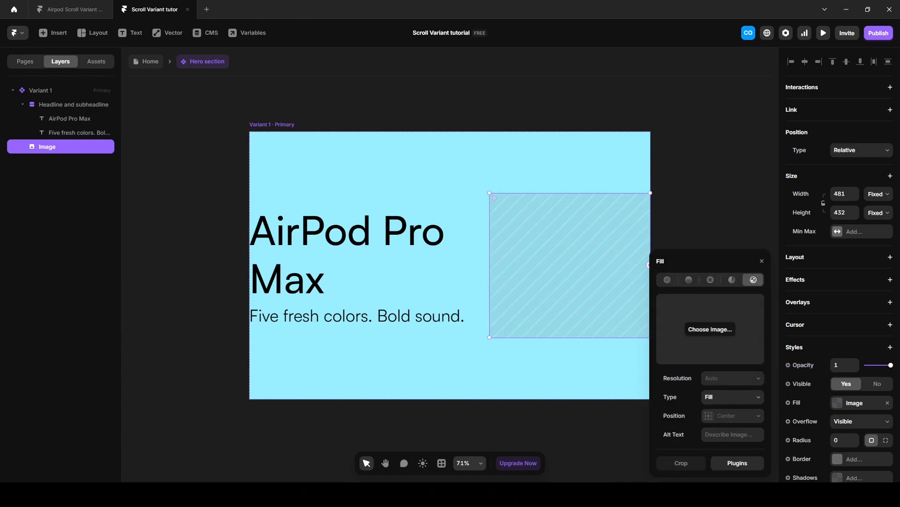
{"action": "left_click_drag", "start_coordinate": [798, 286], "coordinate": [708, 345]}
Set the headphones image's width to 520 and its height to 574
{"action": "left_click", "coordinate": [848, 192]}
{"action": "type", "text": "5"}
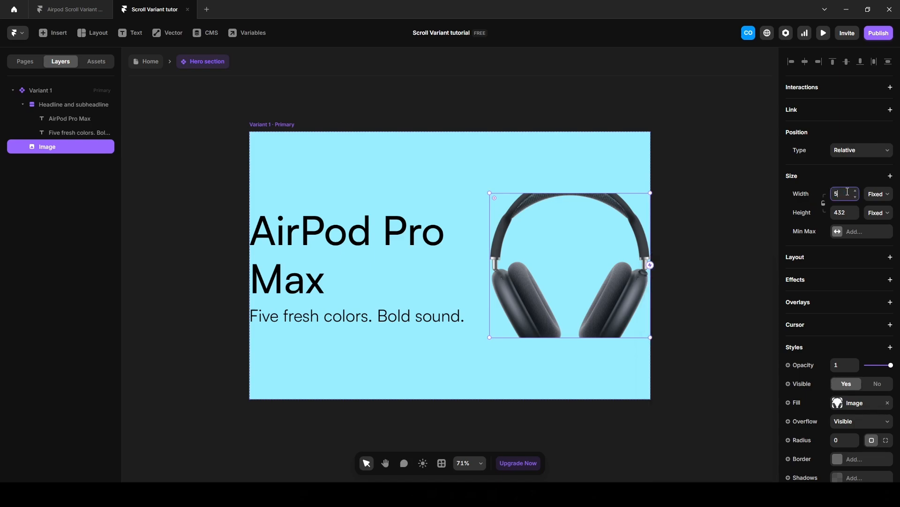
{"action": "type", "text": "20"}
{"action": "key", "text": "Return"}
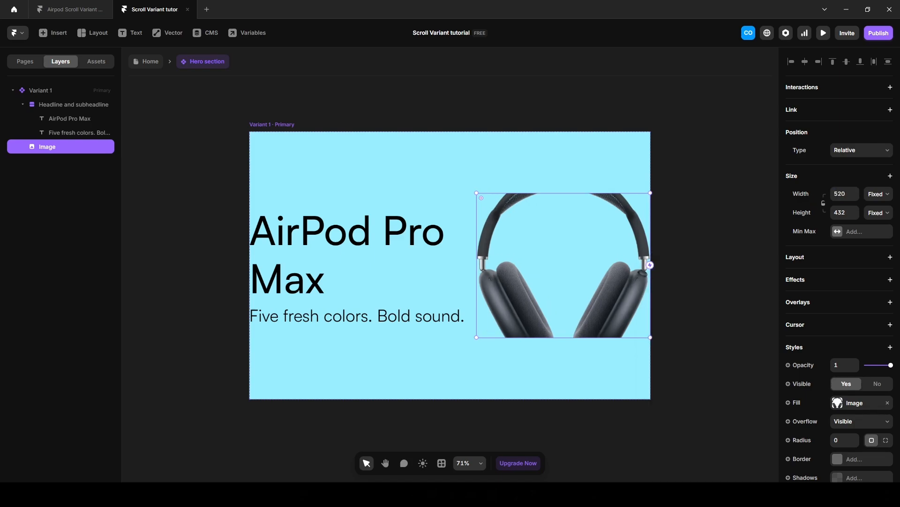
{"action": "left_click", "coordinate": [836, 212]}
{"action": "type", "text": "574"}
{"action": "key", "text": "Return"}
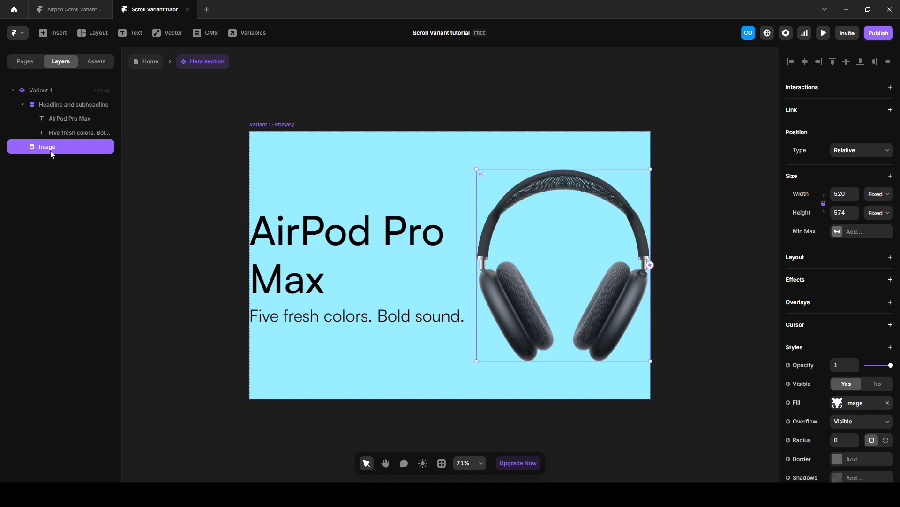
Wrap the headphones image in a stack and rename the stack "Image"
{"action": "key", "text": "ctrl+Return"}
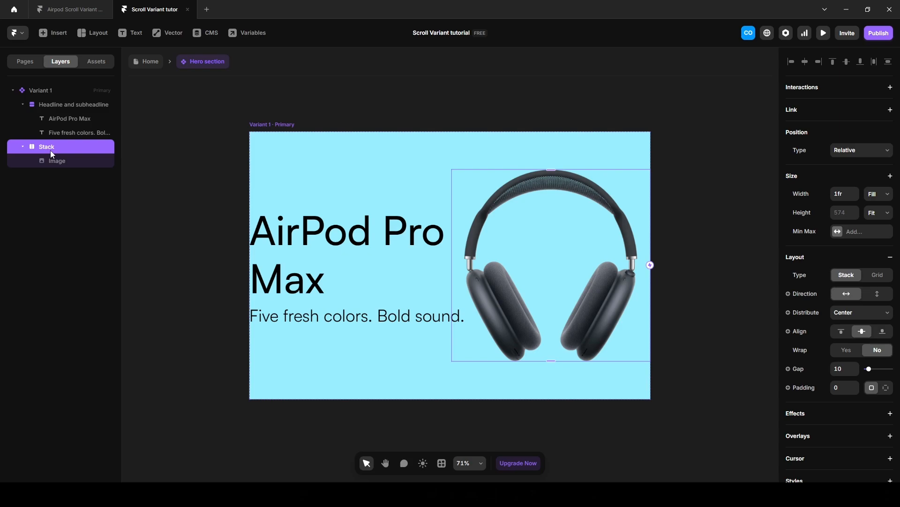
{"action": "double_click", "coordinate": [49, 150]}
{"action": "type", "text": "Image"}
{"action": "left_click", "coordinate": [51, 193]}
Wrap the Headline and subheadline stack and the Image stack together in a new stack named "Container"
{"action": "left_click", "coordinate": [22, 104]}
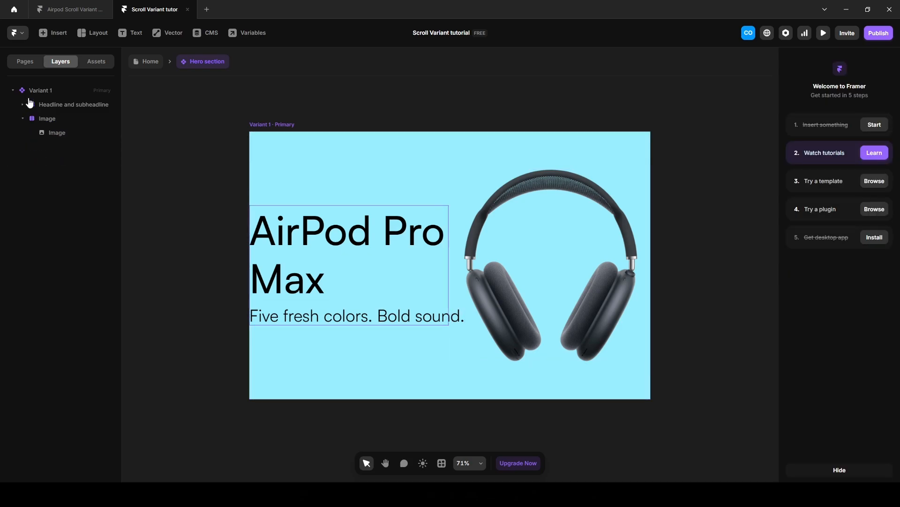
{"action": "left_click", "coordinate": [23, 118]}
{"action": "left_click", "coordinate": [55, 118]}
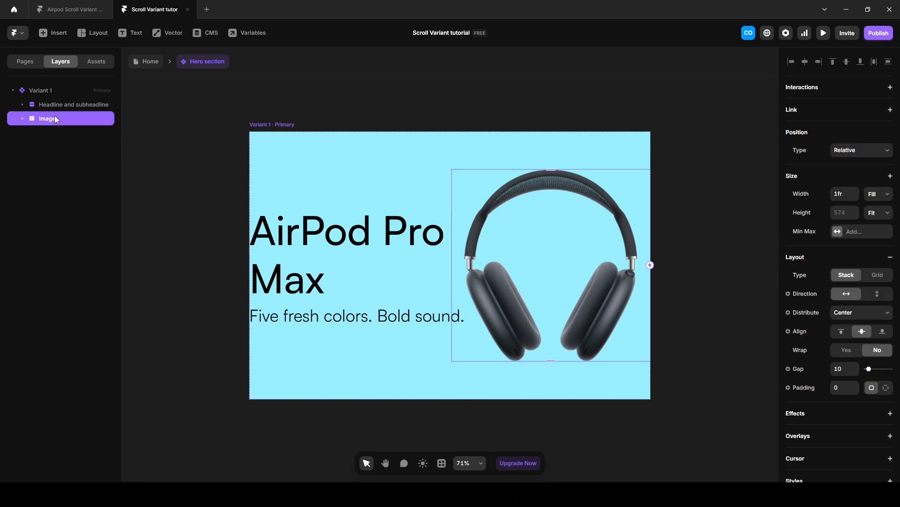
{"action": "left_click", "coordinate": [57, 106], "text": "shift"}
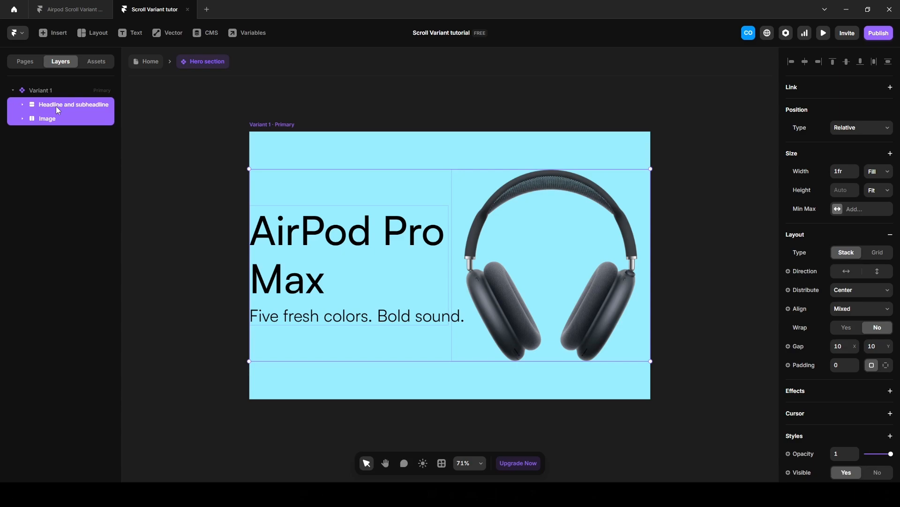
{"action": "key", "text": "ctrl+Return"}
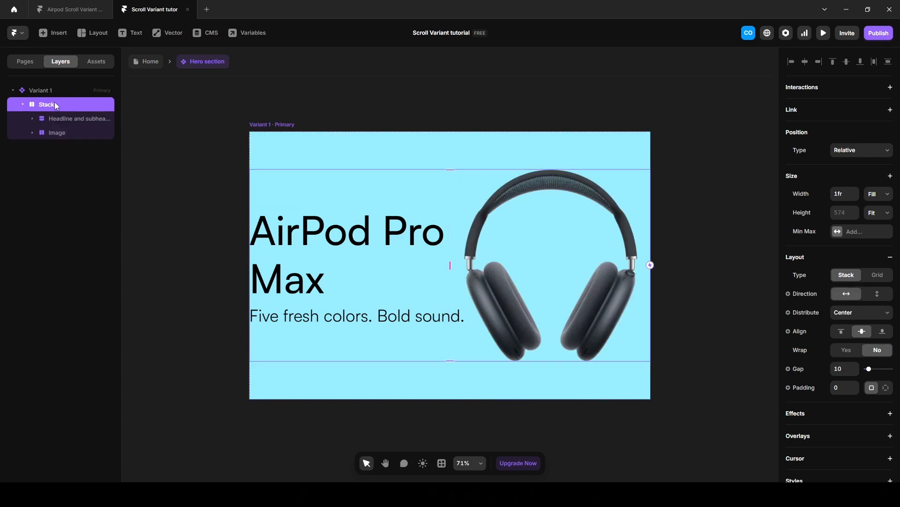
{"action": "double_click", "coordinate": [52, 104]}
{"action": "type", "text": "Container"}
{"action": "key", "text": "Return"}
{"action": "left_click", "coordinate": [217, 338]}
Add a "$549" text layer to Variant 1 and set its size to 2.5 rem
{"action": "key", "text": "t"}
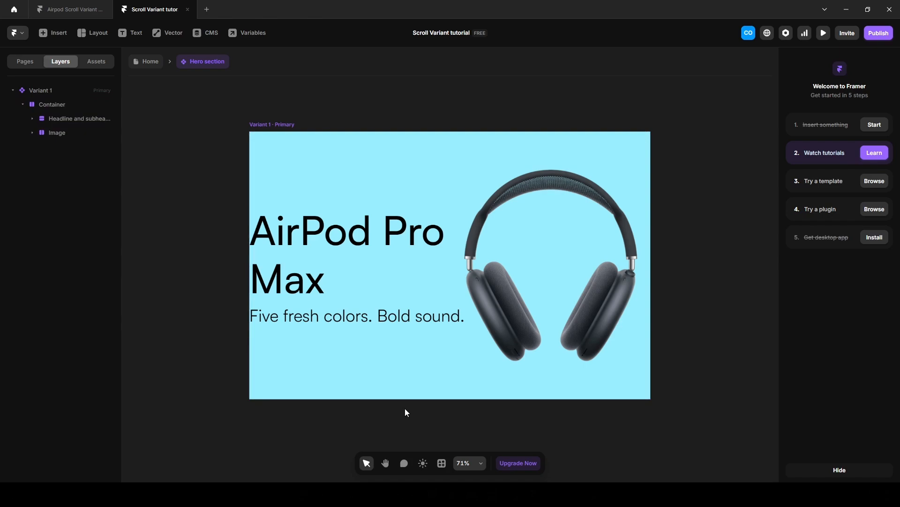
{"action": "left_click", "coordinate": [412, 376]}
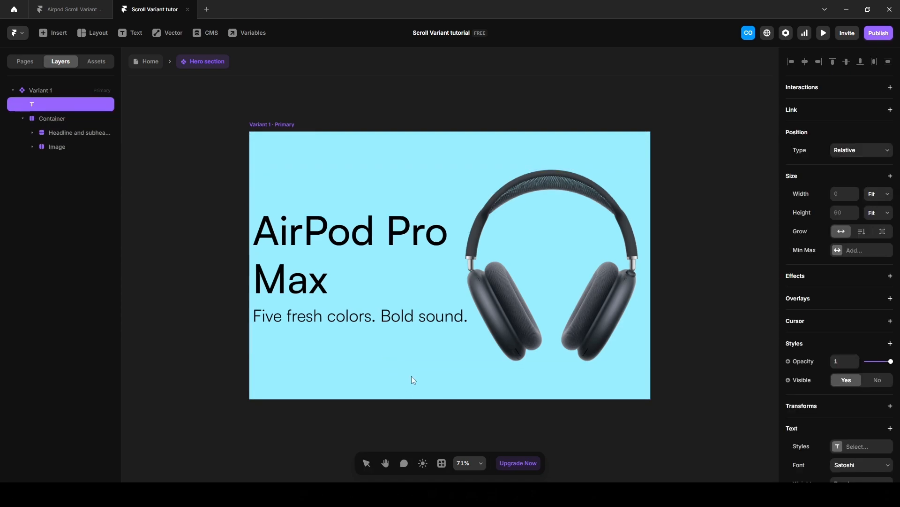
{"action": "type", "text": "$549"}
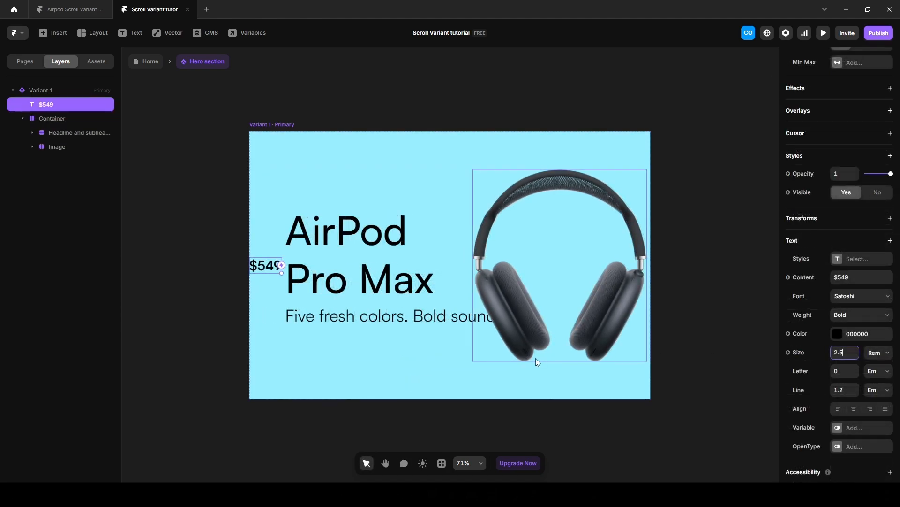
Set Variant 1's layout direction to vertical and move the $549 text below the Container
{"action": "left_click", "coordinate": [55, 91]}
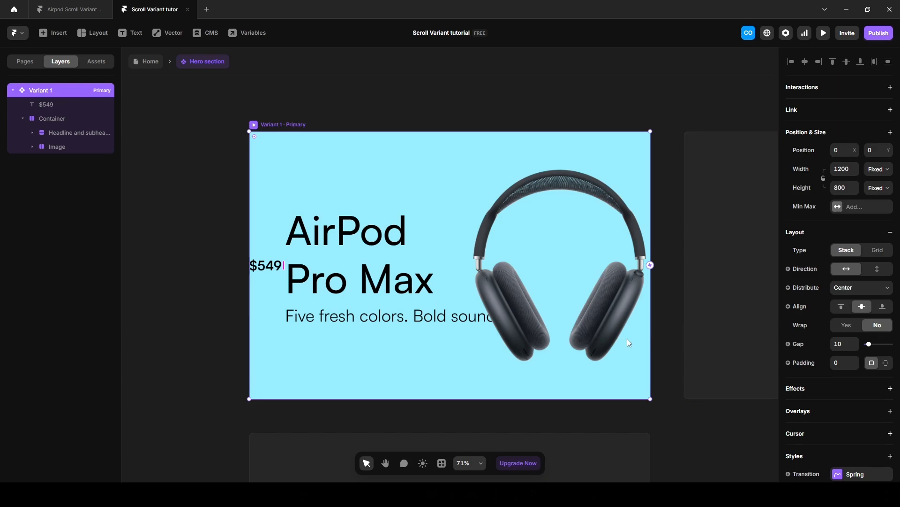
{"action": "left_click", "coordinate": [877, 269]}
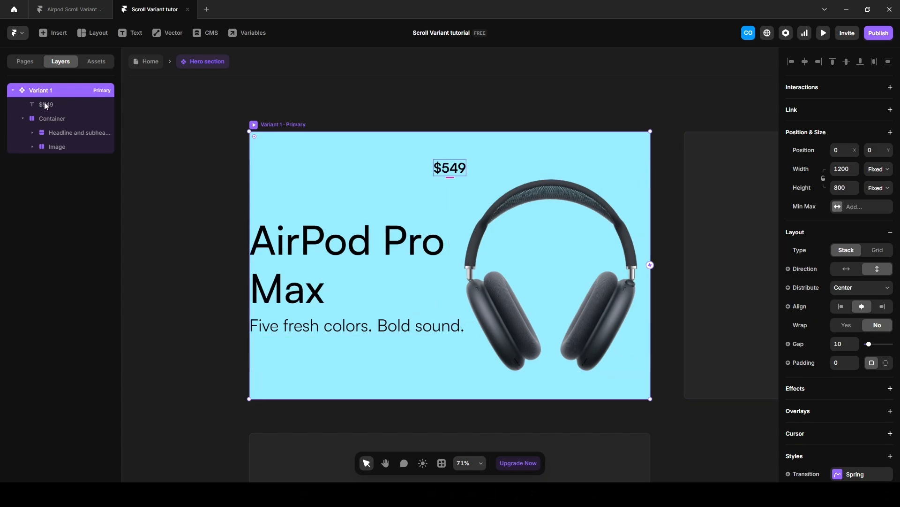
{"action": "left_click", "coordinate": [45, 104]}
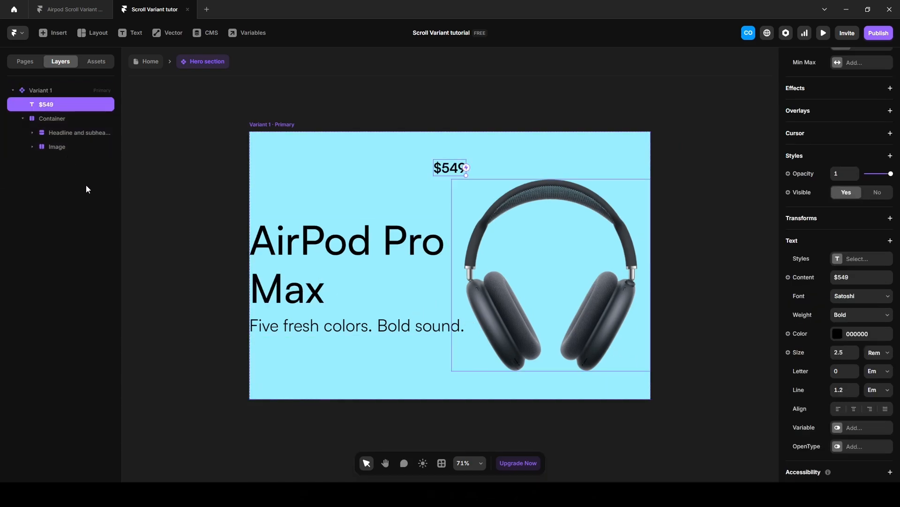
{"action": "left_click_drag", "start_coordinate": [30, 108], "coordinate": [31, 153]}
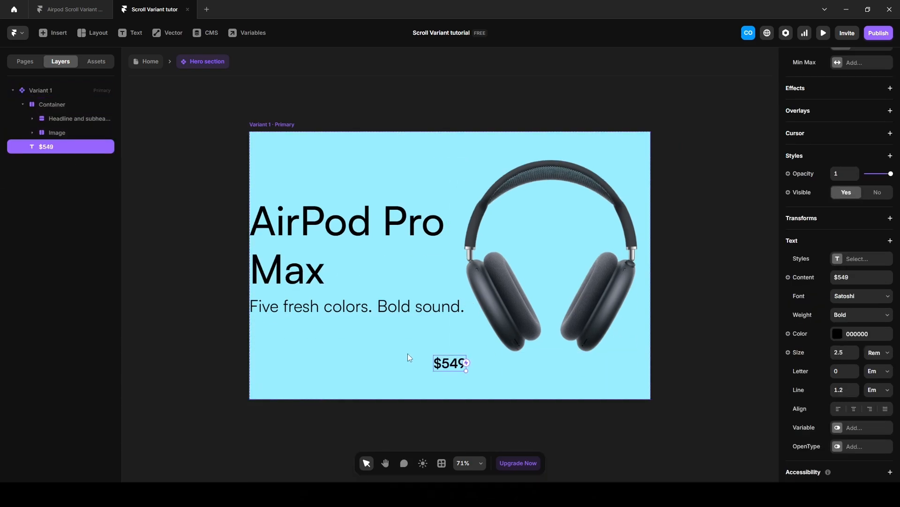
Draw a button frame below the $549 text, sized 160 × 50 with a corner radius of 40
{"action": "key", "text": "f"}
{"action": "left_click_drag", "start_coordinate": [406, 374], "coordinate": [469, 391]}
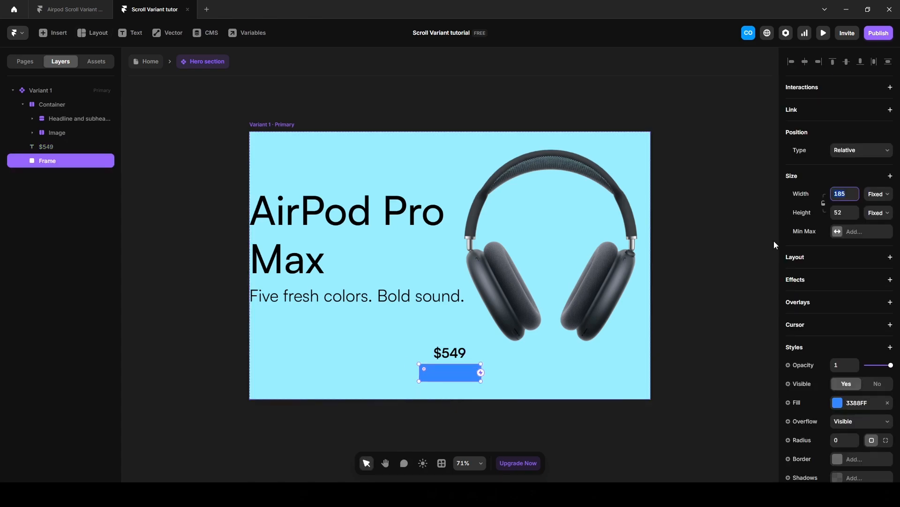
{"action": "type", "text": "160"}
{"action": "key", "text": "Tab"}
{"action": "type", "text": "5"}
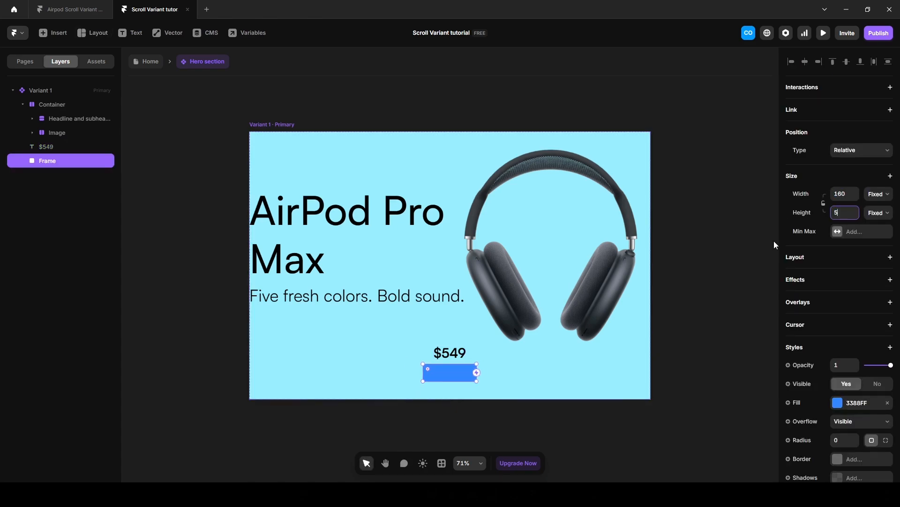
{"action": "type", "text": "0"}
{"action": "scroll", "coordinate": [826, 428], "scroll_direction": "down", "scroll_amount": 2}
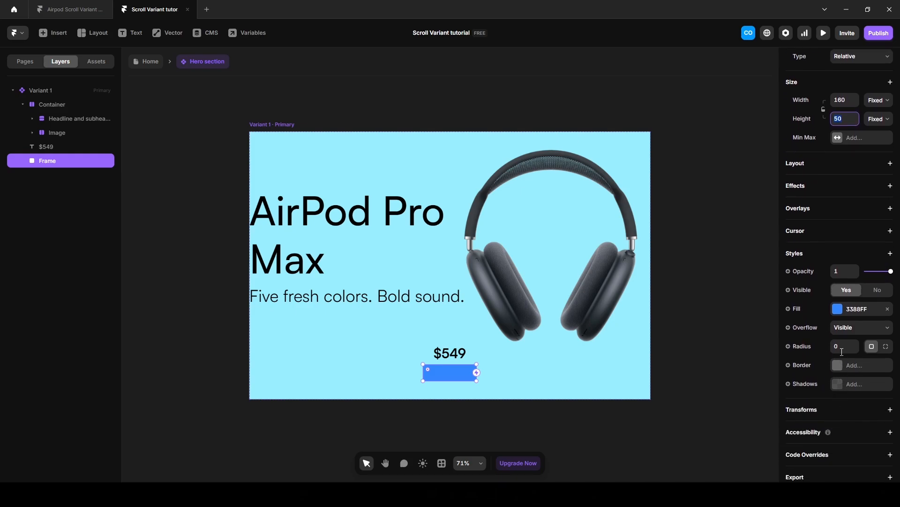
{"action": "left_click", "coordinate": [841, 347]}
{"action": "type", "text": "30"}
{"action": "key", "text": "Return"}
Add a "Learn More" text inside the button frame and apply a stack layout to the frame
{"action": "key", "text": "t"}
{"action": "left_click", "coordinate": [447, 373]}
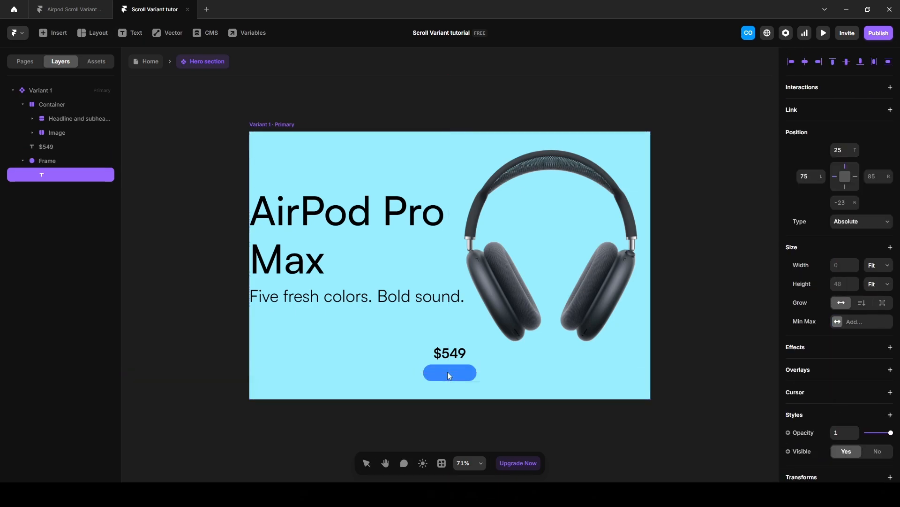
{"action": "type", "text": "Learn More"}
{"action": "key", "text": "Escape"}
{"action": "key", "text": "Escape"}
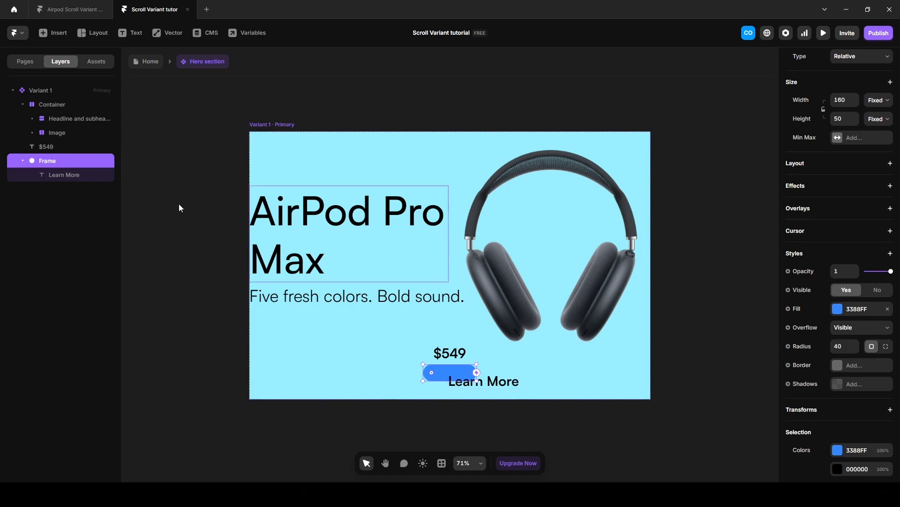
{"action": "left_click", "coordinate": [804, 167]}
Set the Learn More text to Medium weight and a size of 1.25 rem
{"action": "left_click", "coordinate": [62, 176]}
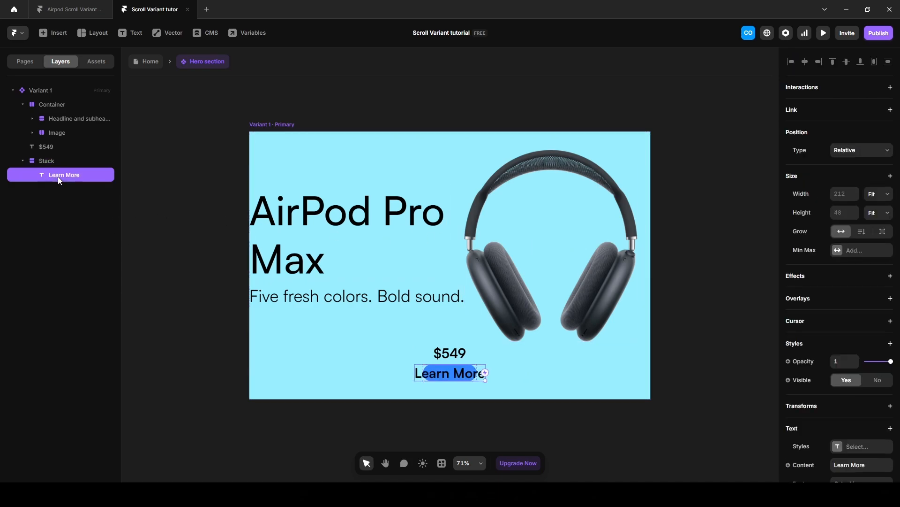
{"action": "scroll", "coordinate": [821, 403], "scroll_direction": "down", "scroll_amount": 5}
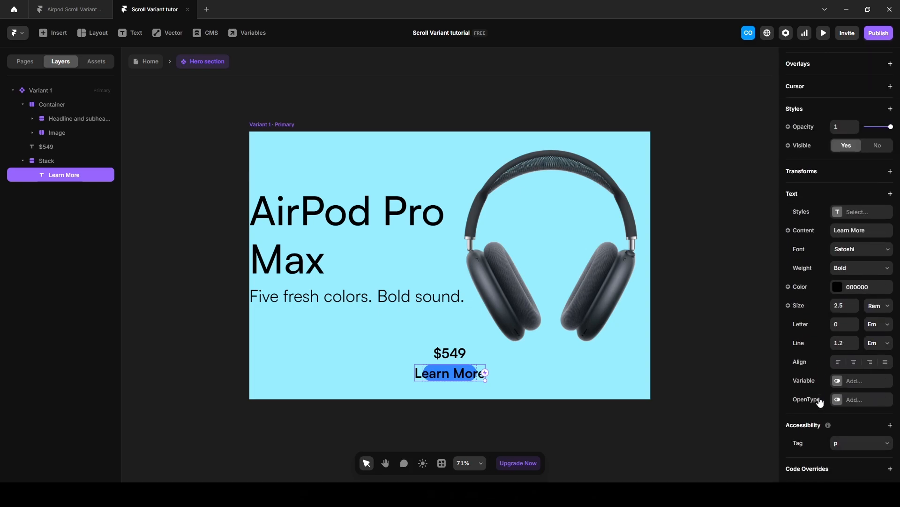
{"action": "left_click", "coordinate": [863, 268]}
{"action": "left_click", "coordinate": [853, 326]}
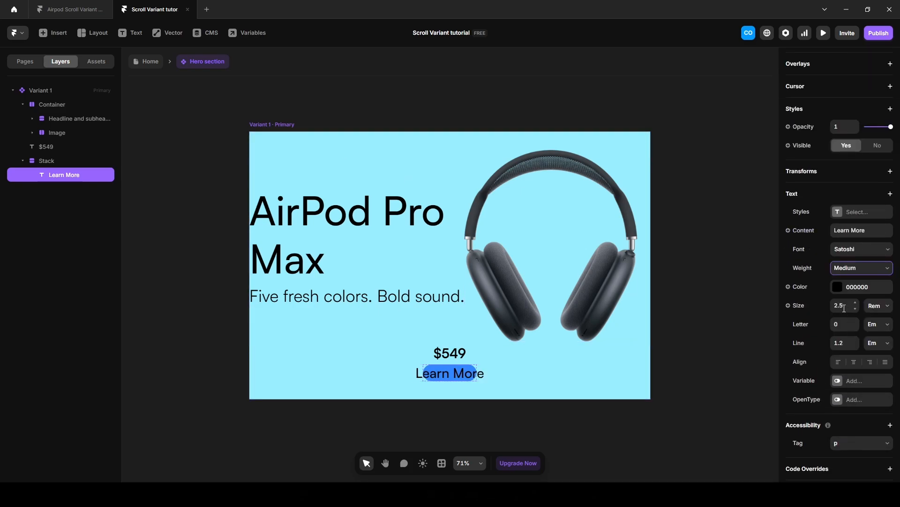
{"action": "left_click", "coordinate": [844, 305]}
{"action": "type", "text": "1.25"}
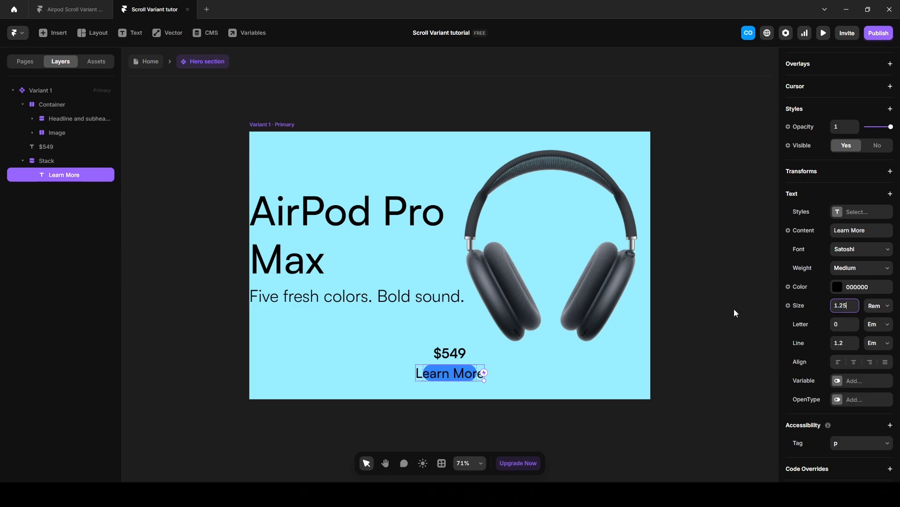
{"action": "key", "text": "Return"}
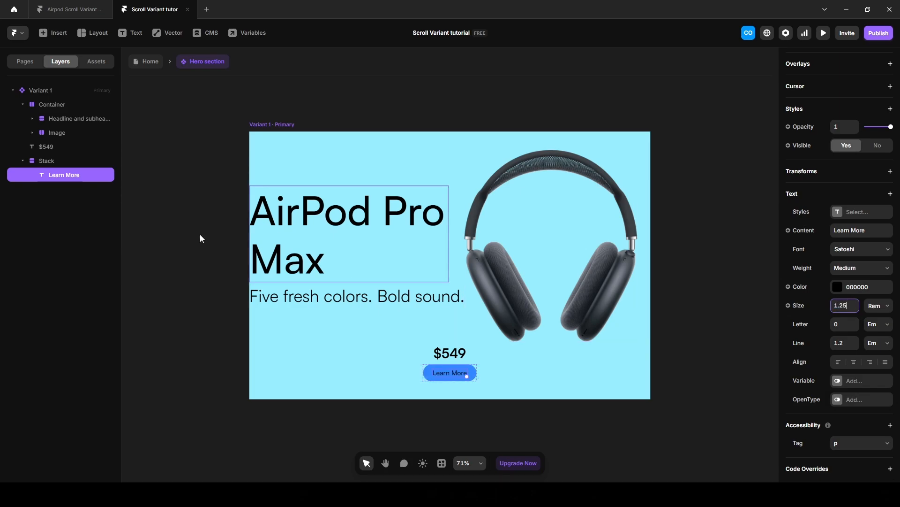
Rename the button's stack "Learn More"
{"action": "left_click", "coordinate": [40, 162]}
{"action": "double_click", "coordinate": [49, 160]}
{"action": "type", "text": "Learn More"}
{"action": "key", "text": "Return"}
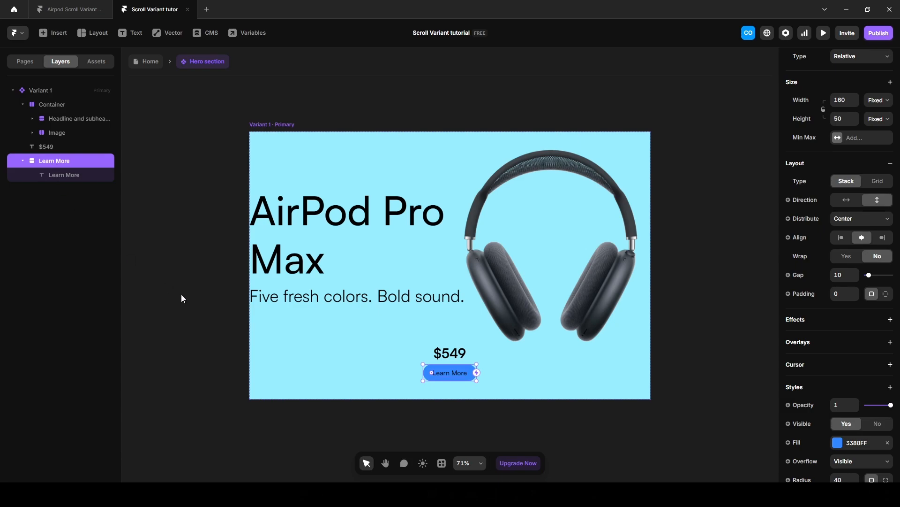
Duplicate the Learn More button and change the copy's text to "Buy"
{"action": "key", "text": "ctrl+d"}
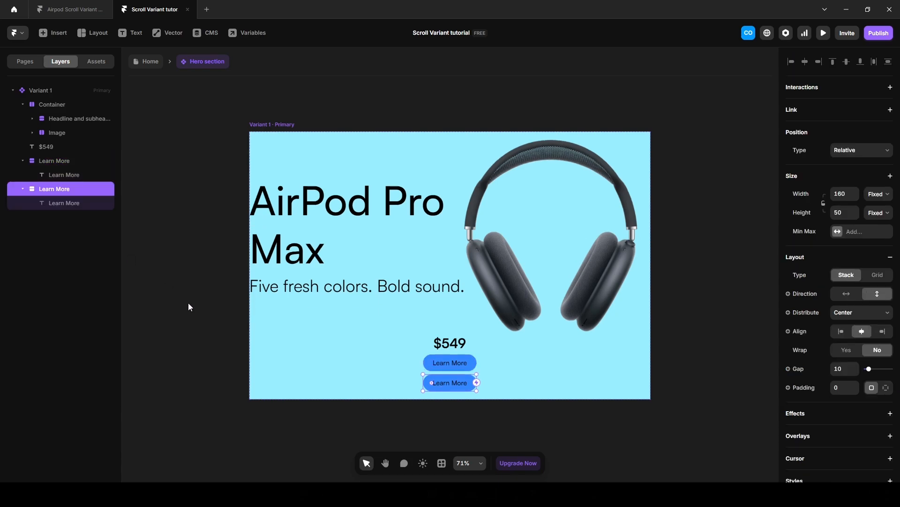
{"action": "double_click", "coordinate": [450, 382]}
{"action": "scroll", "coordinate": [846, 460], "scroll_direction": "down", "scroll_amount": 3}
{"action": "left_click", "coordinate": [848, 326]}
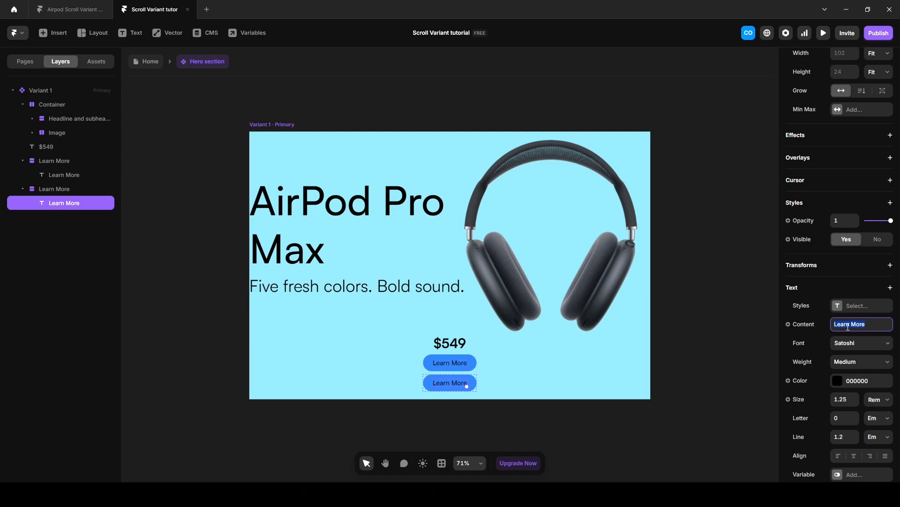
{"action": "type", "text": "Buy"}
{"action": "key", "text": "Return"}
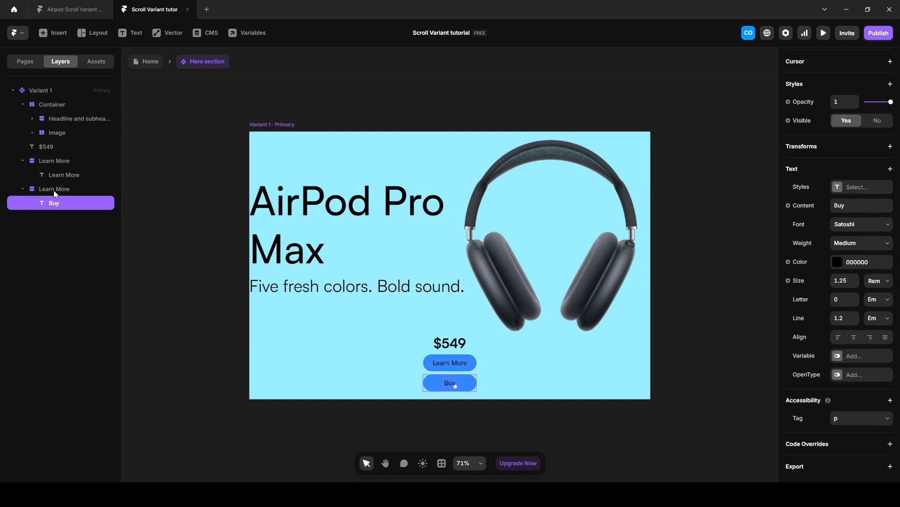
Rename the duplicated button's stack "Buy"
{"action": "left_click", "coordinate": [55, 191]}
{"action": "double_click", "coordinate": [55, 191]}
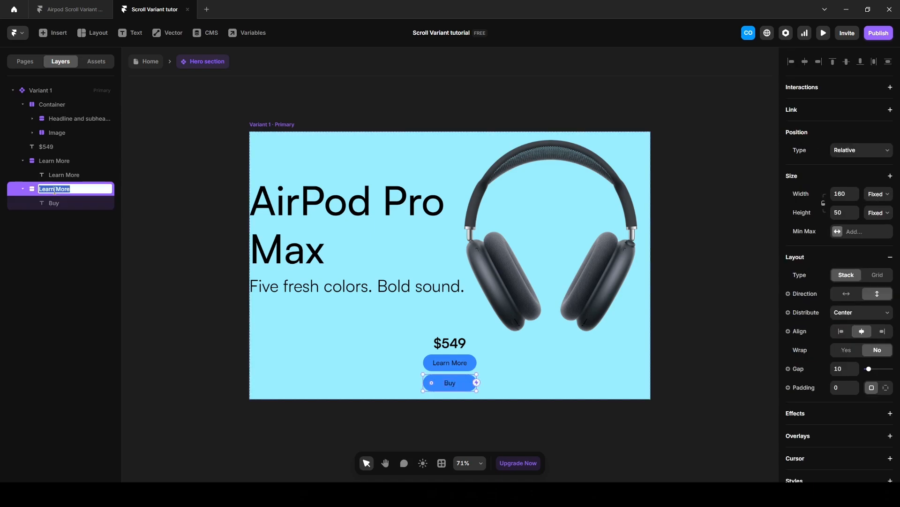
{"action": "type", "text": "Buy"}
{"action": "key", "text": "Return"}
Remove the Buy button's fill and give it a solid light border
{"action": "scroll", "coordinate": [867, 305], "scroll_direction": "down", "scroll_amount": 5}
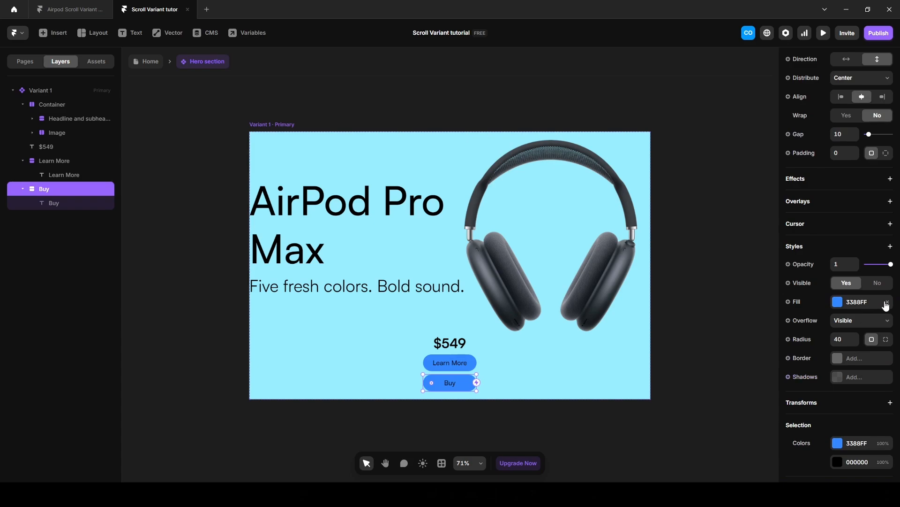
{"action": "left_click", "coordinate": [886, 302]}
{"action": "left_click", "coordinate": [844, 361]}
{"action": "left_click", "coordinate": [837, 358]}
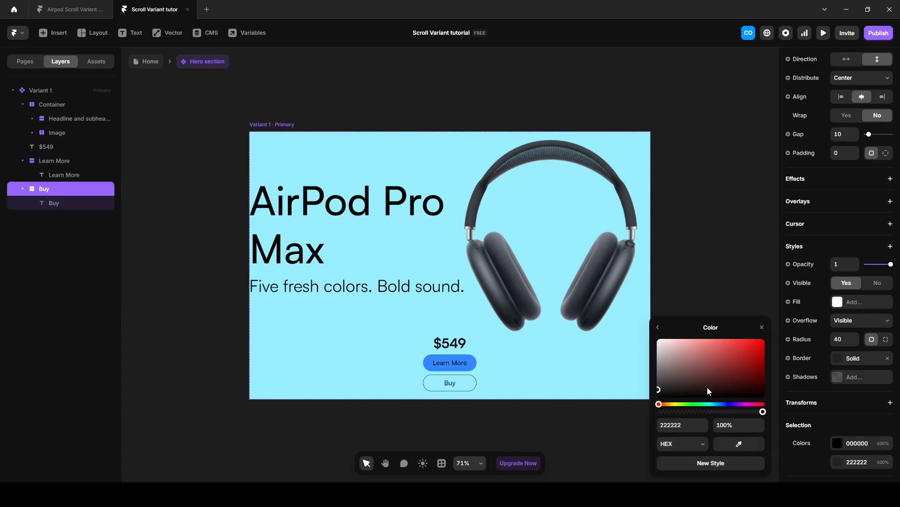
{"action": "left_click", "coordinate": [658, 328]}
{"action": "left_click", "coordinate": [197, 329]}
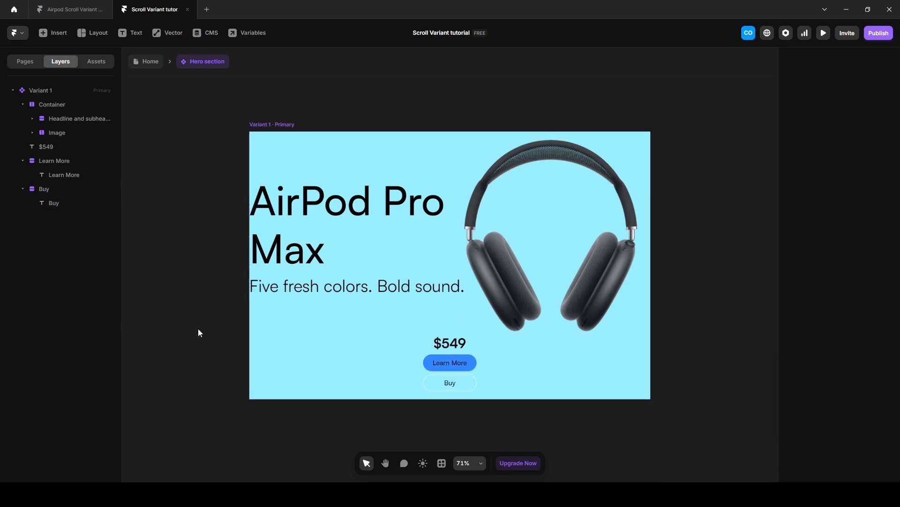
Wrap the Learn More and Buy buttons in a stack named "Buttons" with horizontal direction
{"action": "left_click", "coordinate": [44, 162]}
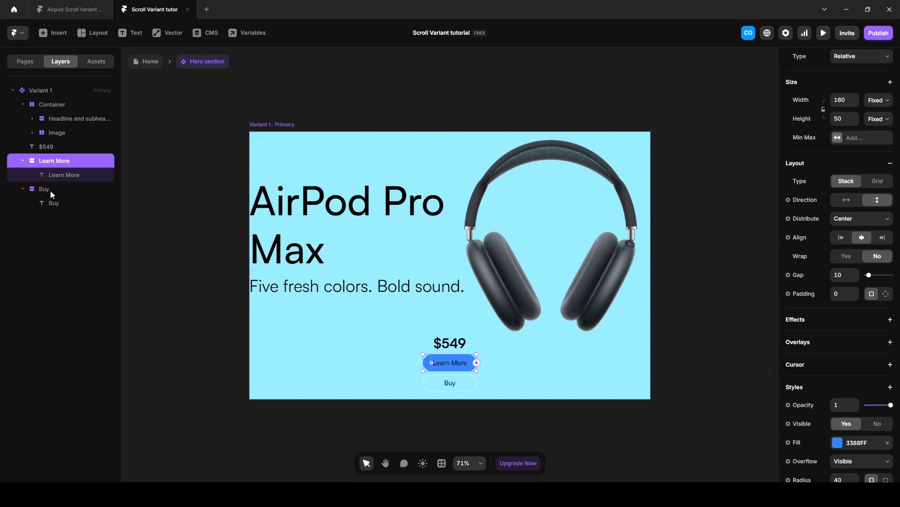
{"action": "left_click", "coordinate": [50, 191], "text": "shift"}
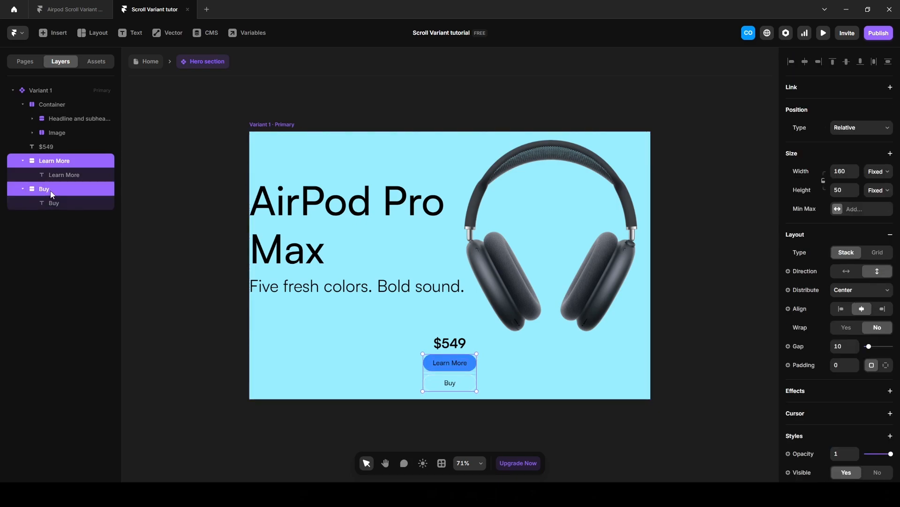
{"action": "key", "text": "ctrl+Return"}
{"action": "double_click", "coordinate": [47, 160]}
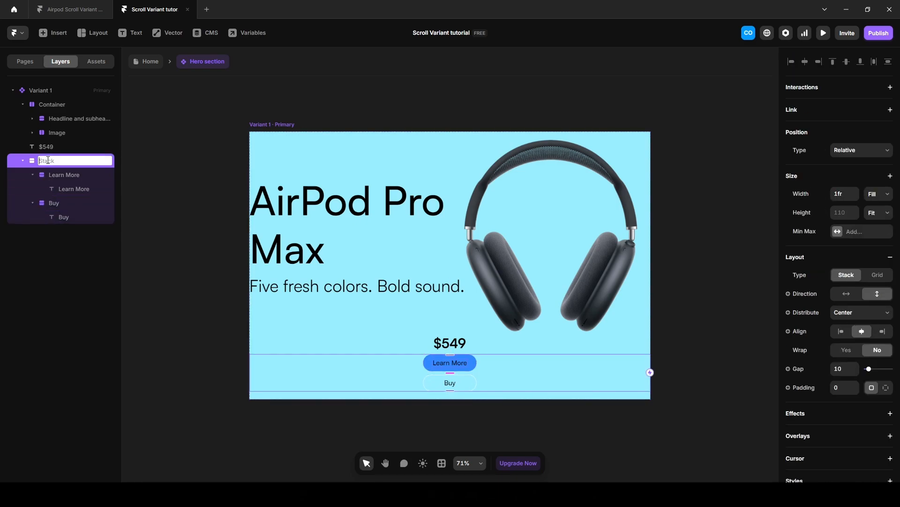
{"action": "type", "text": "Buttons"}
{"action": "key", "text": "Return"}
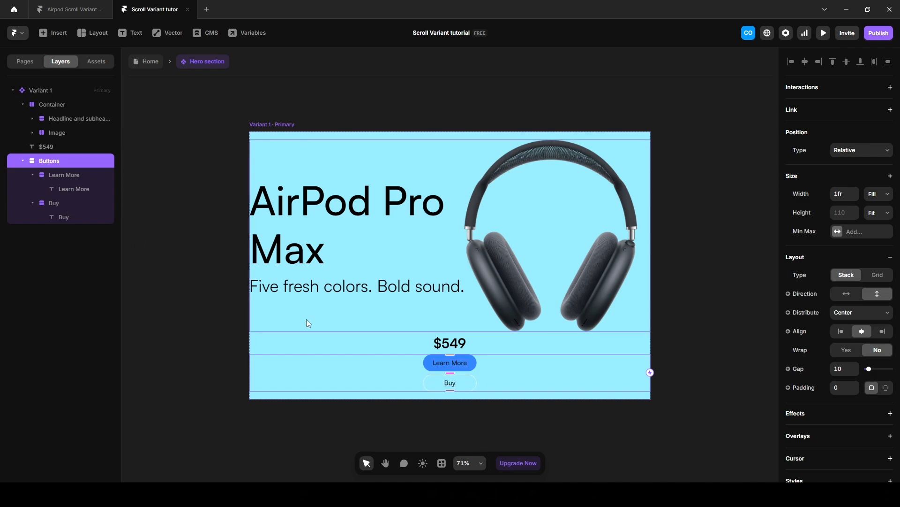
{"action": "left_click", "coordinate": [846, 294]}
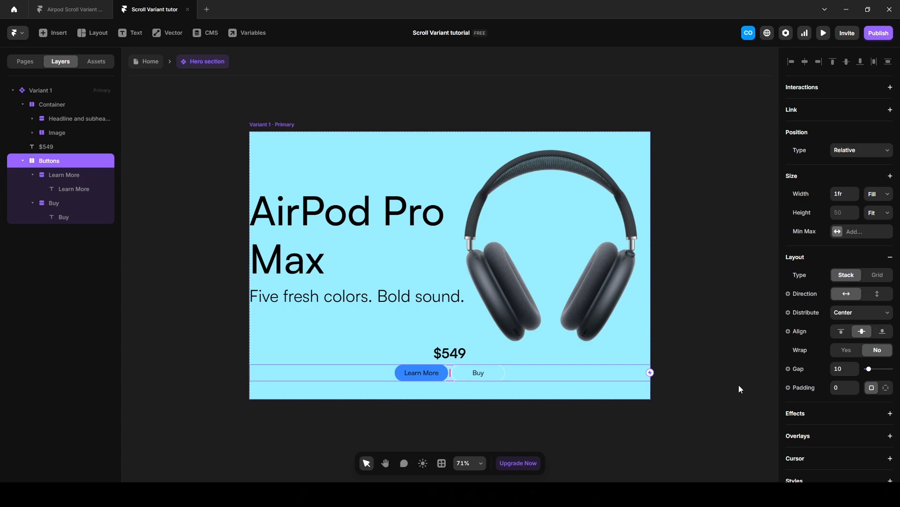
{"action": "left_click", "coordinate": [759, 396]}
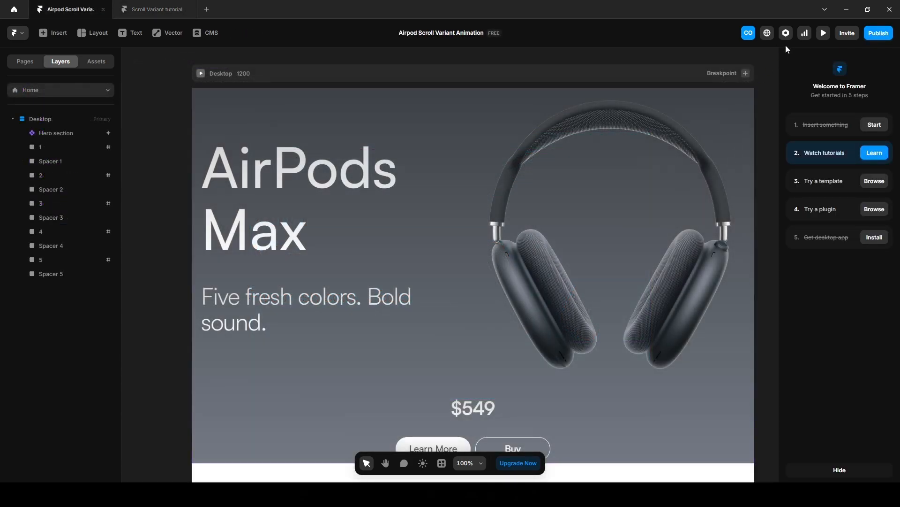
Preview the page in the Airpod Scroll Variant Animation reference project
{"action": "left_click", "coordinate": [824, 32]}
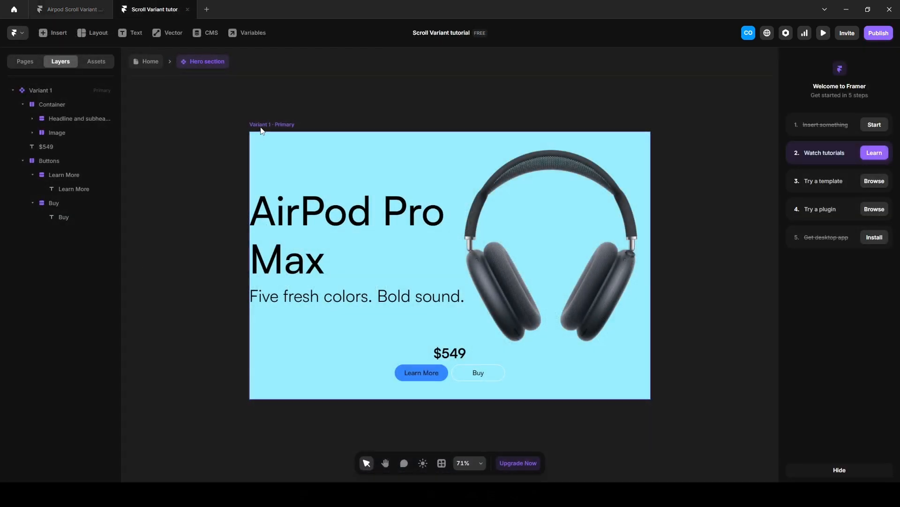
Give Variant 1 a linear gradient fill from 3E4146 at the top to 737A84 at the bottom
{"action": "left_click", "coordinate": [261, 131]}
{"action": "scroll", "coordinate": [842, 375], "scroll_direction": "down", "scroll_amount": 5}
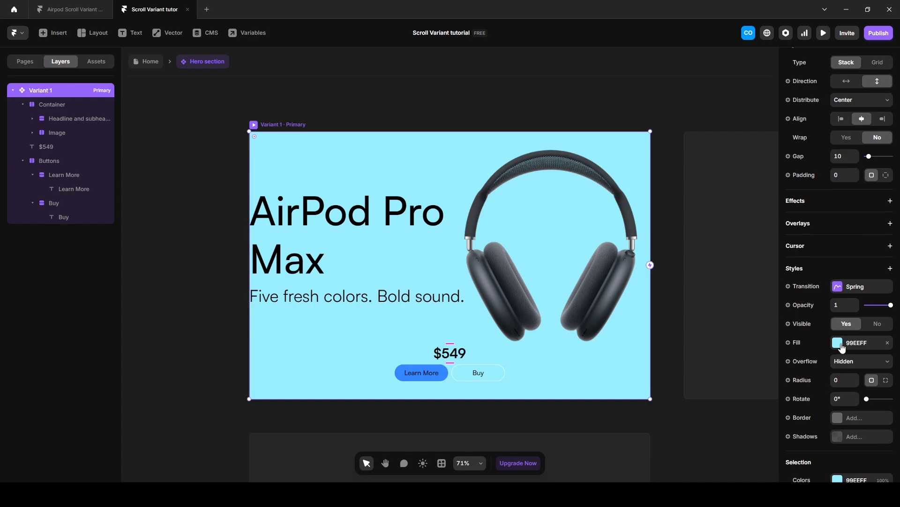
{"action": "left_click", "coordinate": [841, 346]}
{"action": "left_click", "coordinate": [688, 325]}
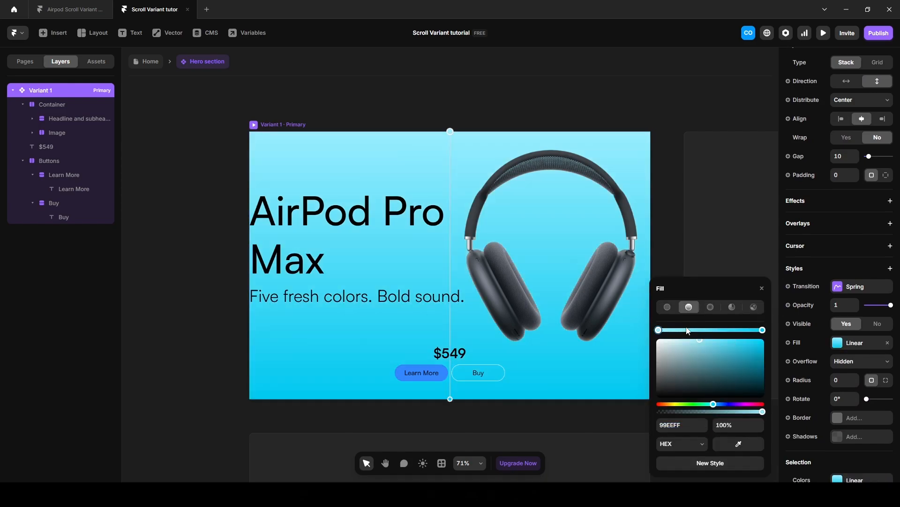
{"action": "left_click", "coordinate": [672, 425]}
{"action": "type", "text": "3E4146"}
{"action": "left_click", "coordinate": [763, 330]}
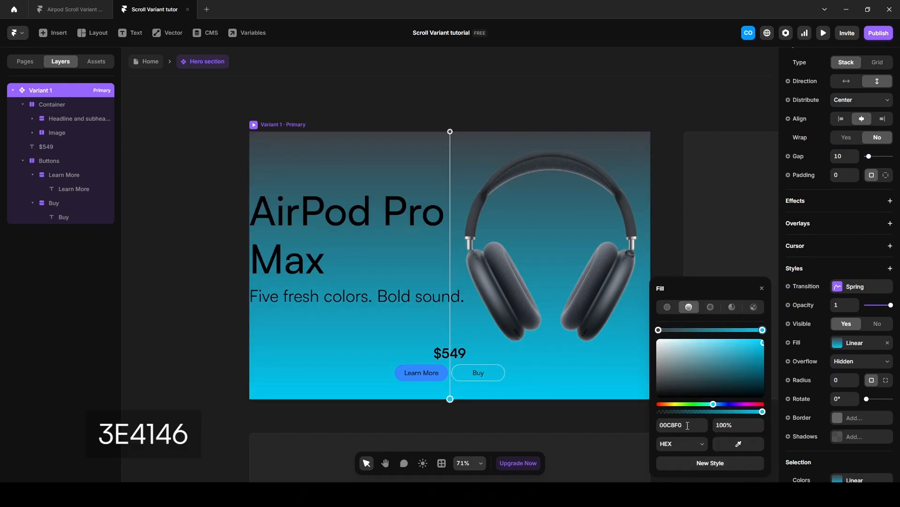
{"action": "left_click", "coordinate": [688, 426]}
{"action": "key", "text": "Return"}
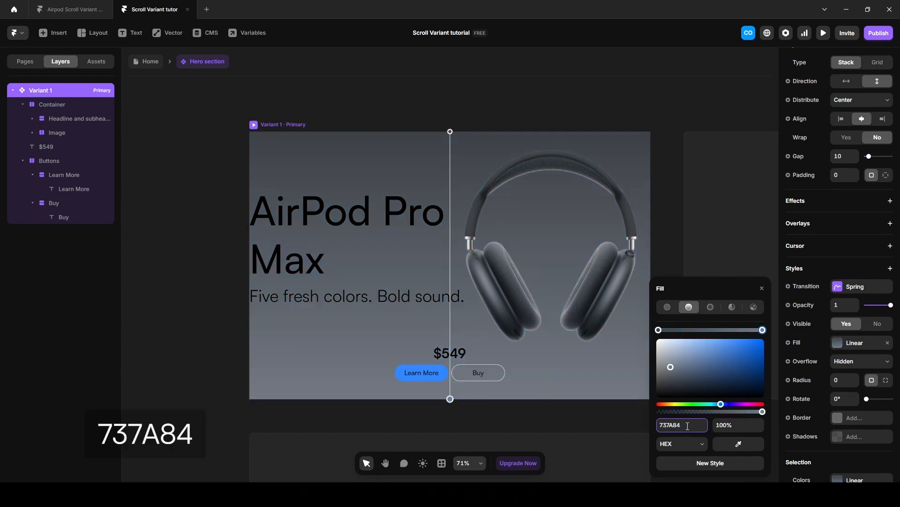
Set Variant 1's stack gap to 30 and its height to 1000
{"action": "left_click", "coordinate": [839, 158]}
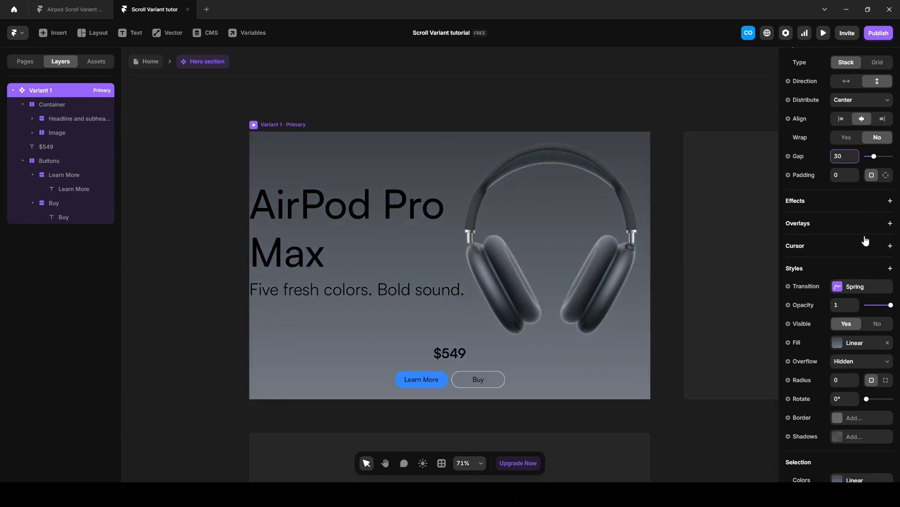
{"action": "scroll", "coordinate": [865, 241], "scroll_direction": "up", "scroll_amount": 4}
{"action": "left_click", "coordinate": [844, 191]}
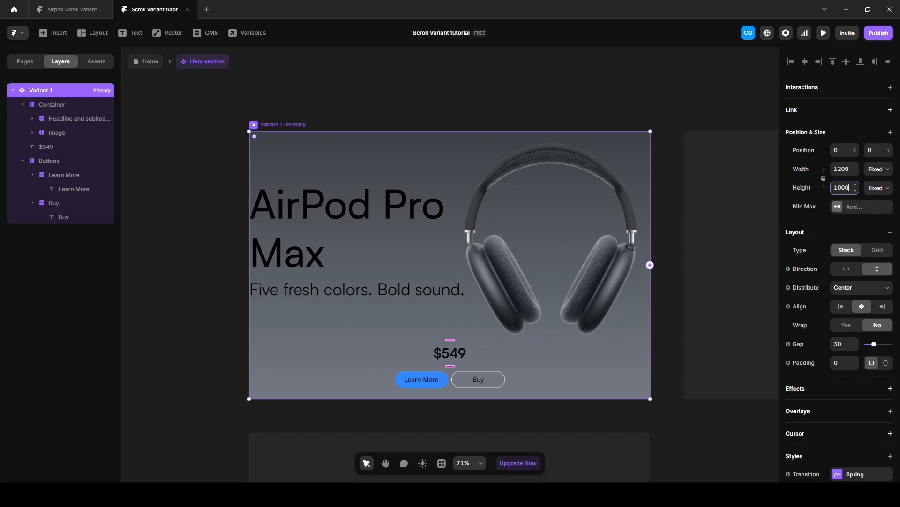
{"action": "key", "text": "Return"}
{"action": "left_click", "coordinate": [211, 201]}
Change the AirPod Pro Max headline's color to a linear gradient with FFFFFF as the first stop
{"action": "scroll", "coordinate": [343, 203], "scroll_direction": "down", "scroll_amount": 1}
{"action": "left_click", "coordinate": [341, 201]}
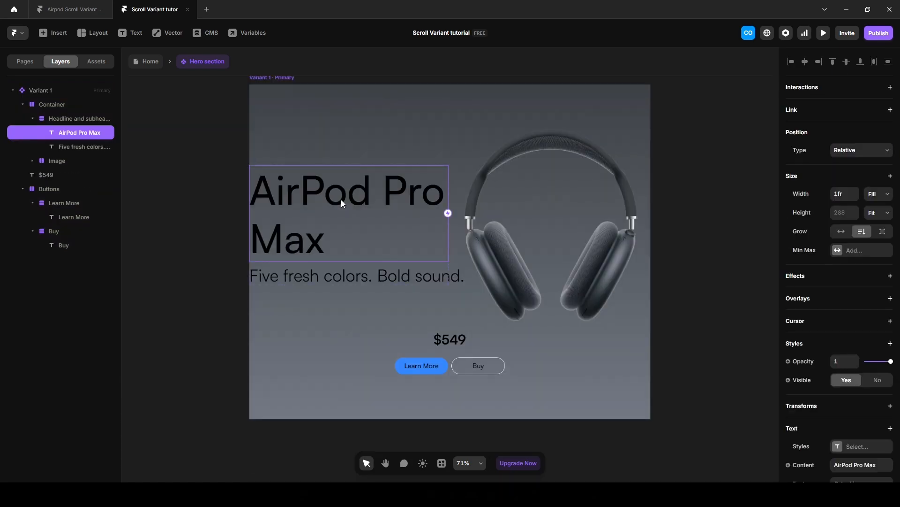
{"action": "scroll", "coordinate": [859, 401], "scroll_direction": "down", "scroll_amount": 3}
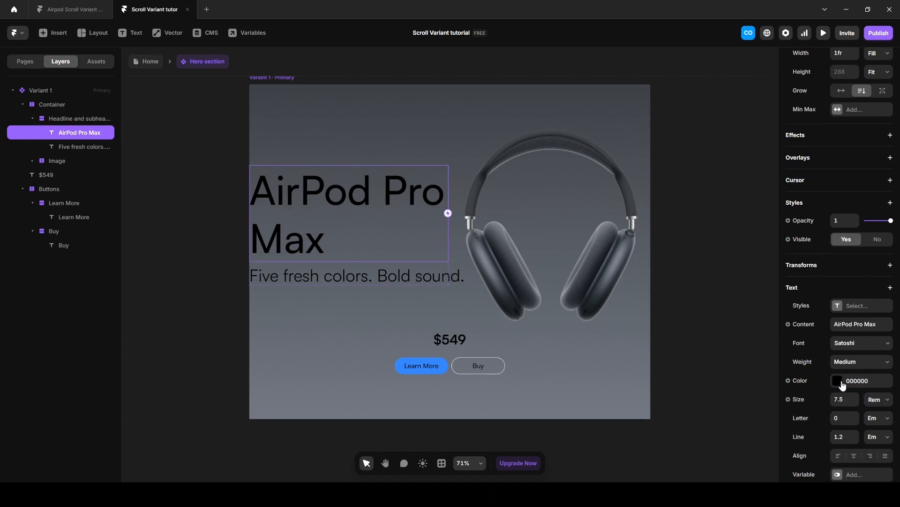
{"action": "left_click", "coordinate": [838, 381]}
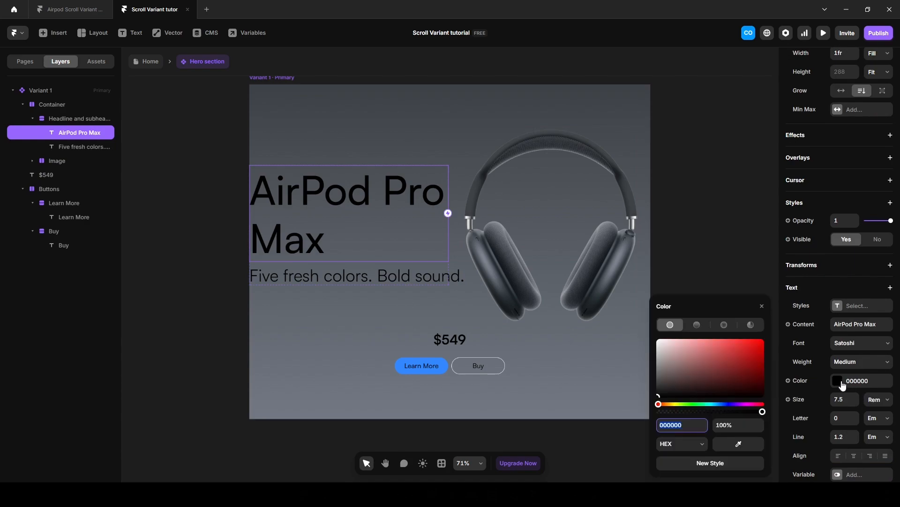
{"action": "left_click", "coordinate": [695, 325]}
{"action": "left_click_drag", "start_coordinate": [670, 355], "coordinate": [656, 342]}
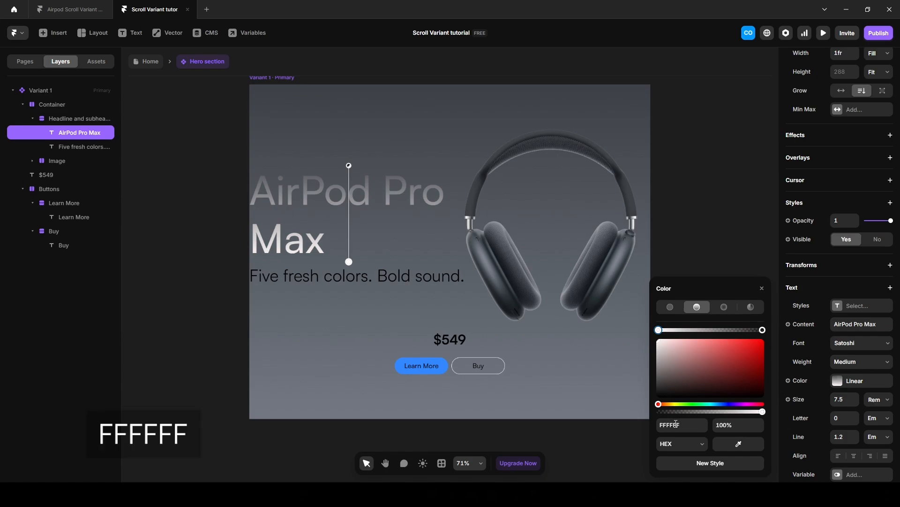
Set the second stop of the headline's gradient to D1D1D1 at 100% opacity
{"action": "left_click", "coordinate": [763, 330]}
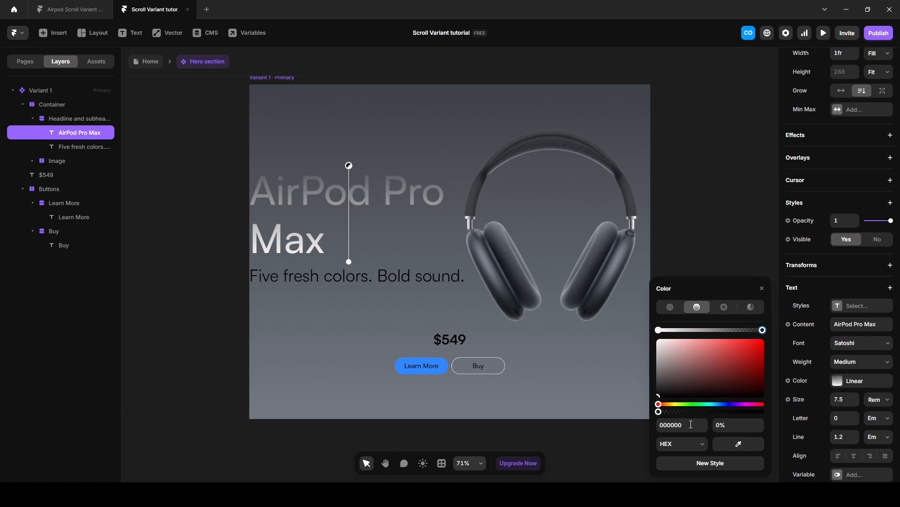
{"action": "left_click", "coordinate": [691, 424]}
{"action": "type", "text": "d1d"}
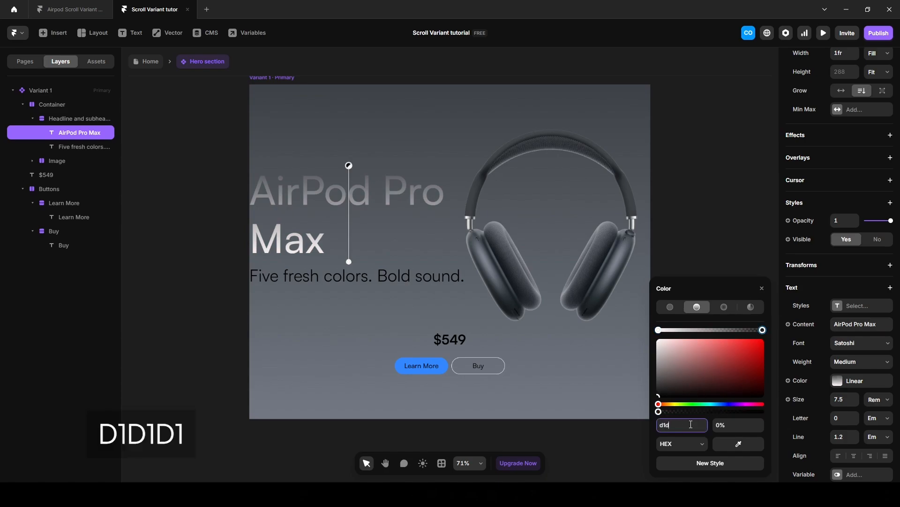
{"action": "type", "text": "1d1"}
{"action": "key", "text": "Return"}
{"action": "left_click", "coordinate": [737, 425]}
{"action": "type", "text": "100"}
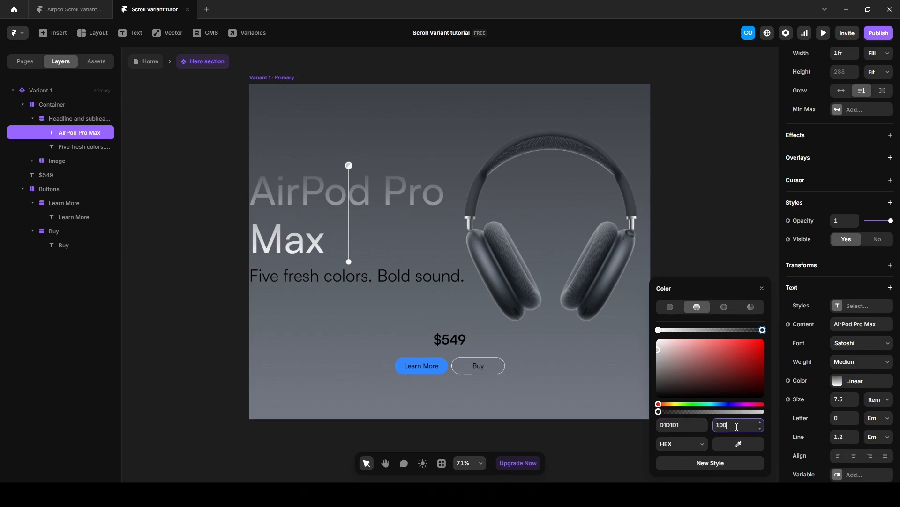
{"action": "key", "text": "Return"}
Copy the headline's gradient color to the "Five fresh colors. Bold sound." text and the $549 text
{"action": "right_click", "coordinate": [847, 381]}
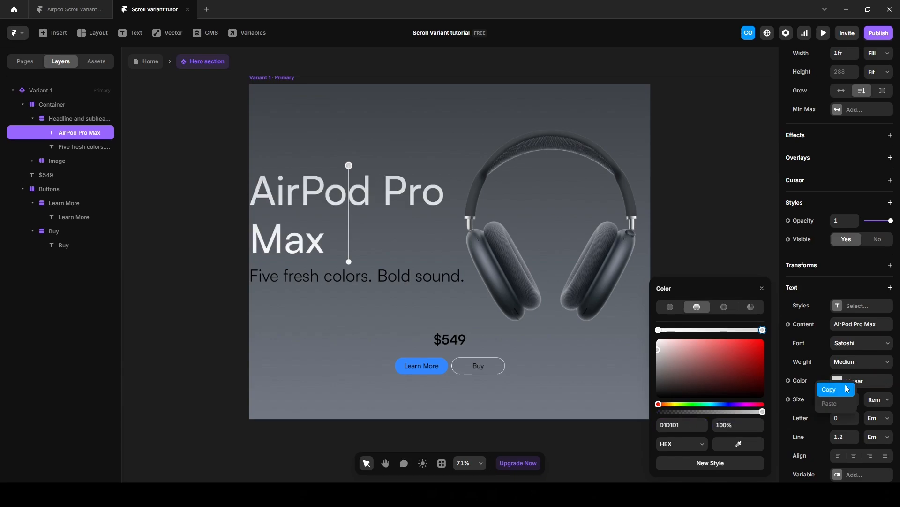
{"action": "left_click", "coordinate": [847, 388]}
{"action": "left_click", "coordinate": [319, 278]}
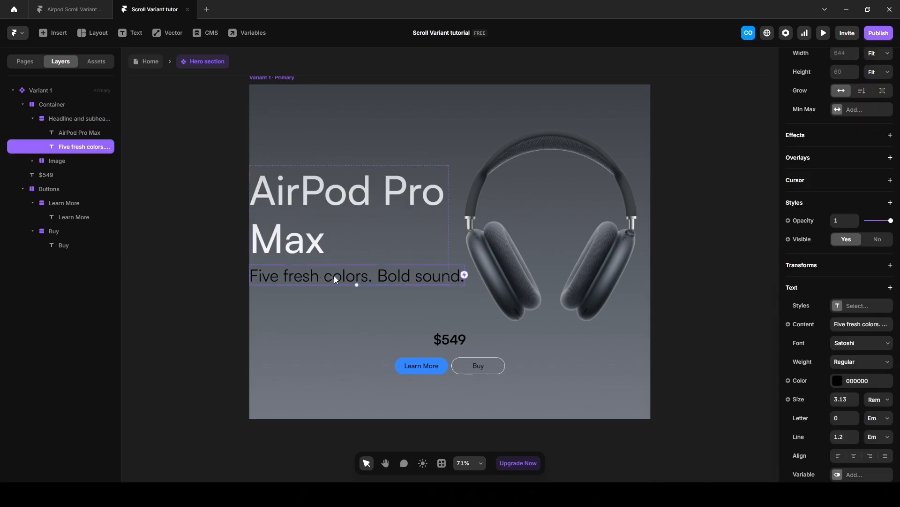
{"action": "right_click", "coordinate": [835, 385]}
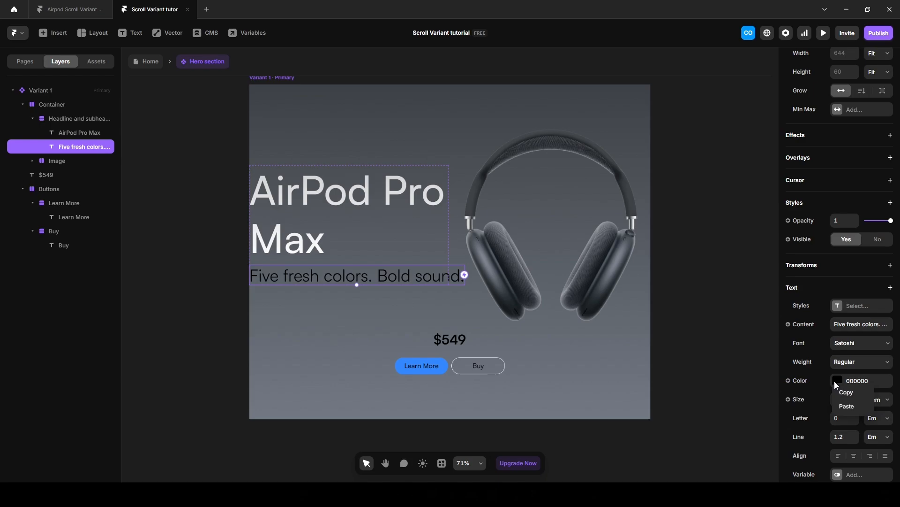
{"action": "left_click", "coordinate": [848, 403]}
{"action": "left_click", "coordinate": [442, 342]}
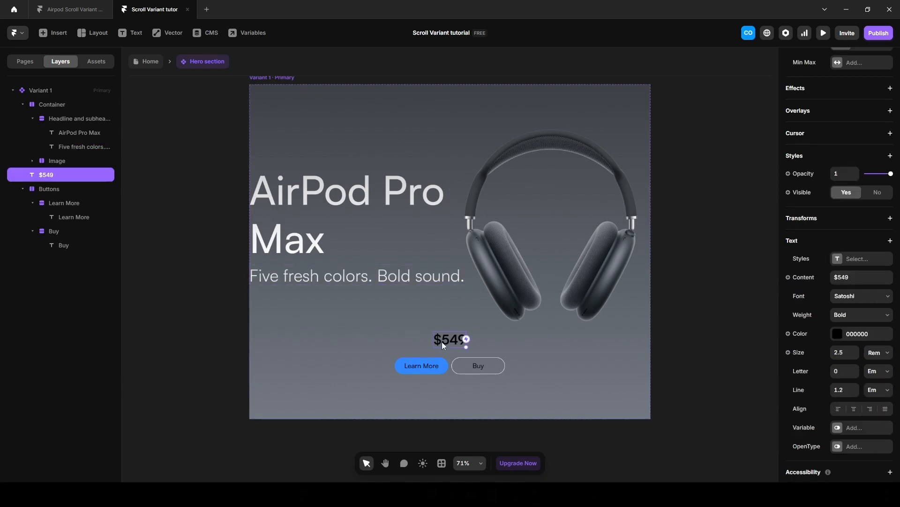
{"action": "right_click", "coordinate": [835, 337]}
{"action": "left_click", "coordinate": [849, 358]}
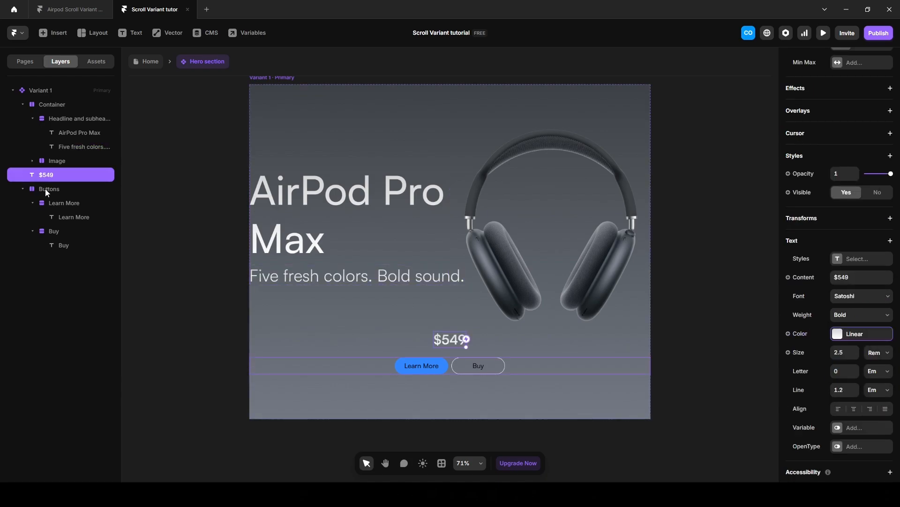
Change the Learn More button's fill to a linear gradient with FFFFFF as the first stop
{"action": "left_click", "coordinate": [73, 207]}
{"action": "scroll", "coordinate": [836, 296], "scroll_direction": "down", "scroll_amount": 4}
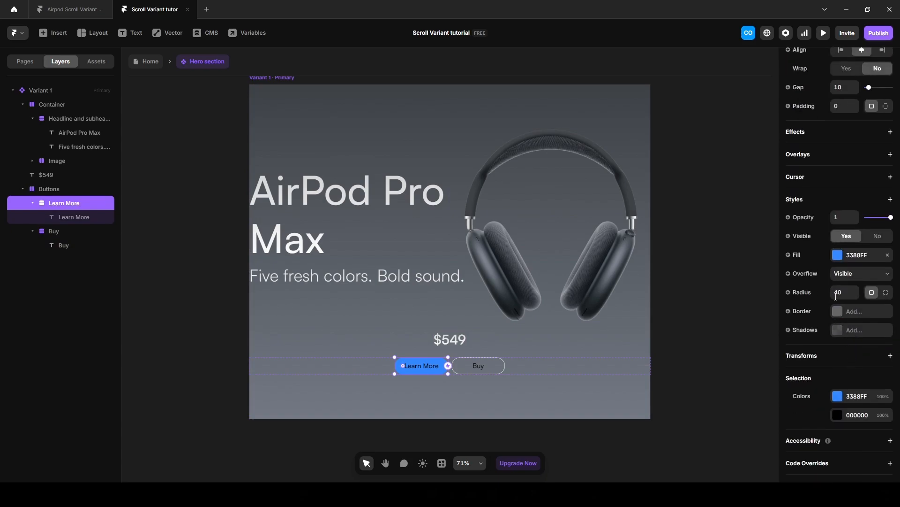
{"action": "left_click", "coordinate": [838, 256]}
{"action": "left_click", "coordinate": [688, 275]}
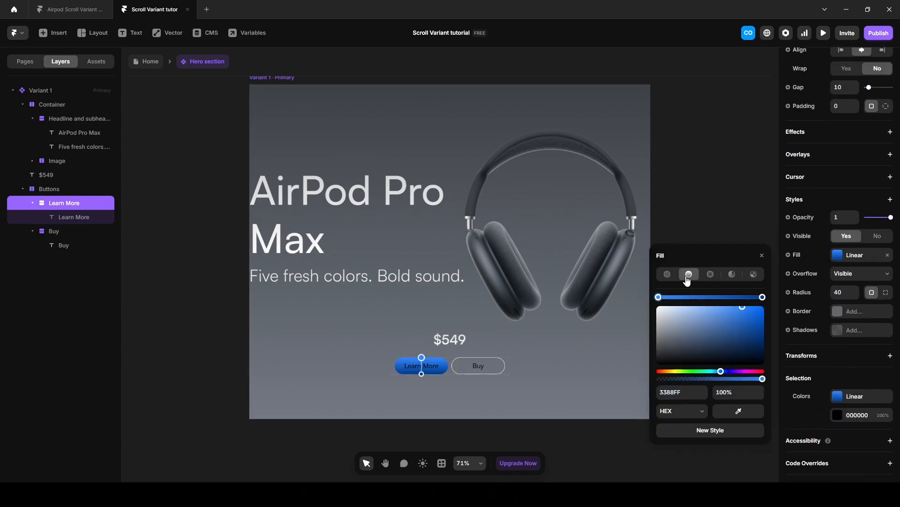
{"action": "left_click", "coordinate": [678, 392]}
{"action": "type", "text": "FFFFFF"}
{"action": "key", "text": "Return"}
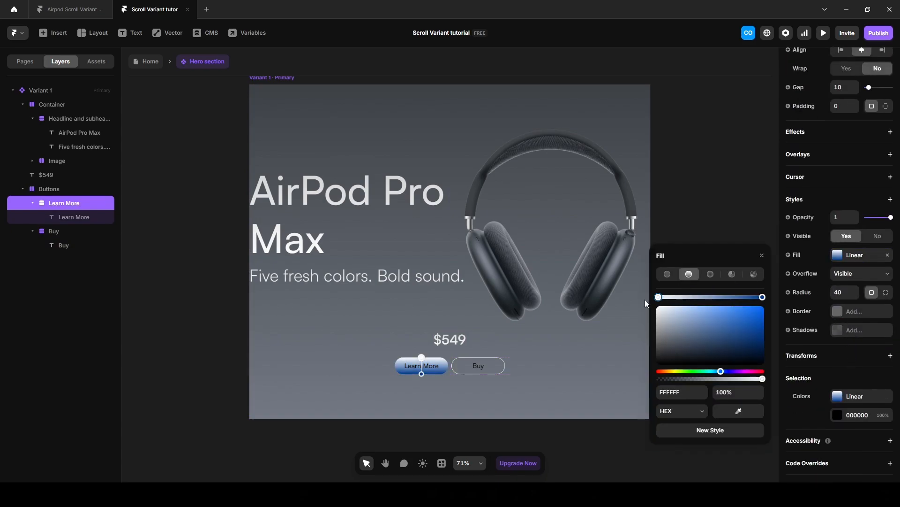
Set the second stop of the Learn More button's fill gradient to D1D1D1
{"action": "left_click", "coordinate": [763, 297]}
{"action": "left_click", "coordinate": [692, 387]}
{"action": "type", "text": "d1d"}
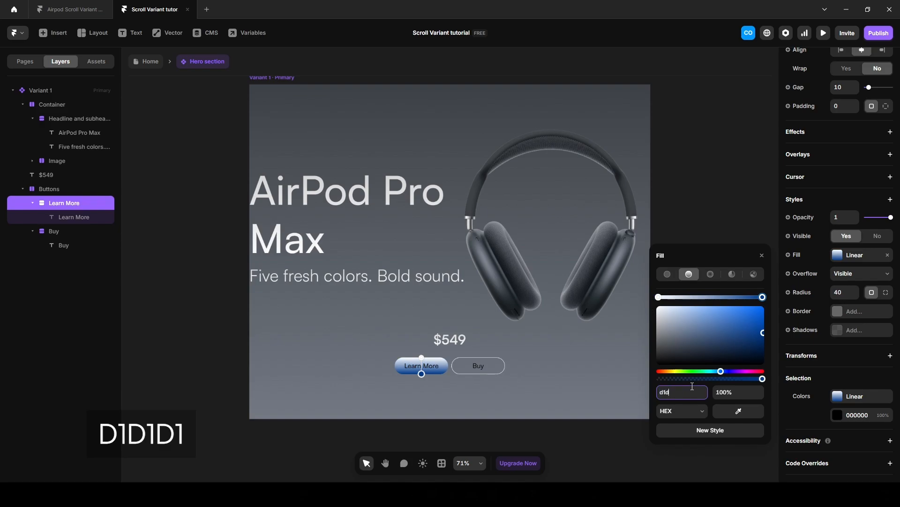
{"action": "type", "text": "1d1d"}
{"action": "key", "text": "Return"}
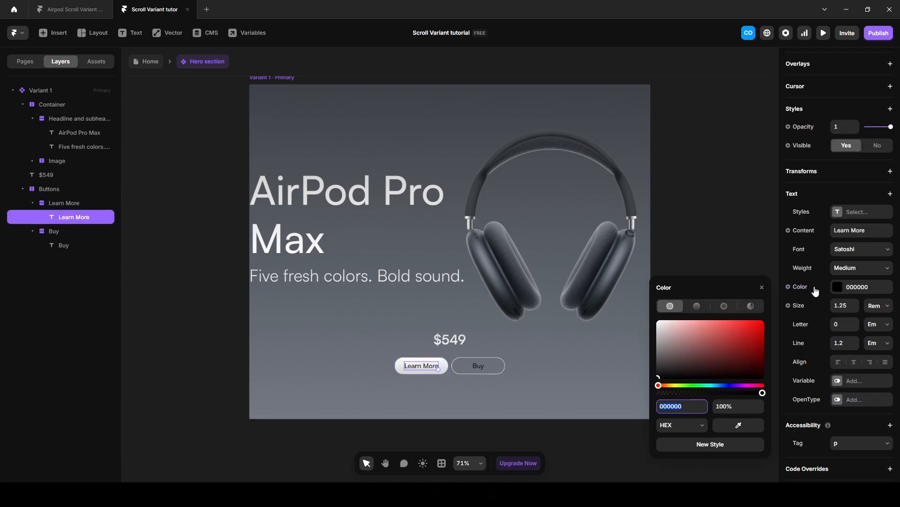
Set the Learn More button's text color to 404449
{"action": "left_click", "coordinate": [792, 275]}
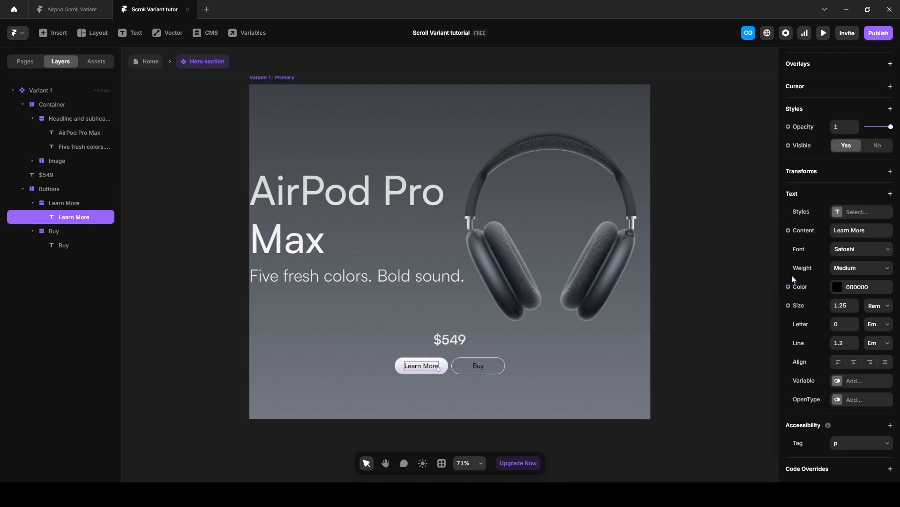
{"action": "left_click", "coordinate": [851, 291]}
{"action": "key", "text": "ctrl+v"}
{"action": "key", "text": "Return"}
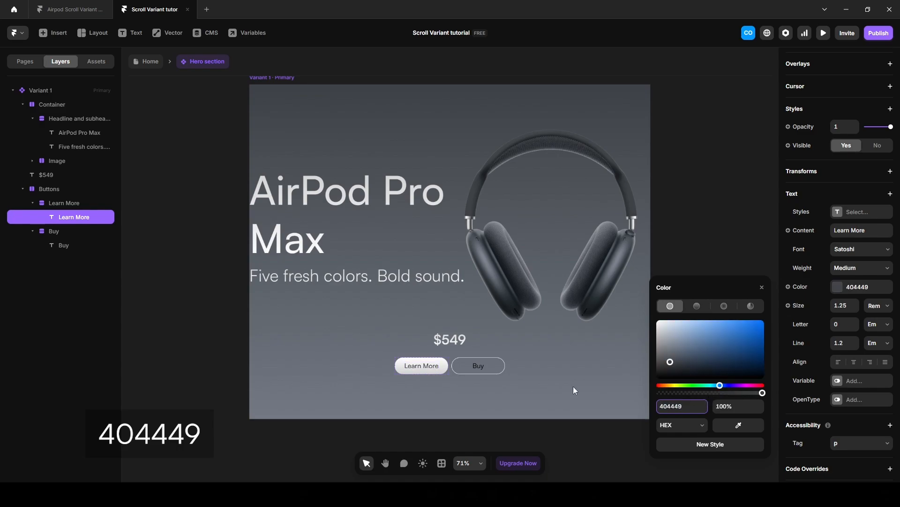
Set the Buy button's text color to FFFFFF
{"action": "left_click", "coordinate": [480, 364]}
{"action": "left_click", "coordinate": [836, 263]}
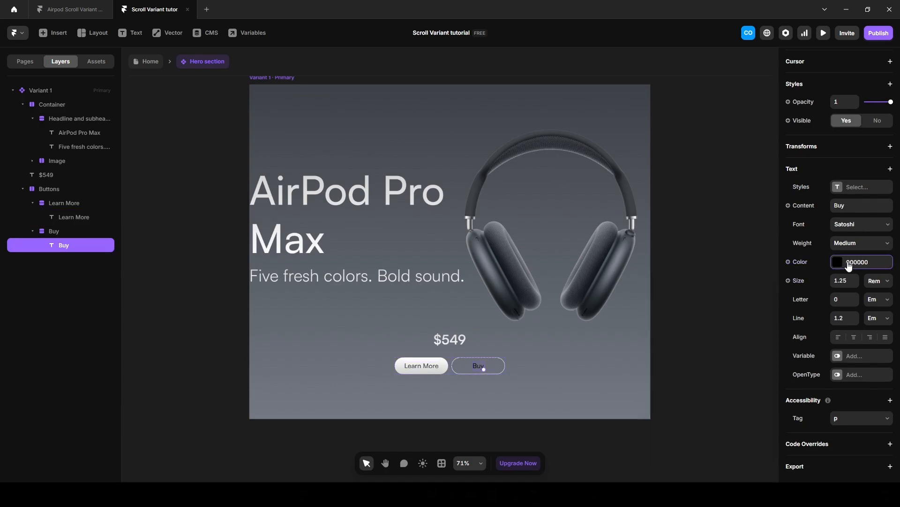
{"action": "left_click", "coordinate": [838, 265]}
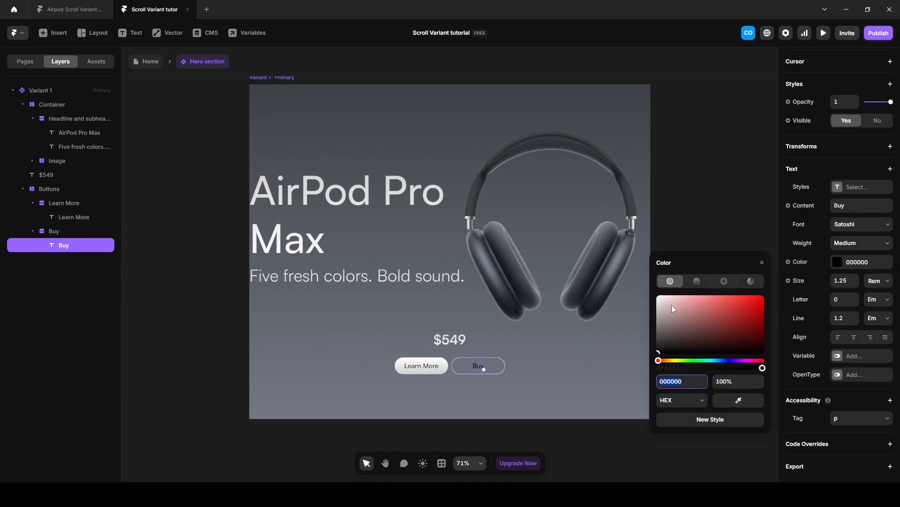
{"action": "type", "text": "FFFFFF"}
{"action": "key", "text": "Return"}
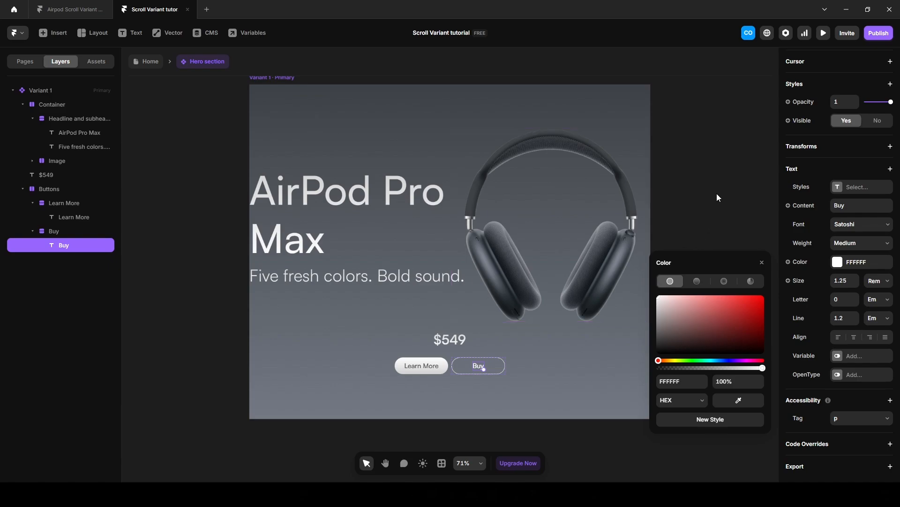
Set the padding of the Container stack to 20
{"action": "left_click", "coordinate": [65, 105]}
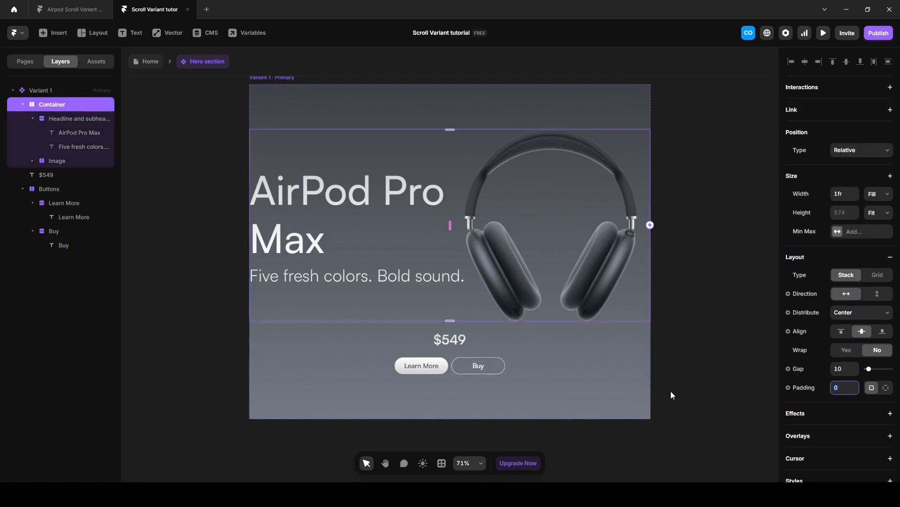
{"action": "type", "text": "20"}
{"action": "key", "text": "Return"}
Set the width of the "Five fresh colors. Bold sound." text to Fill
{"action": "left_click", "coordinate": [335, 274]}
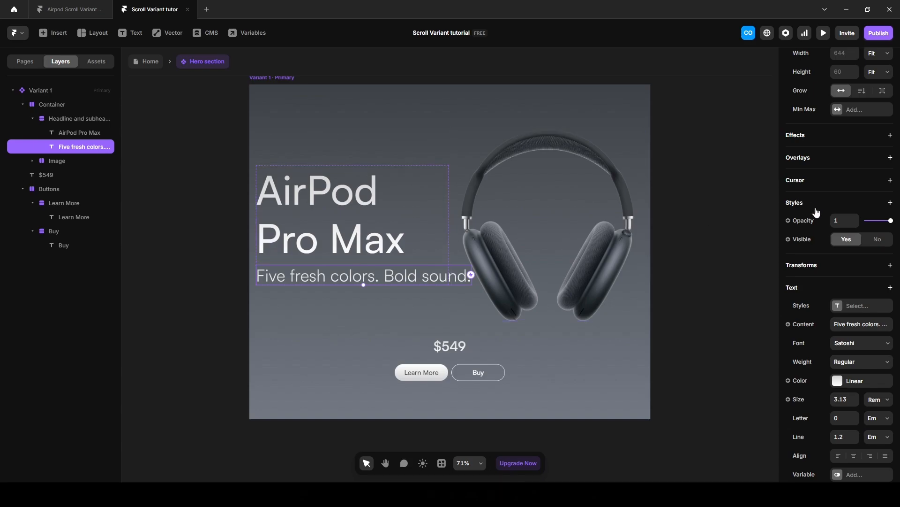
{"action": "scroll", "coordinate": [816, 213], "scroll_direction": "up", "scroll_amount": 3}
{"action": "left_click", "coordinate": [876, 198]}
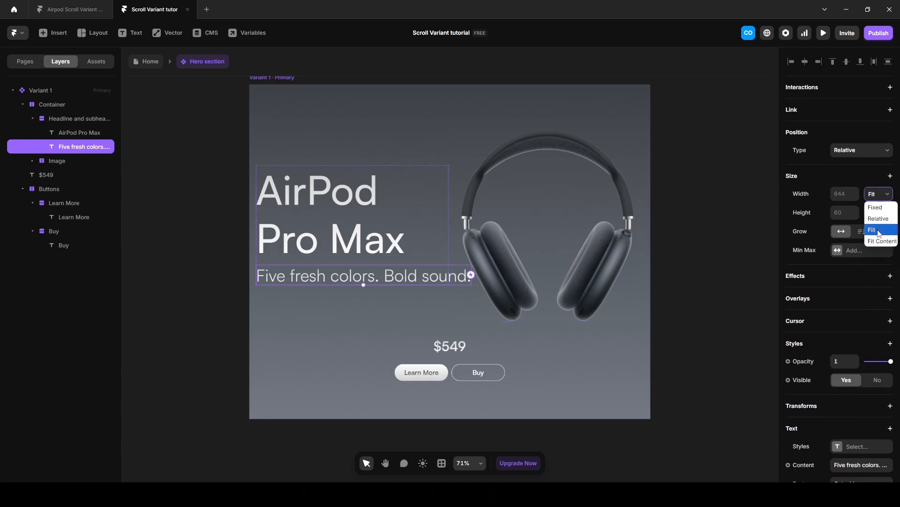
{"action": "left_click", "coordinate": [872, 230]}
{"action": "left_click", "coordinate": [760, 324]}
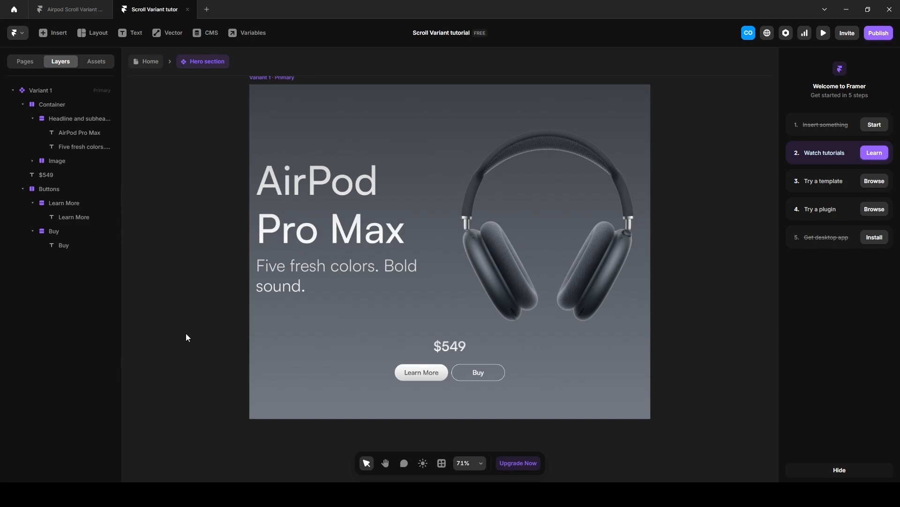
Switch to the Airpod Scroll Variant Animation project and preview how its hero section changes color on scroll
{"action": "left_click", "coordinate": [62, 12]}
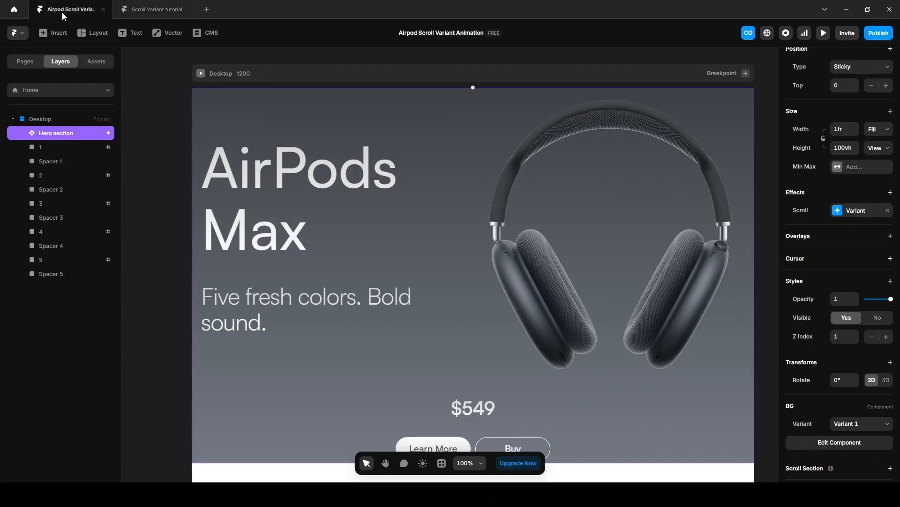
{"action": "left_click", "coordinate": [818, 37]}
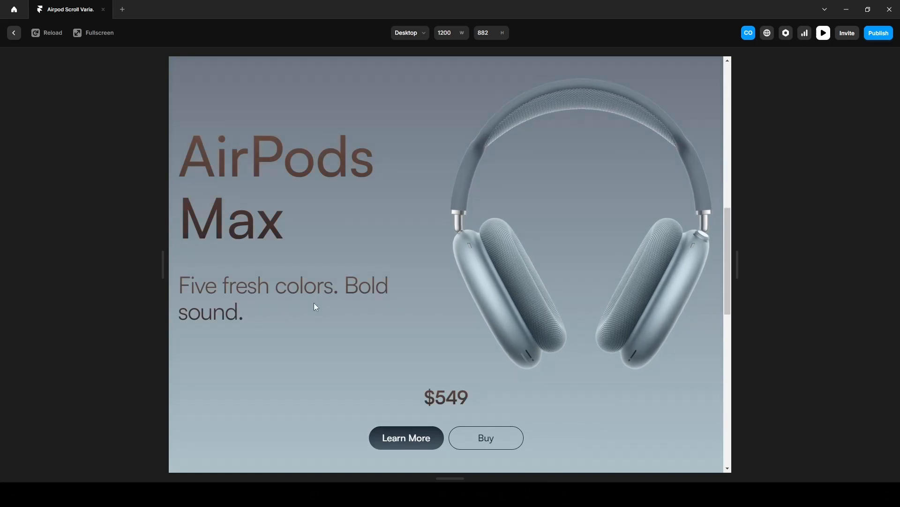
{"action": "scroll", "coordinate": [314, 303], "scroll_direction": "down", "scroll_amount": 3}
{"action": "scroll", "coordinate": [316, 305], "scroll_direction": "down", "scroll_amount": 5}
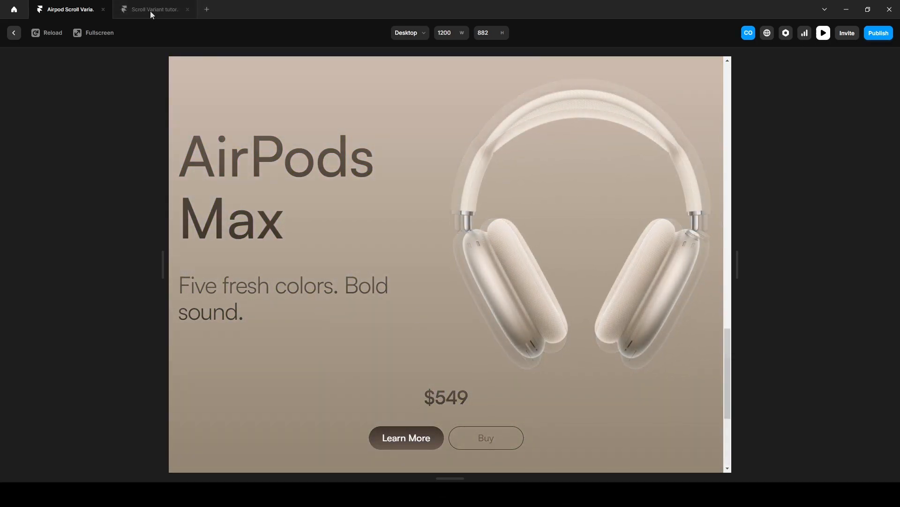
Return to the Scroll Variant tutorial project and add a second variant beside the primary hero section variant
{"action": "left_click", "coordinate": [150, 10]}
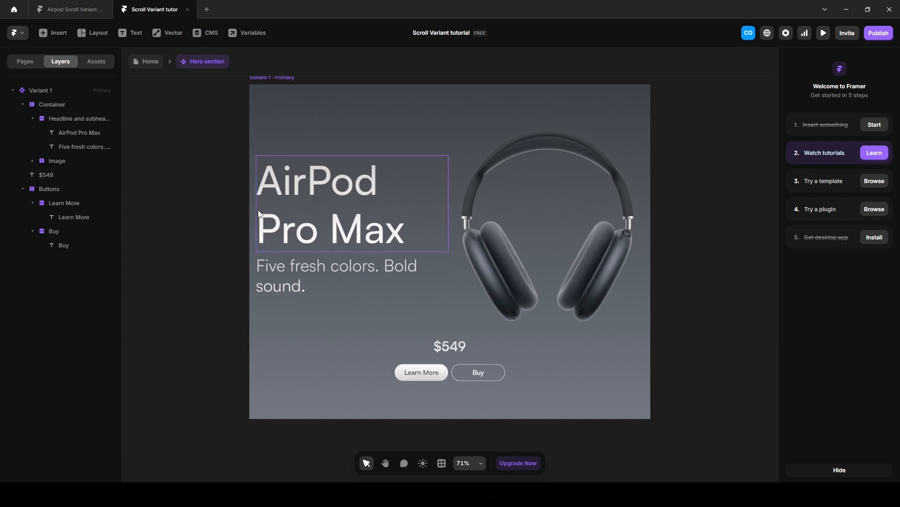
{"action": "left_click", "coordinate": [259, 111]}
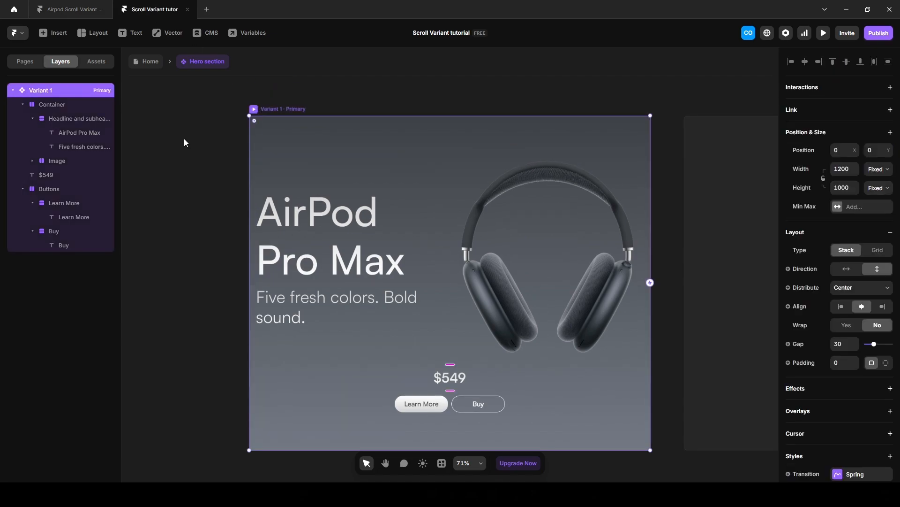
{"action": "scroll", "coordinate": [184, 138], "scroll_direction": "down", "scroll_amount": 3}
{"action": "scroll", "coordinate": [383, 173], "scroll_direction": "down", "scroll_amount": 2}
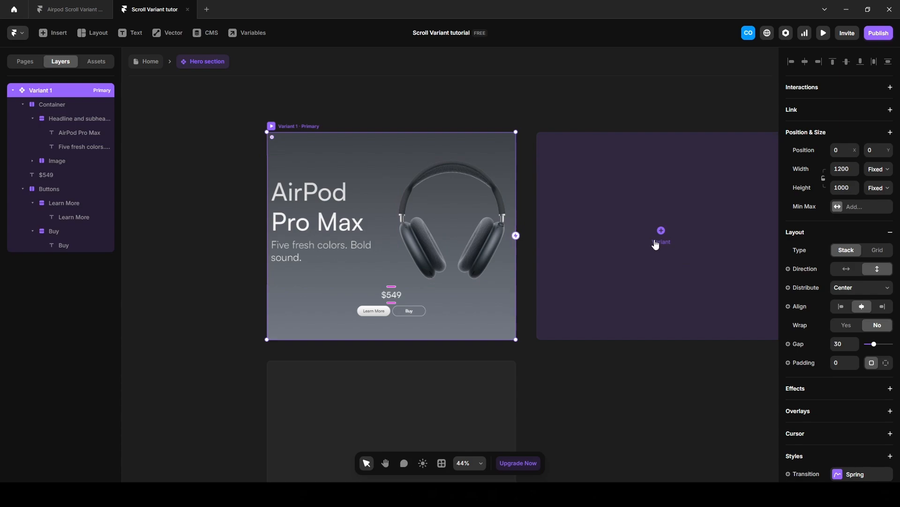
{"action": "left_click", "coordinate": [656, 244]}
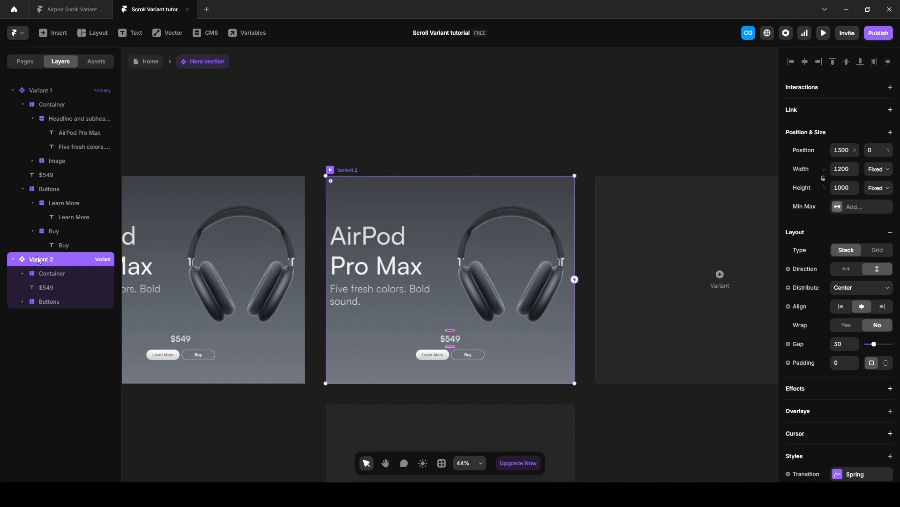
Scroll back through the finished project's preview to examine the color schemes of its variants
{"action": "left_click", "coordinate": [60, 11]}
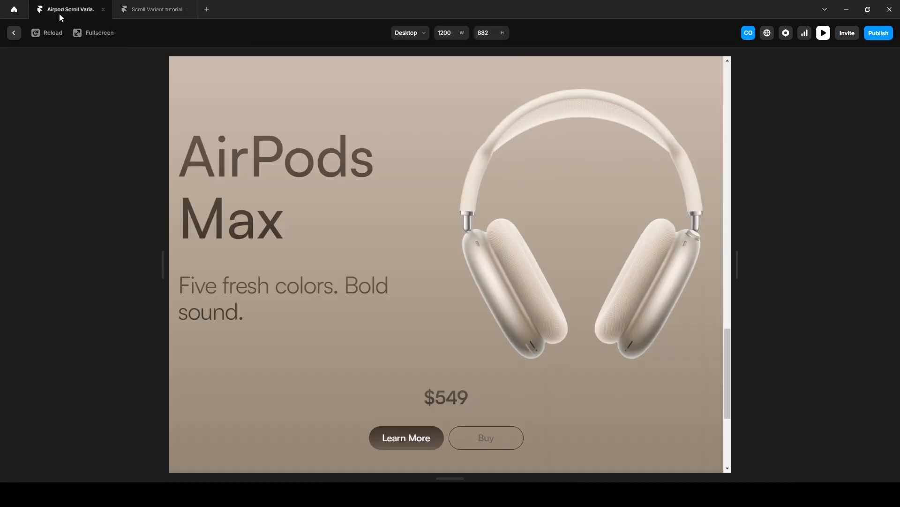
{"action": "scroll", "coordinate": [416, 387], "scroll_direction": "up", "scroll_amount": 5}
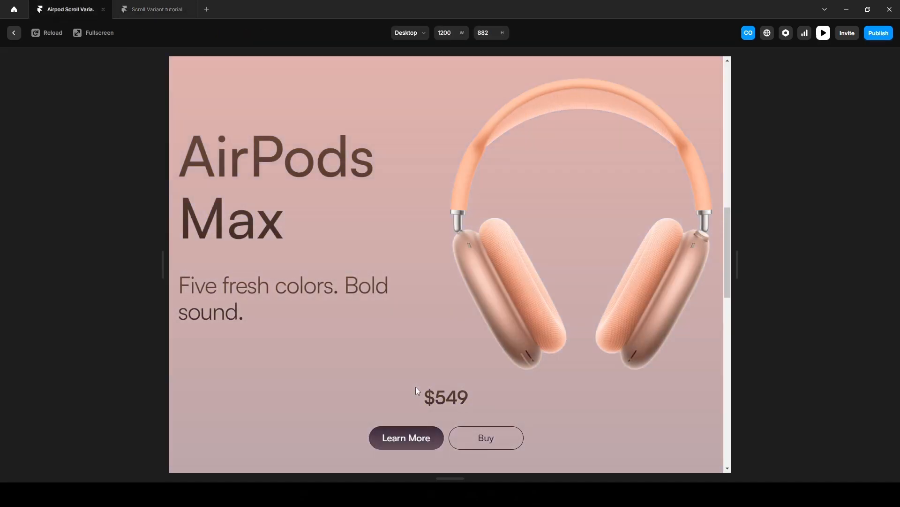
{"action": "scroll", "coordinate": [416, 390], "scroll_direction": "up", "scroll_amount": 5}
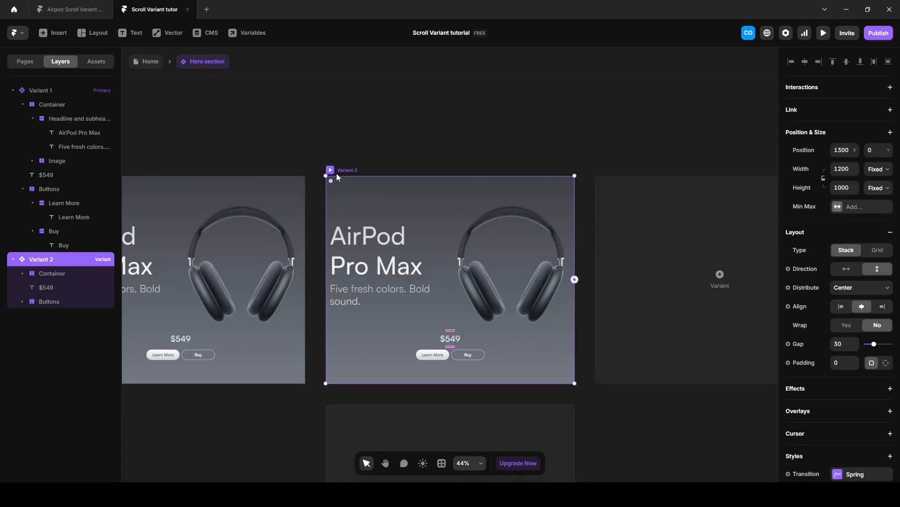
Set Variant 2's background gradient stops to 667480 and AEC3CC
{"action": "scroll", "coordinate": [839, 326], "scroll_direction": "down", "scroll_amount": 5}
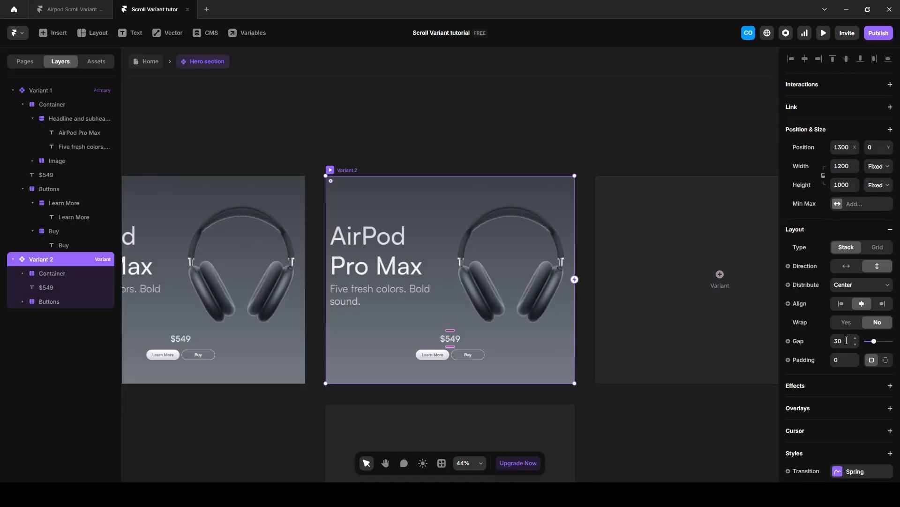
{"action": "left_click", "coordinate": [837, 297]}
{"action": "left_click", "coordinate": [674, 423]}
{"action": "type", "text": "667480"}
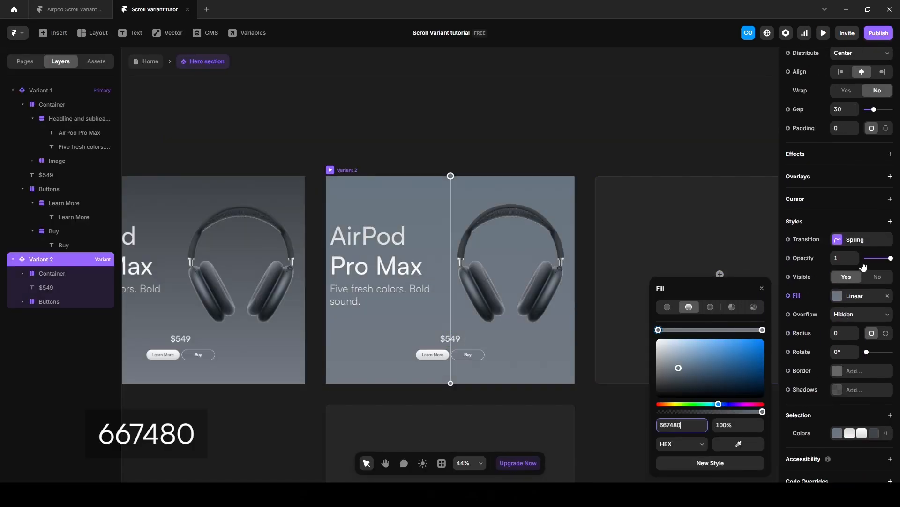
{"action": "left_click", "coordinate": [762, 329]}
{"action": "left_click", "coordinate": [681, 425]}
{"action": "type", "text": "AEC3CC"}
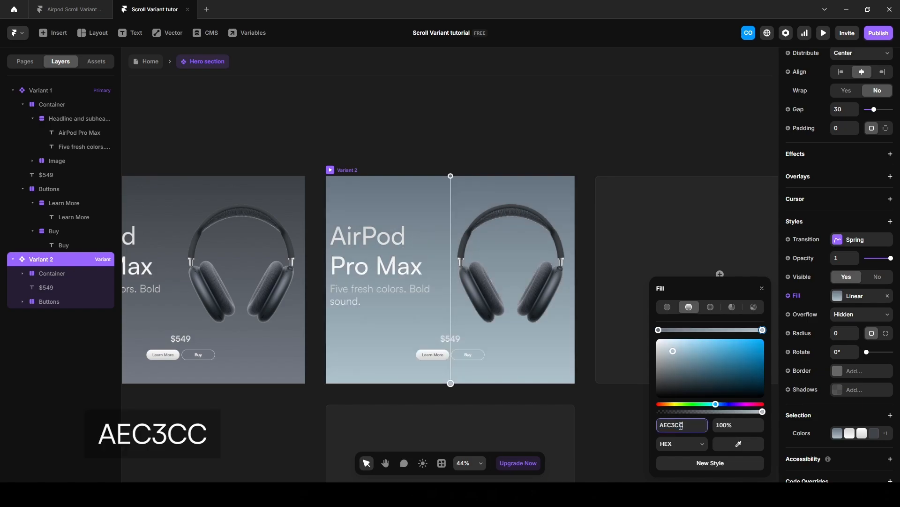
Set the gradient stops of Variant 2's AirPod Pro Max headline to 1E2A33 and 4A5A66
{"action": "left_click", "coordinate": [53, 273]}
{"action": "left_click", "coordinate": [71, 301]}
{"action": "left_click", "coordinate": [837, 381]}
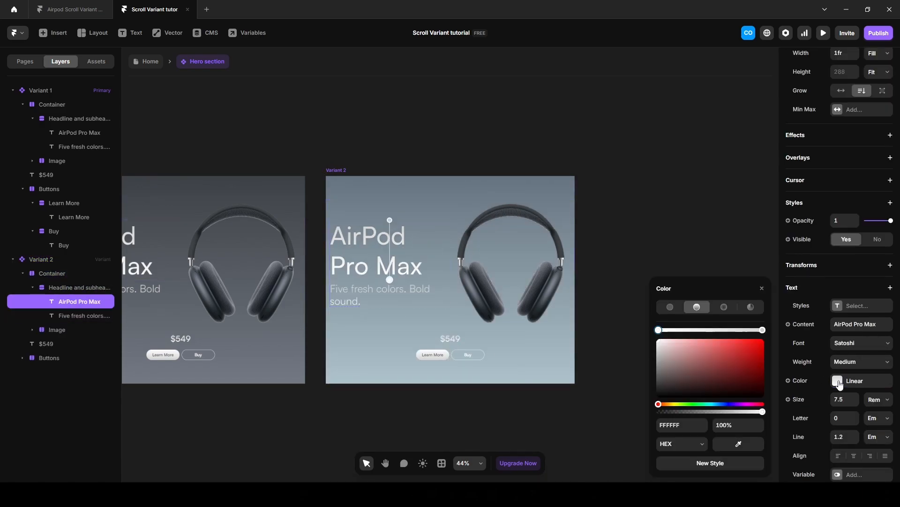
{"action": "left_click", "coordinate": [692, 425]}
{"action": "type", "text": "1E2A33"}
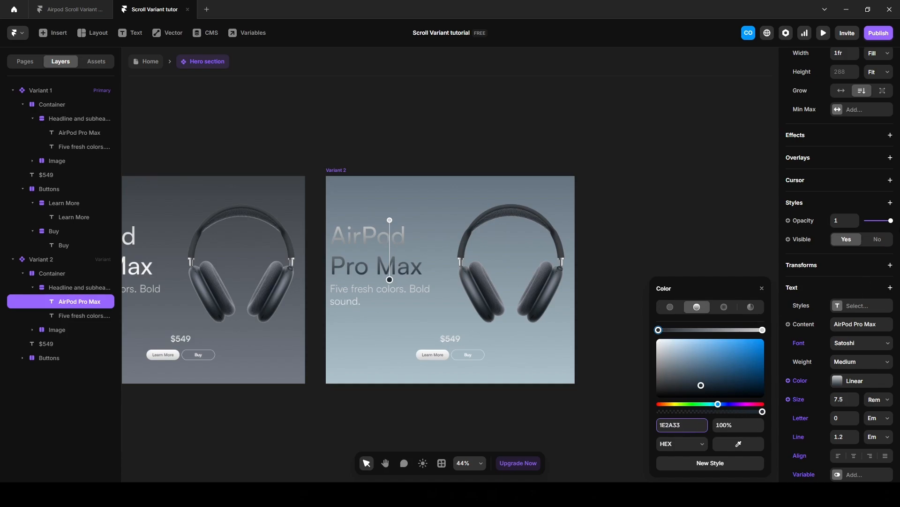
{"action": "left_click", "coordinate": [762, 329]}
{"action": "left_click", "coordinate": [695, 422]}
{"action": "key", "text": "Return"}
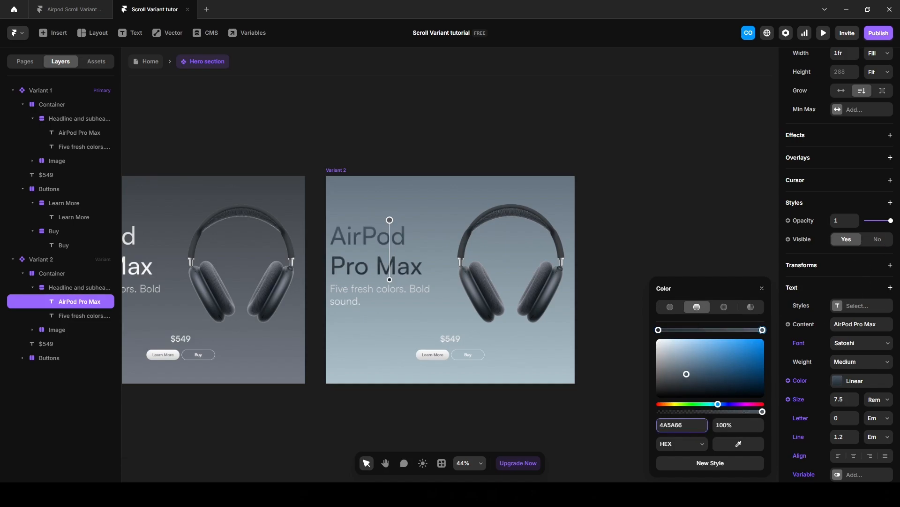
Copy the headline's gradient color to the "Five fresh colors. Bold sound." text and the $549 text in Variant 2
{"action": "left_click", "coordinate": [853, 382]}
{"action": "left_click", "coordinate": [399, 294]}
{"action": "scroll", "coordinate": [814, 402], "scroll_direction": "down", "scroll_amount": 4}
{"action": "right_click", "coordinate": [839, 335]}
{"action": "left_click", "coordinate": [847, 363]}
{"action": "left_click", "coordinate": [615, 354]}
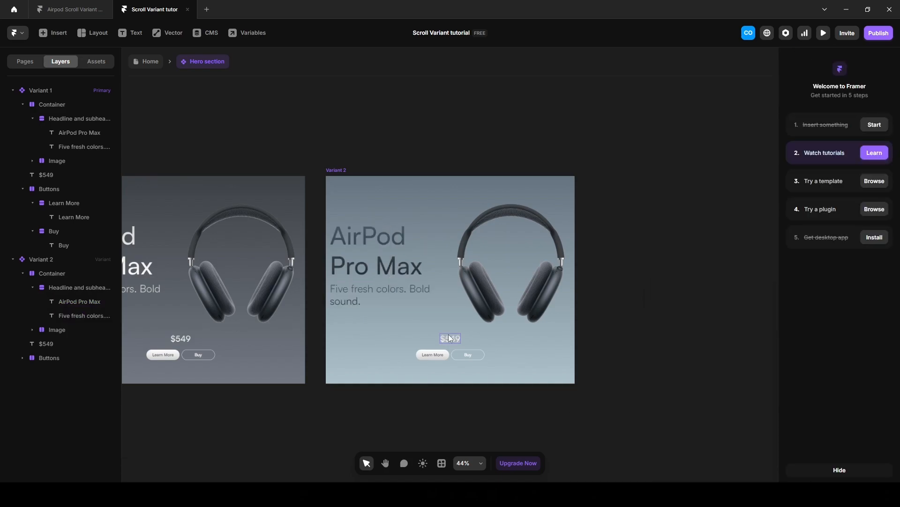
{"action": "left_click", "coordinate": [451, 339]}
{"action": "scroll", "coordinate": [826, 338], "scroll_direction": "down", "scroll_amount": 4}
{"action": "right_click", "coordinate": [839, 334]}
{"action": "left_click", "coordinate": [847, 363]}
Set the fill gradient stops of Variant 2's Learn More button to 1E2A33 and 4A5A66
{"action": "left_click", "coordinate": [432, 355]}
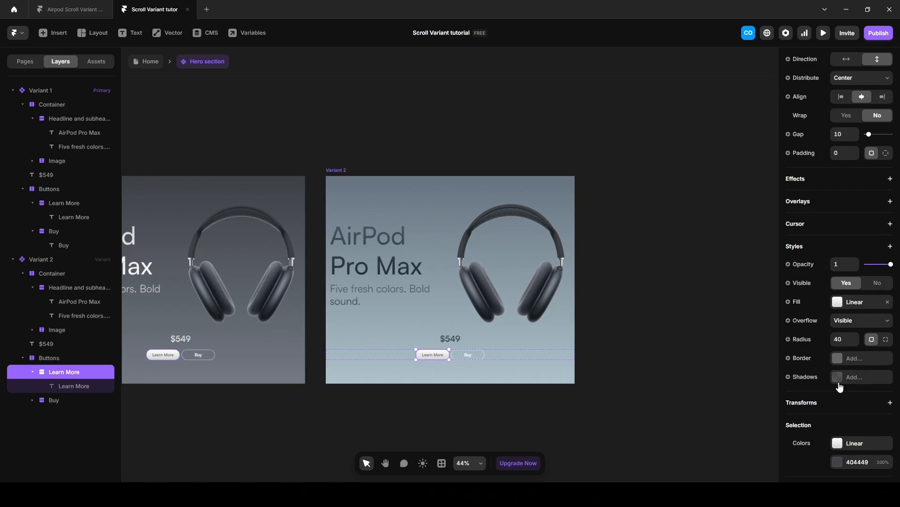
{"action": "left_click", "coordinate": [838, 301]}
{"action": "left_click", "coordinate": [693, 424]}
{"action": "type", "text": "1C2A33"}
{"action": "key", "text": "Return"}
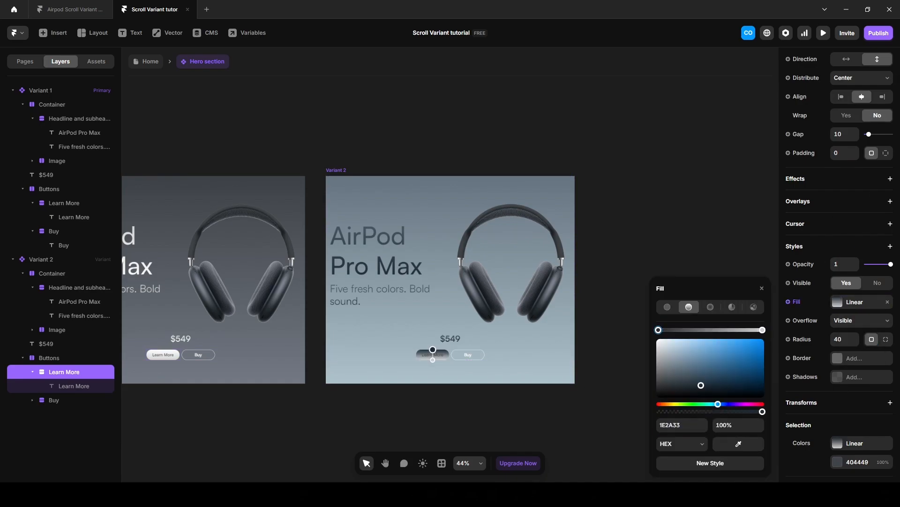
{"action": "left_click", "coordinate": [763, 330]}
{"action": "left_click", "coordinate": [703, 424]}
{"action": "type", "text": "4A5A66"}
{"action": "key", "text": "Return"}
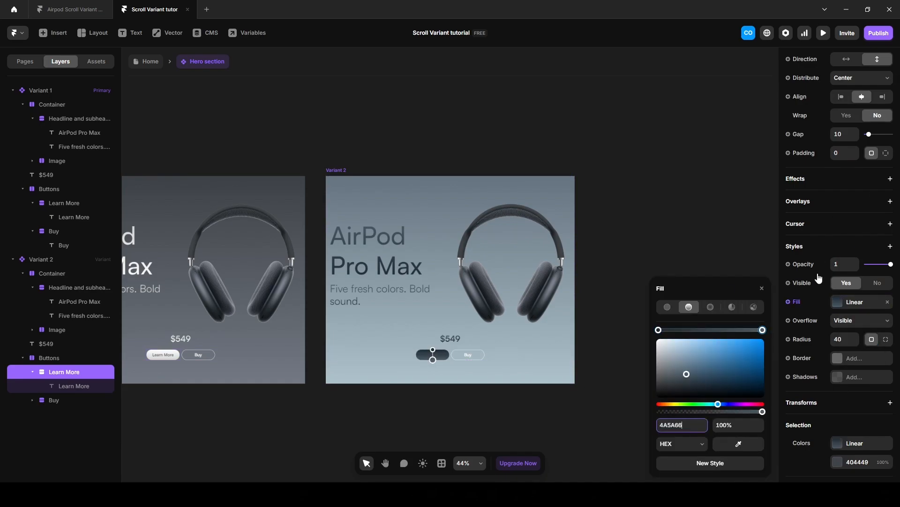
Change the text color of Variant 2's Learn More button to white
{"action": "left_click", "coordinate": [74, 386]}
{"action": "left_click", "coordinate": [474, 398]}
{"action": "scroll", "coordinate": [474, 397], "scroll_direction": "up", "scroll_amount": 5}
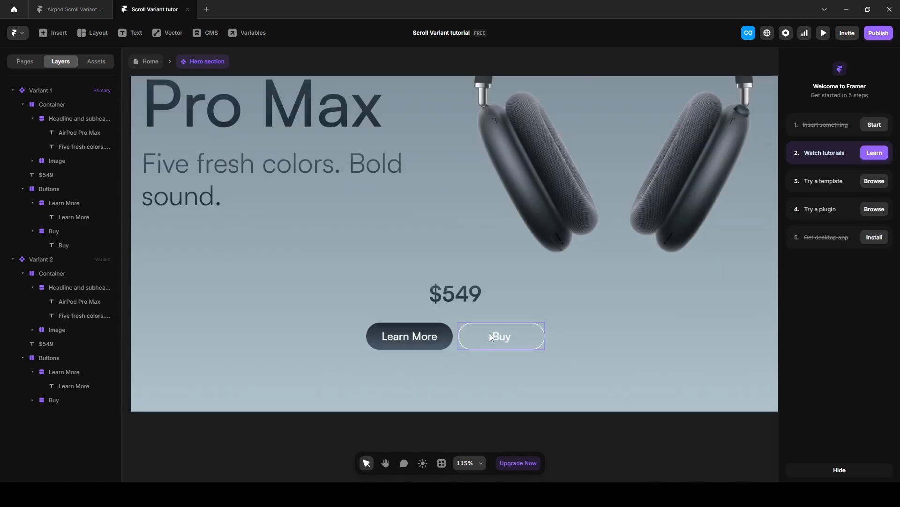
Set the border color of Variant 2's Buy button to 1E2A33
{"action": "left_click", "coordinate": [489, 333]}
{"action": "scroll", "coordinate": [839, 403], "scroll_direction": "down", "scroll_amount": 3}
{"action": "scroll", "coordinate": [839, 402], "scroll_direction": "down", "scroll_amount": 3}
{"action": "left_click", "coordinate": [838, 311]}
{"action": "left_click", "coordinate": [744, 340]}
{"action": "type", "text": "1C2A33"}
{"action": "key", "text": "Return"}
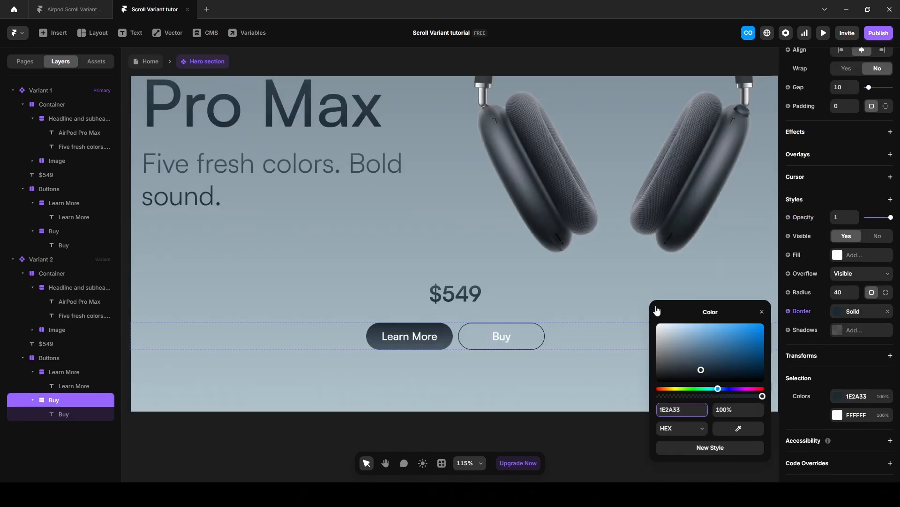
{"action": "left_click", "coordinate": [657, 312]}
Set the text color of Variant 2's Buy button to 1E2A33
{"action": "double_click", "coordinate": [502, 336]}
{"action": "scroll", "coordinate": [842, 274], "scroll_direction": "down", "scroll_amount": 3}
{"action": "scroll", "coordinate": [842, 274], "scroll_direction": "down", "scroll_amount": 2}
{"action": "left_click", "coordinate": [839, 336]}
{"action": "type", "text": "1C2A33"}
{"action": "left_click", "coordinate": [553, 425]}
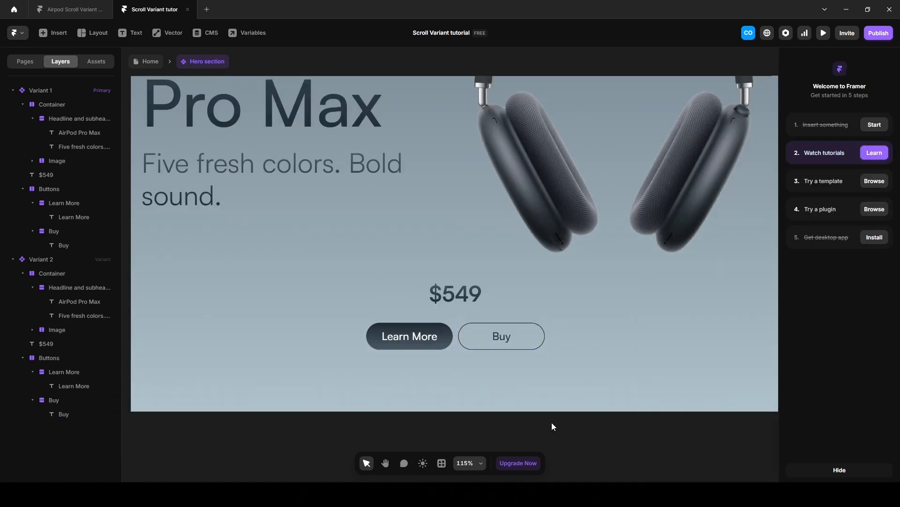
Add a third hero section variant based on Variant 2
{"action": "scroll", "coordinate": [553, 425], "scroll_direction": "down", "scroll_amount": 5}
{"action": "left_click_drag", "start_coordinate": [483, 171], "coordinate": [388, 115]}
{"action": "left_click", "coordinate": [413, 193]}
{"action": "left_click", "coordinate": [566, 233]}
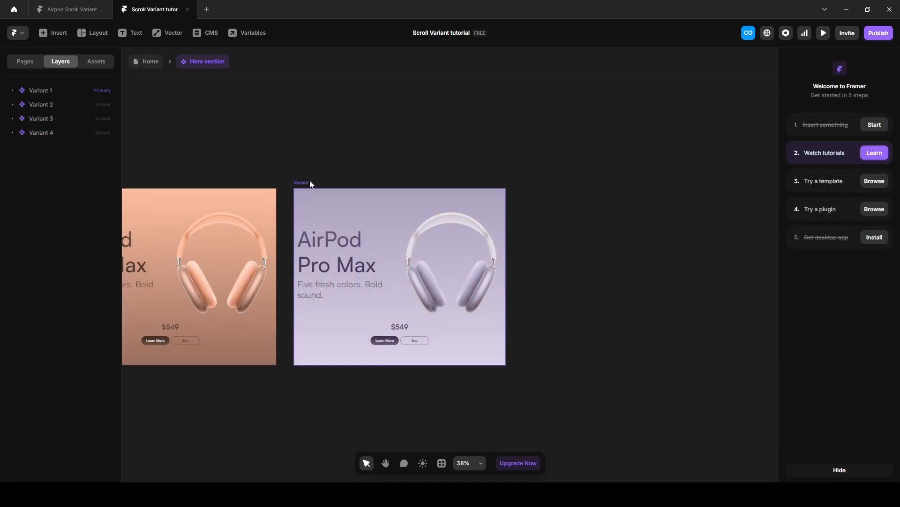
Add a fifth hero section variant based on Variant 4 and replace its headphone image with the beige one
{"action": "left_click", "coordinate": [309, 183]}
{"action": "left_click", "coordinate": [627, 265]}
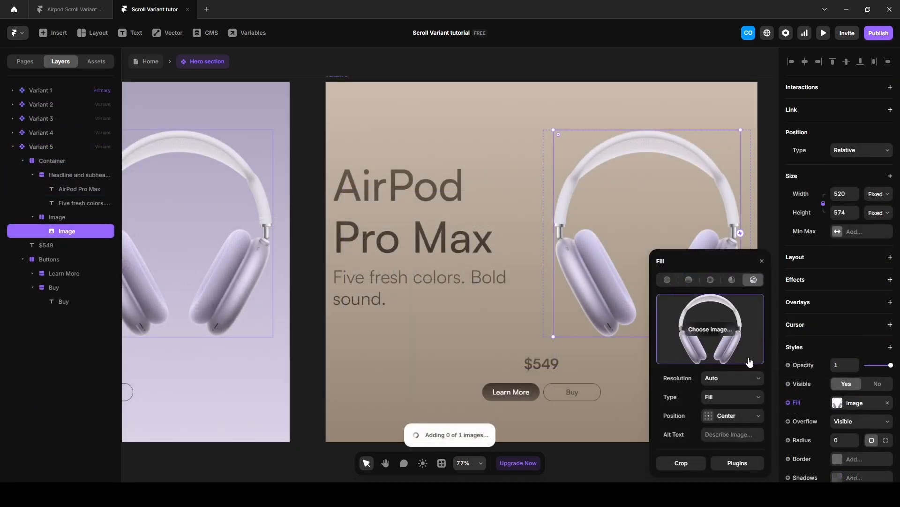
{"action": "left_click", "coordinate": [308, 261]}
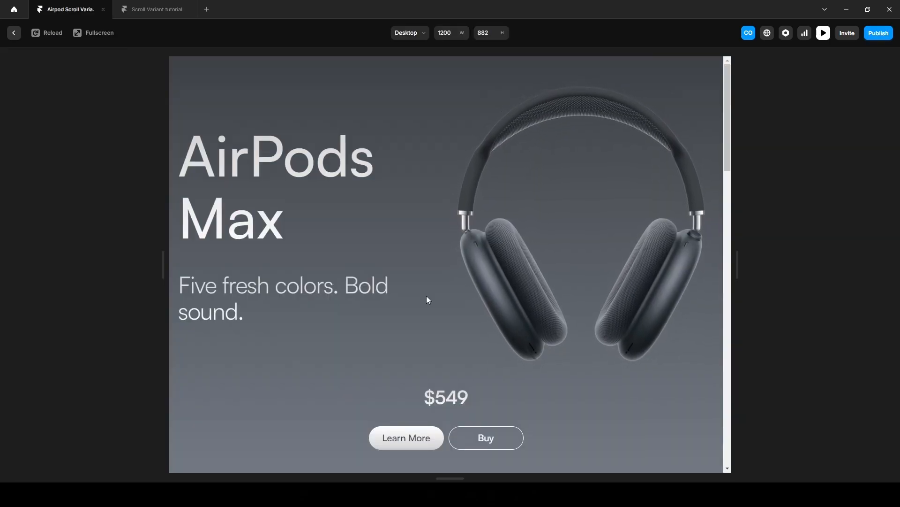
Examine how the hero section changes with scrolling in the finished Airpod Scroll Variant preview
{"action": "scroll", "coordinate": [427, 297], "scroll_direction": "down", "scroll_amount": 5}
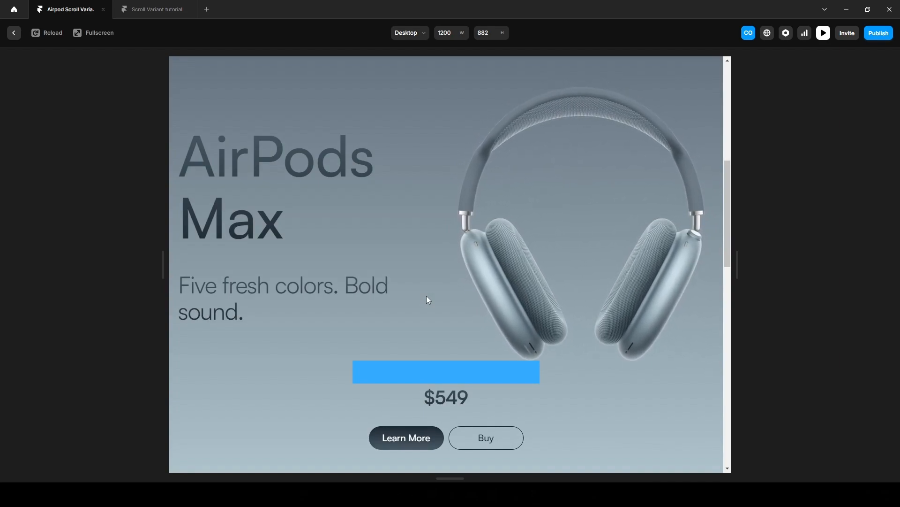
{"action": "scroll", "coordinate": [428, 299], "scroll_direction": "up", "scroll_amount": 5}
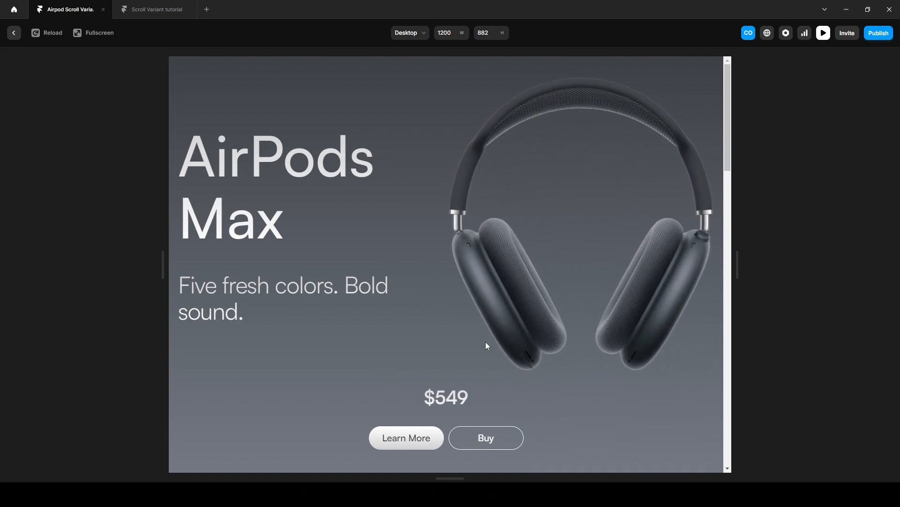
{"action": "scroll", "coordinate": [485, 343], "scroll_direction": "down", "scroll_amount": 5}
{"action": "scroll", "coordinate": [485, 343], "scroll_direction": "down", "scroll_amount": 5}
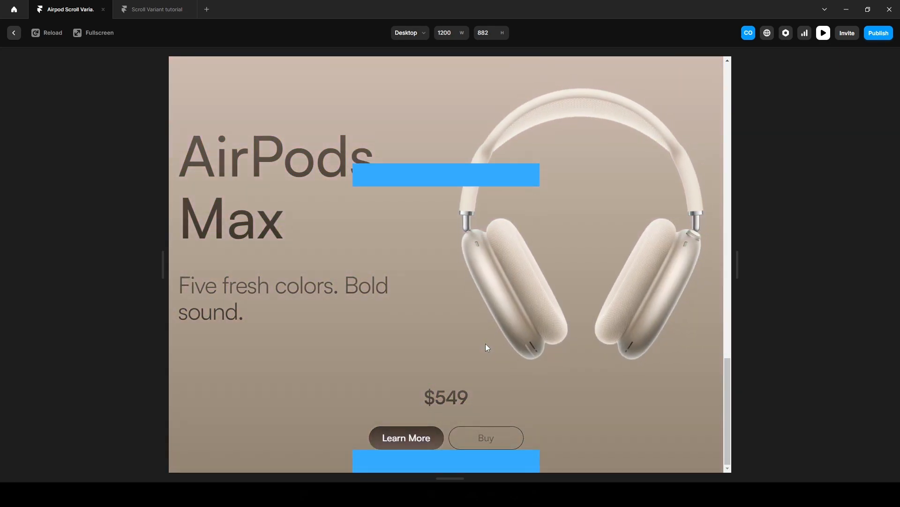
{"action": "scroll", "coordinate": [485, 347], "scroll_direction": "up", "scroll_amount": 5}
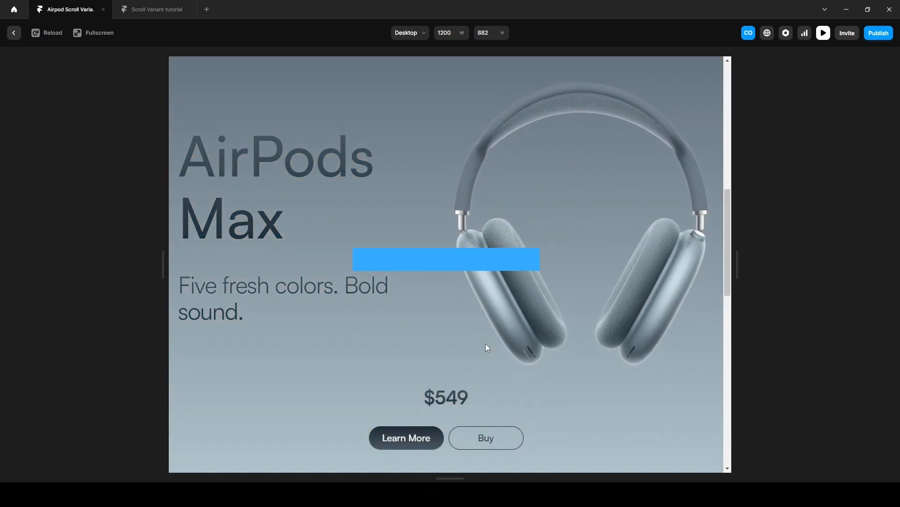
{"action": "scroll", "coordinate": [486, 343], "scroll_direction": "up", "scroll_amount": 5}
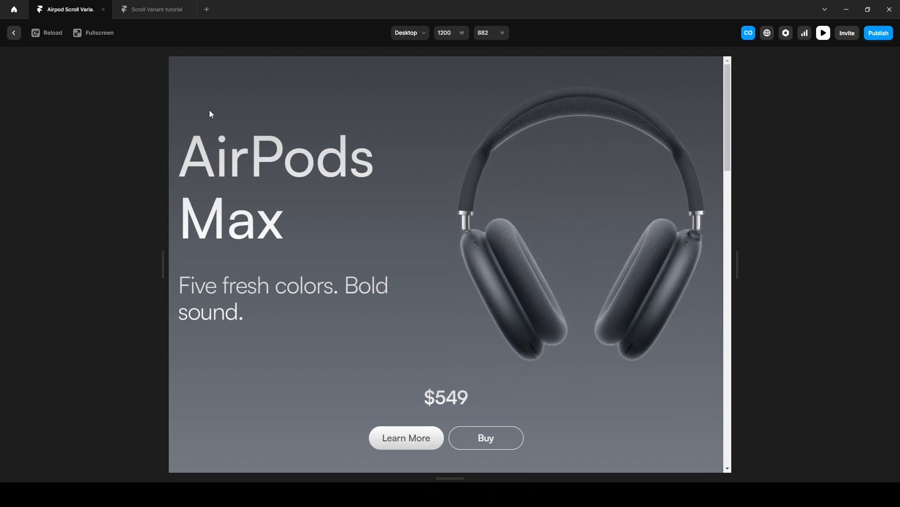
Return to the Home page of the Scroll Variant tutorial project and set the Desktop breakpoint's height to Fit Content
{"action": "left_click", "coordinate": [154, 10]}
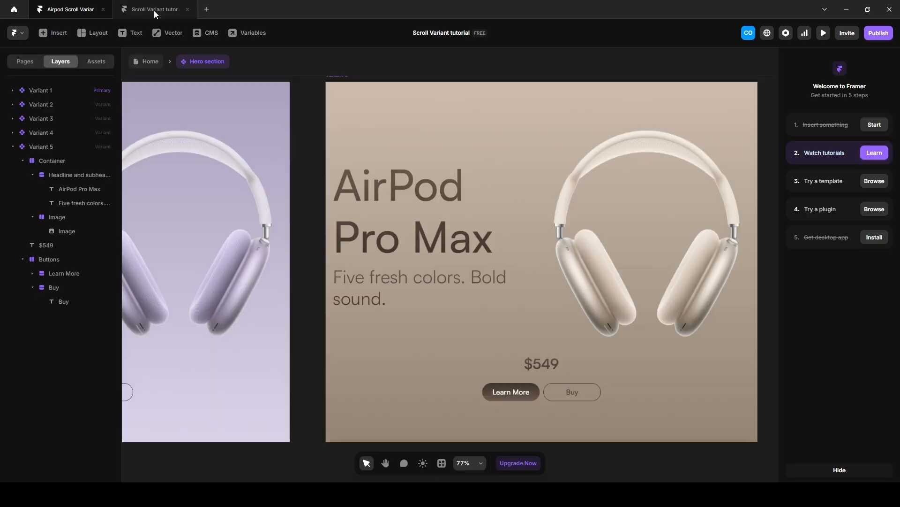
{"action": "left_click", "coordinate": [139, 61]}
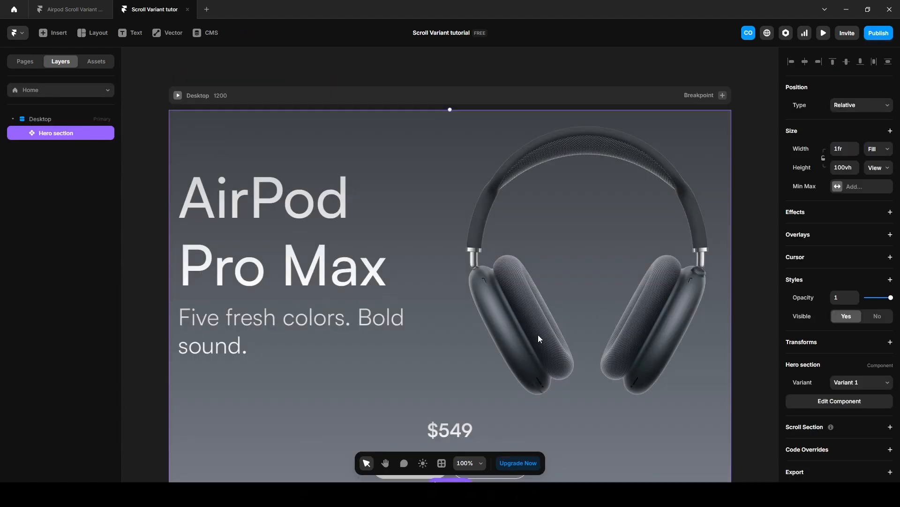
{"action": "scroll", "coordinate": [539, 334], "scroll_direction": "down", "scroll_amount": 5}
{"action": "left_click", "coordinate": [321, 387]}
{"action": "left_click", "coordinate": [373, 156]}
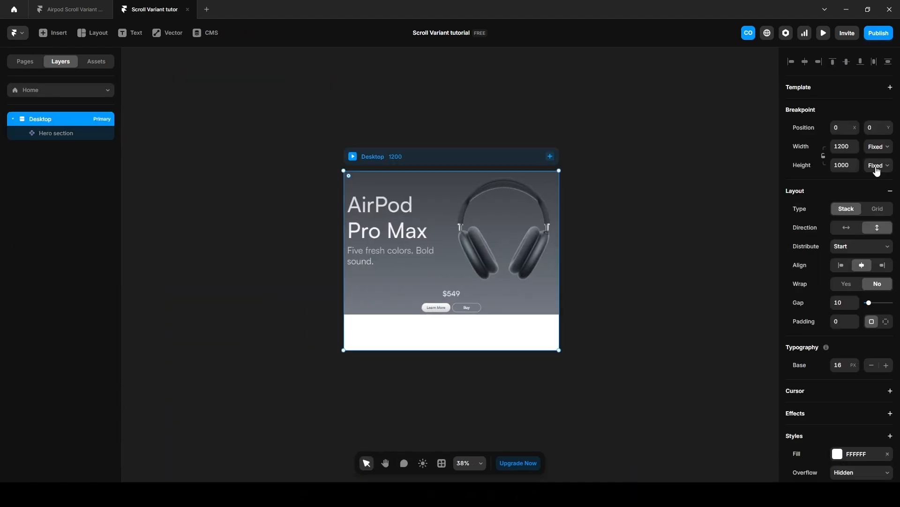
{"action": "left_click", "coordinate": [876, 166]}
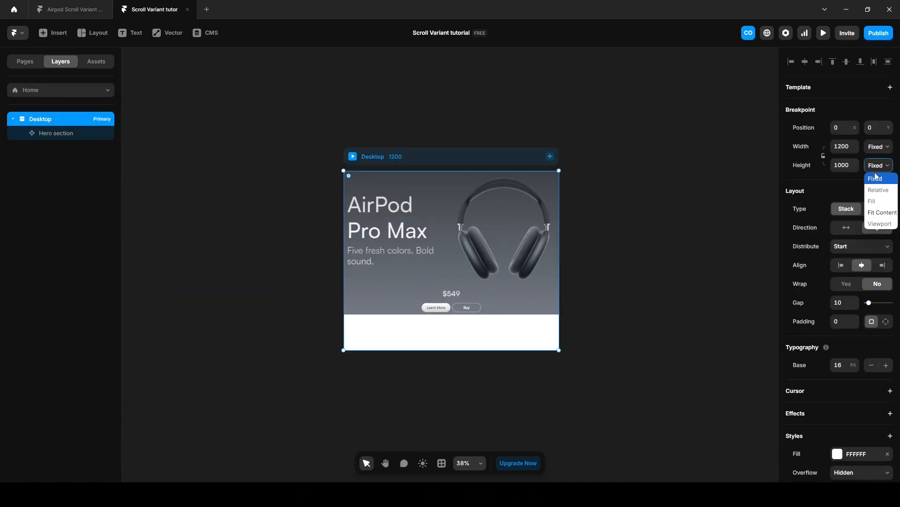
{"action": "left_click", "coordinate": [882, 213]}
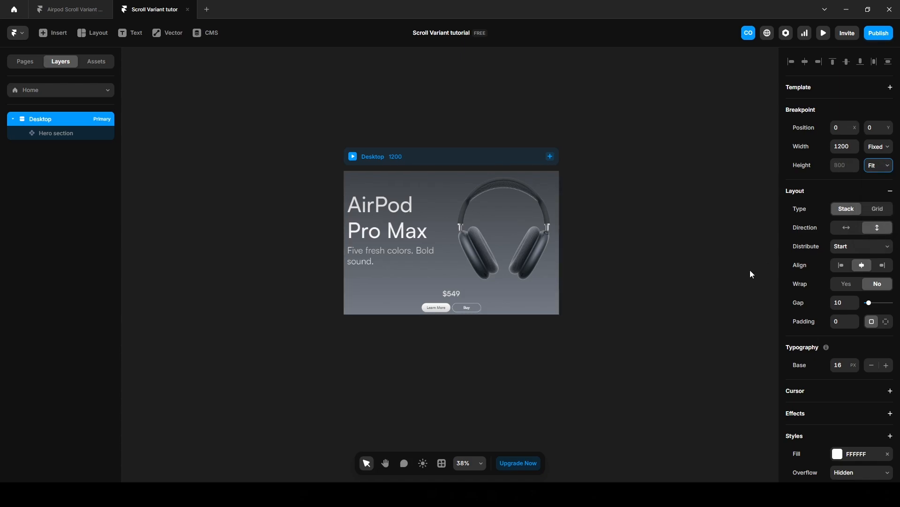
Draw a frame about 648 by 175 below the hero section and rename it Spacer
{"action": "left_click", "coordinate": [433, 319]}
{"action": "key", "text": "f"}
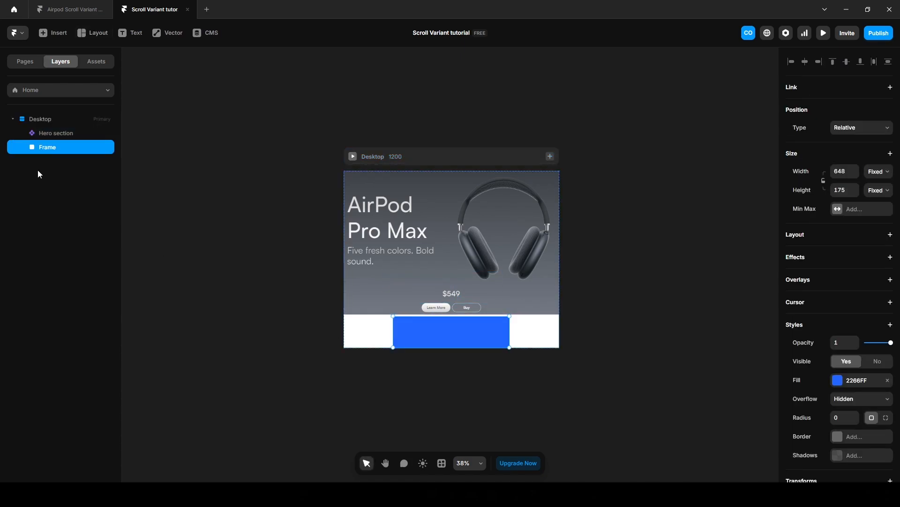
{"action": "double_click", "coordinate": [45, 147]}
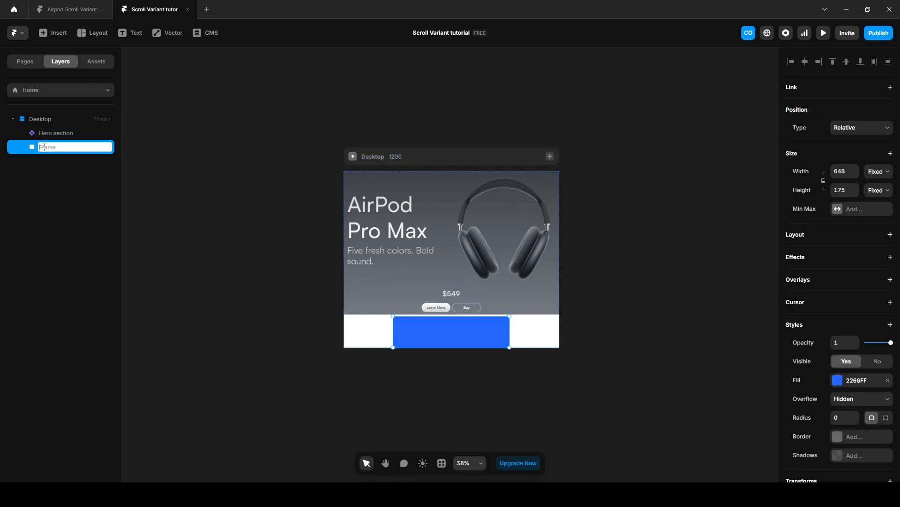
{"action": "type", "text": "Spacer"}
{"action": "key", "text": "Return"}
Set the Spacer frame's width to Fill and its height to 600
{"action": "left_click", "coordinate": [878, 172]}
{"action": "left_click", "coordinate": [873, 202]}
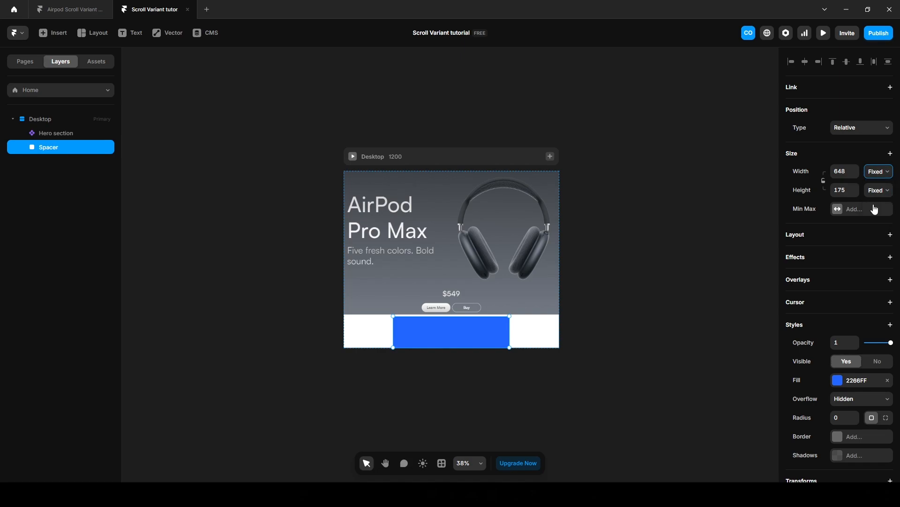
{"action": "left_click", "coordinate": [839, 188]}
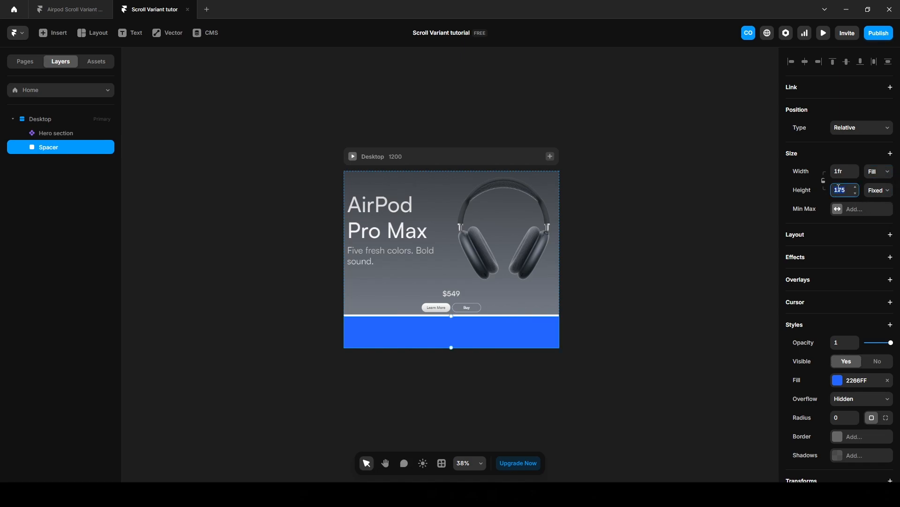
{"action": "type", "text": "600"}
{"action": "key", "text": "Return"}
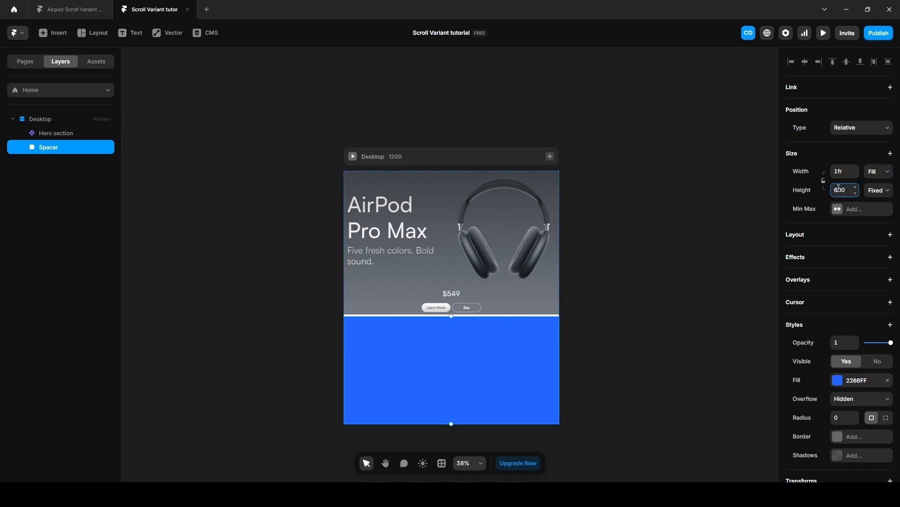
Give the Spacer a stack layout, draw a frame about 337 by 44 inside it and rename that frame 1
{"action": "left_click", "coordinate": [796, 237]}
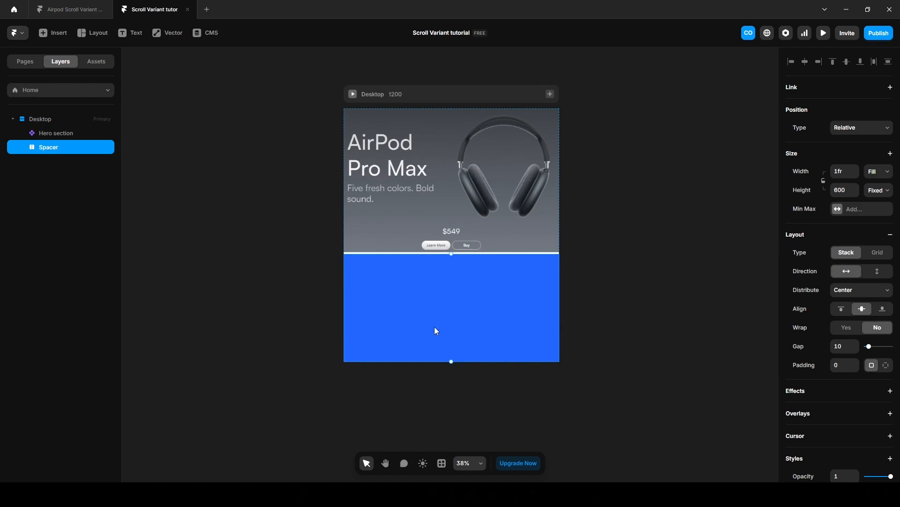
{"action": "key", "text": "f"}
{"action": "left_click_drag", "start_coordinate": [421, 304], "coordinate": [483, 312]}
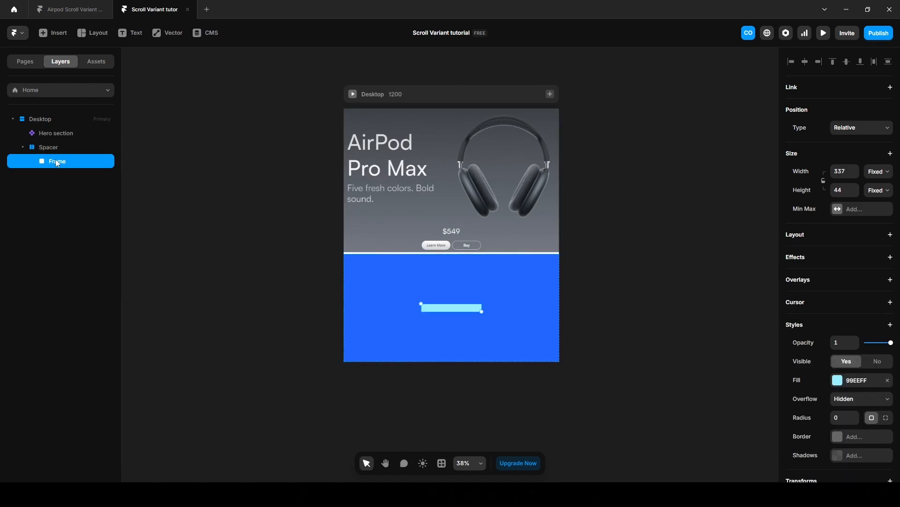
{"action": "double_click", "coordinate": [57, 161]}
{"action": "type", "text": "1"}
Align the Spacer's content to its bottom edge and duplicate the Spacer three times
{"action": "left_click", "coordinate": [71, 153]}
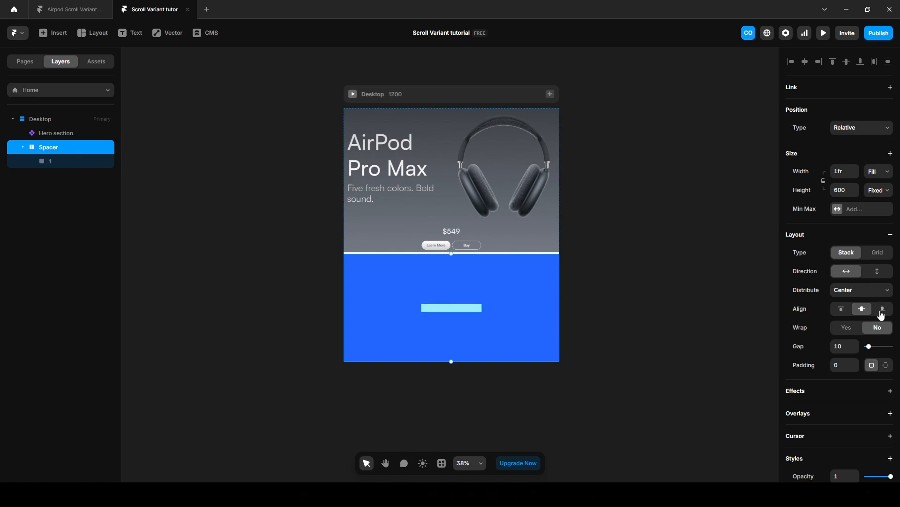
{"action": "left_click", "coordinate": [882, 309]}
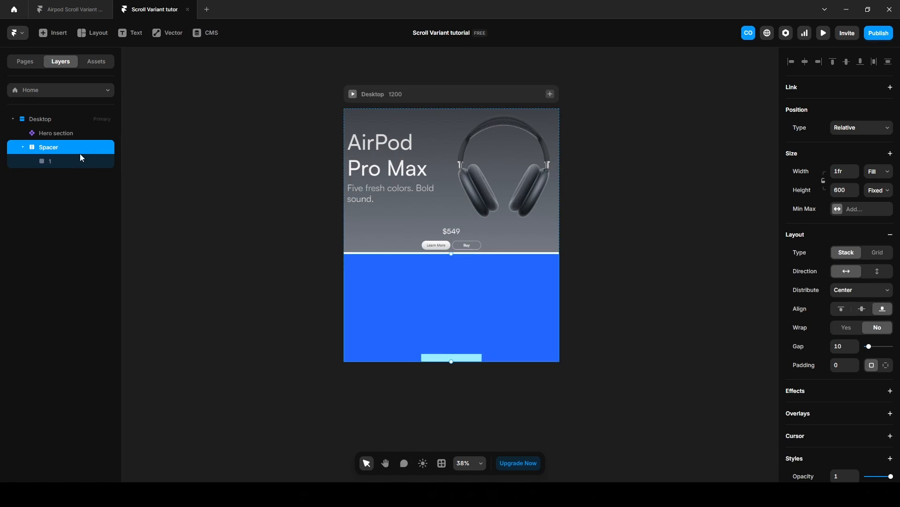
{"action": "key", "text": "ctrl+d"}
{"action": "key", "text": "ctrl+d"}
{"action": "key", "text": "ctrl+d"}
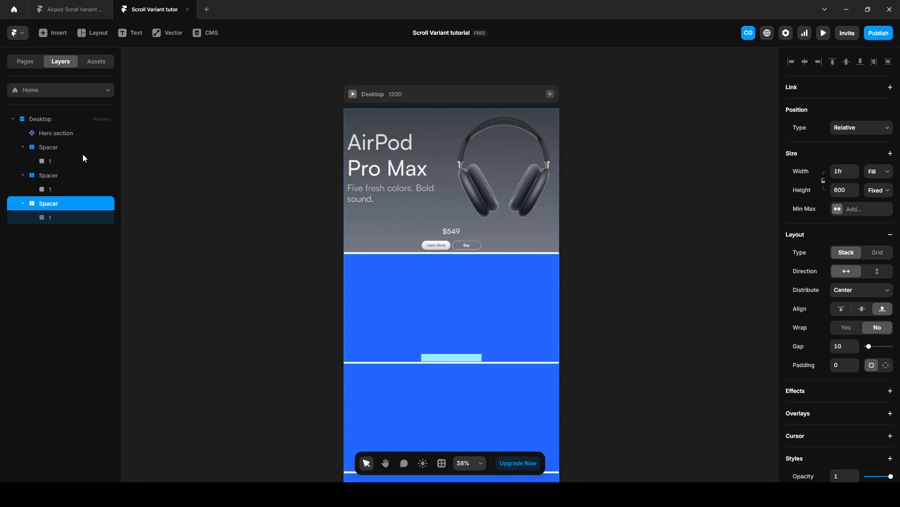
{"action": "scroll", "coordinate": [228, 331], "scroll_direction": "down", "scroll_amount": 3}
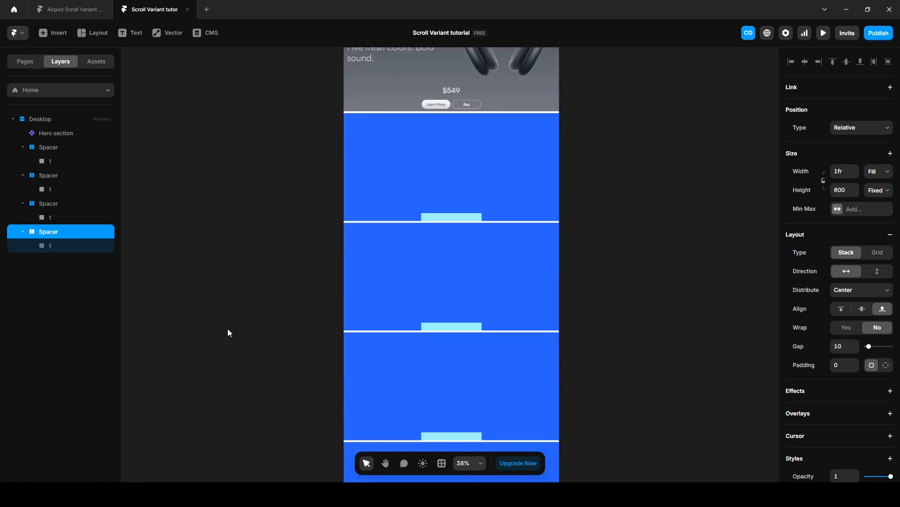
Rename the inner frames of the three duplicated spacers as 2, 3 and 4
{"action": "double_click", "coordinate": [55, 189]}
{"action": "type", "text": "2"}
{"action": "key", "text": "Return"}
{"action": "double_click", "coordinate": [55, 217]}
{"action": "type", "text": "3"}
{"action": "key", "text": "Return"}
{"action": "double_click", "coordinate": [55, 245]}
{"action": "type", "text": "4"}
{"action": "key", "text": "Return"}
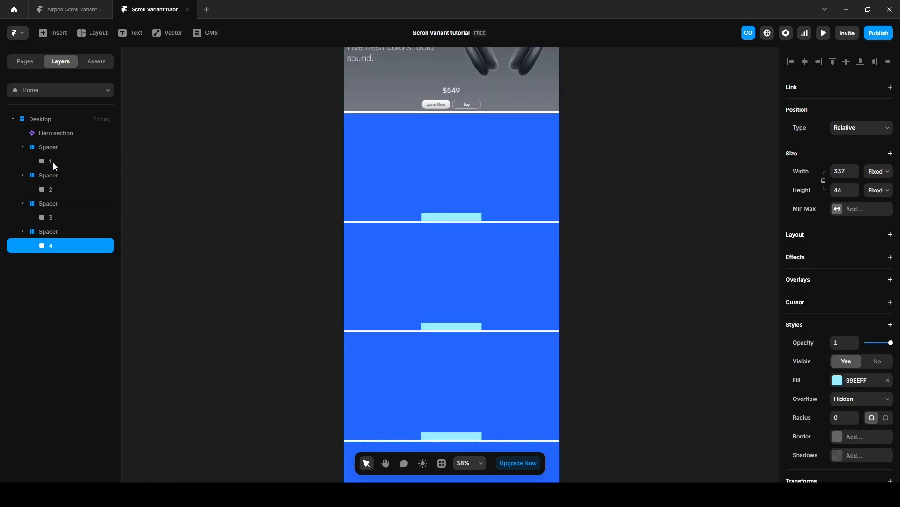
Add a scroll section named 1 to frame 1 and one named 2 to frame 2
{"action": "left_click", "coordinate": [52, 163]}
{"action": "scroll", "coordinate": [823, 407], "scroll_direction": "down", "scroll_amount": 3}
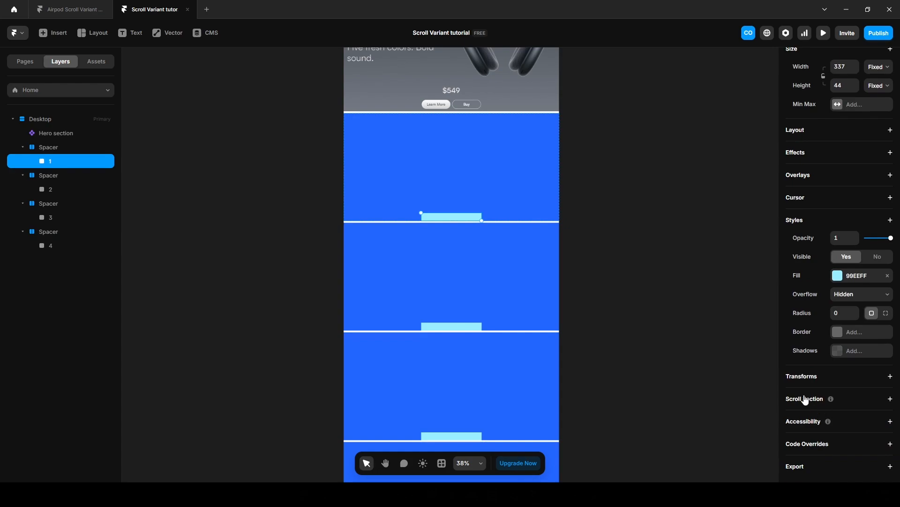
{"action": "left_click", "coordinate": [804, 399]}
{"action": "left_click", "coordinate": [842, 415]}
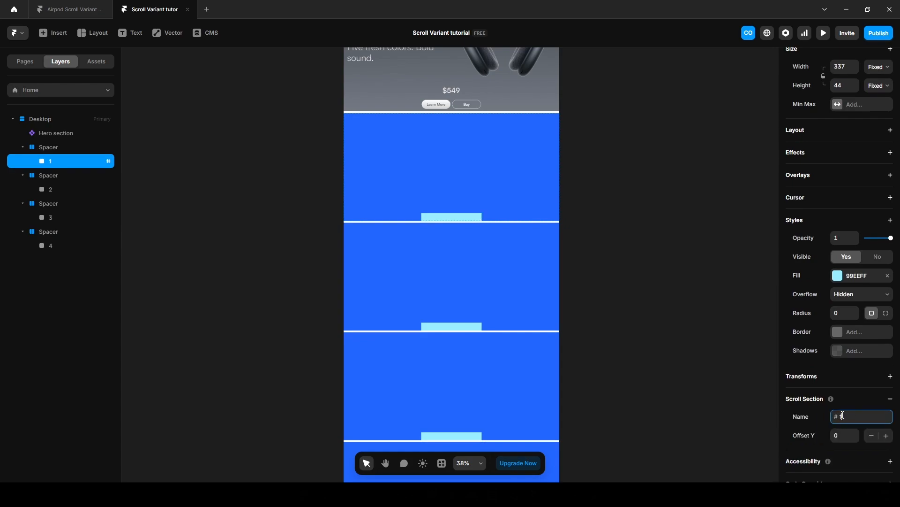
{"action": "left_click", "coordinate": [57, 191]}
{"action": "scroll", "coordinate": [840, 366], "scroll_direction": "down", "scroll_amount": 3}
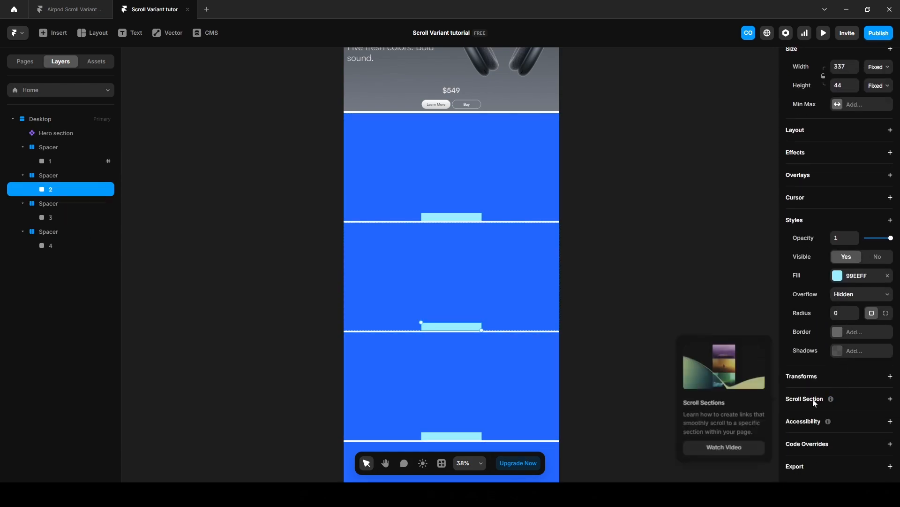
{"action": "left_click", "coordinate": [841, 377]}
{"action": "type", "text": "2"}
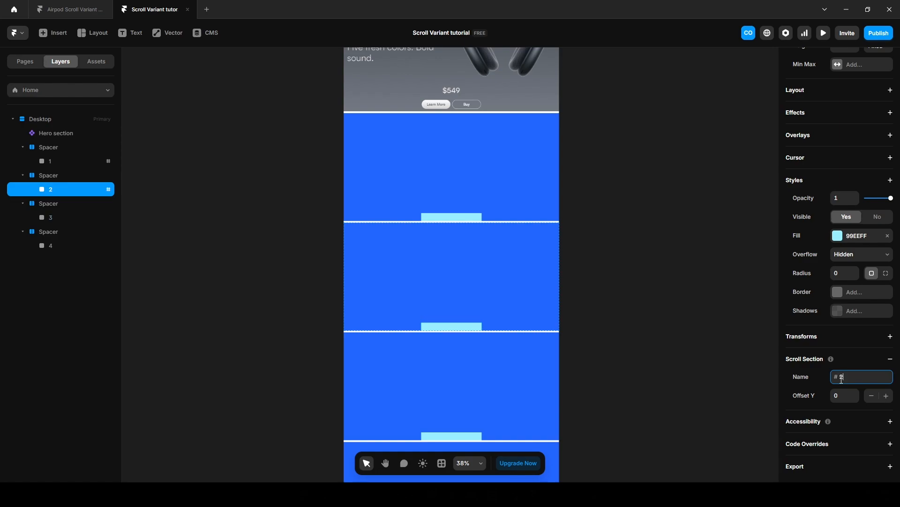
Add a named scroll section to each of frames 3 and 4
{"action": "left_click", "coordinate": [57, 217]}
{"action": "scroll", "coordinate": [845, 437], "scroll_direction": "down", "scroll_amount": 2}
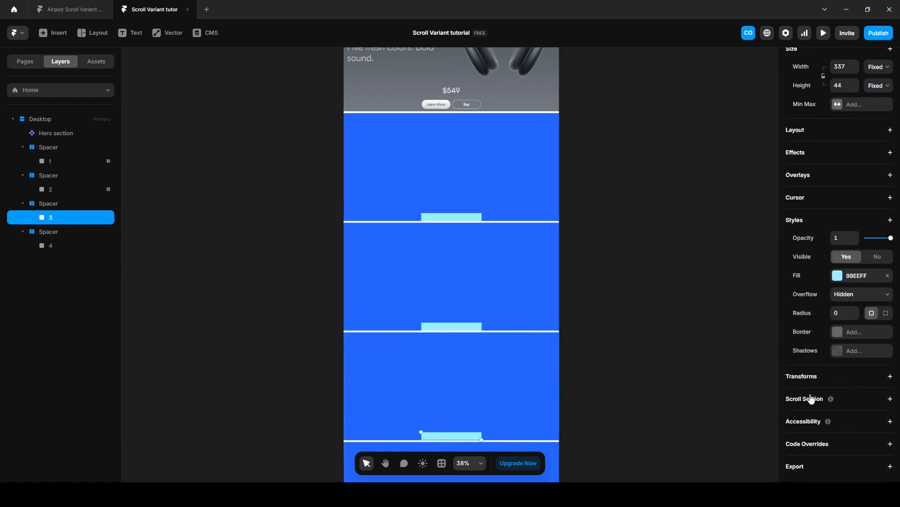
{"action": "left_click", "coordinate": [810, 399]}
{"action": "left_click", "coordinate": [851, 417]}
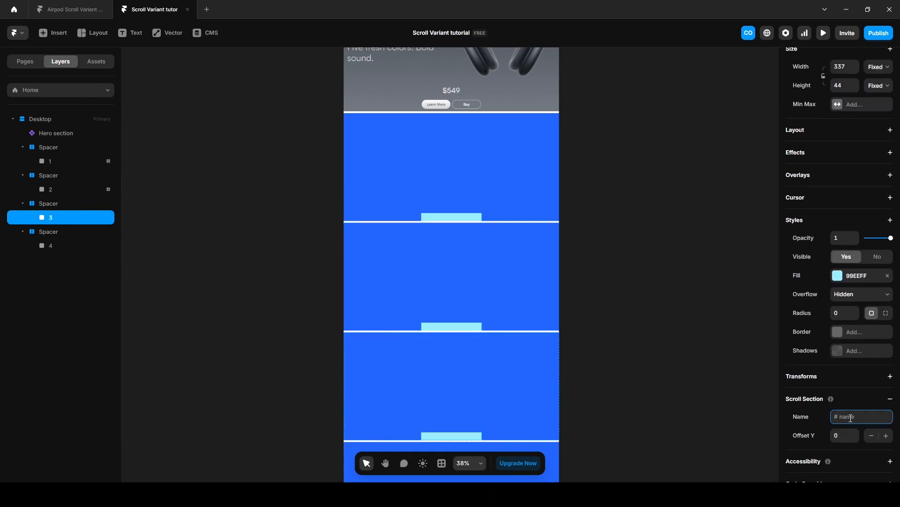
{"action": "left_click", "coordinate": [53, 246]}
{"action": "scroll", "coordinate": [814, 397], "scroll_direction": "down", "scroll_amount": 2}
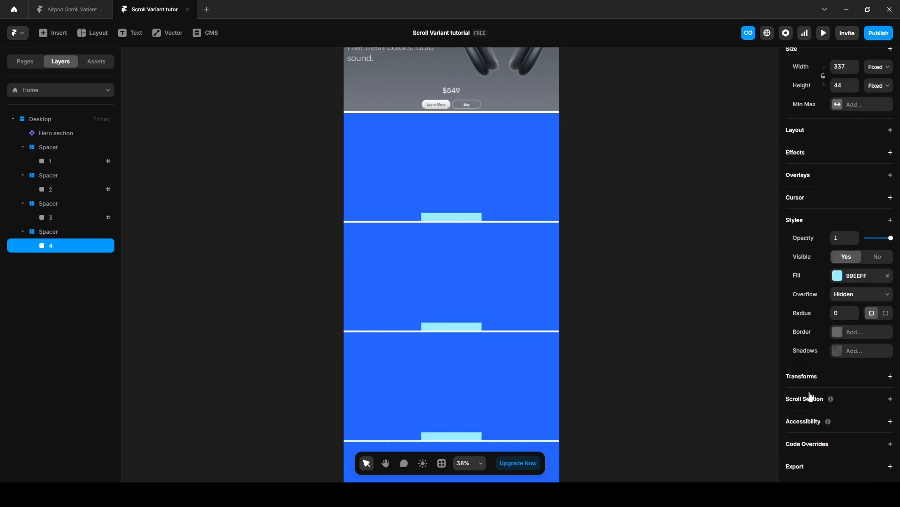
{"action": "left_click", "coordinate": [810, 399]}
{"action": "left_click", "coordinate": [856, 417]}
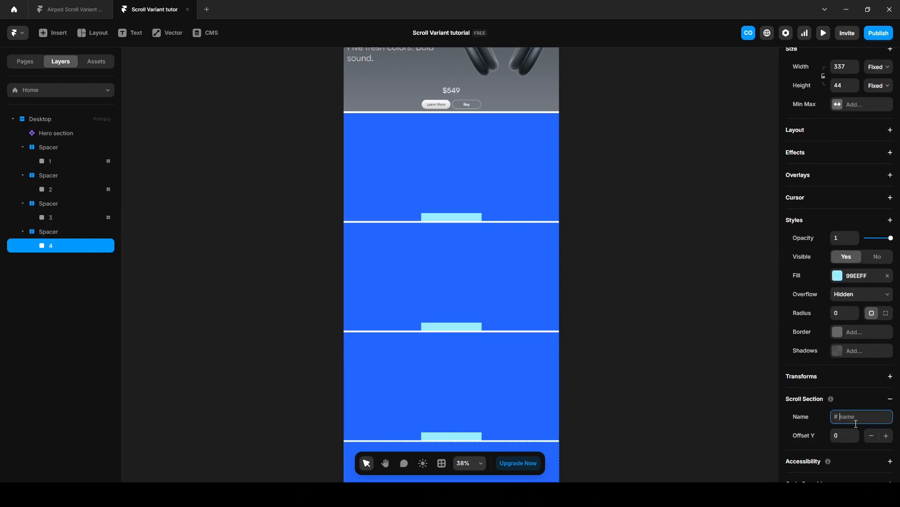
{"action": "left_click", "coordinate": [723, 374]}
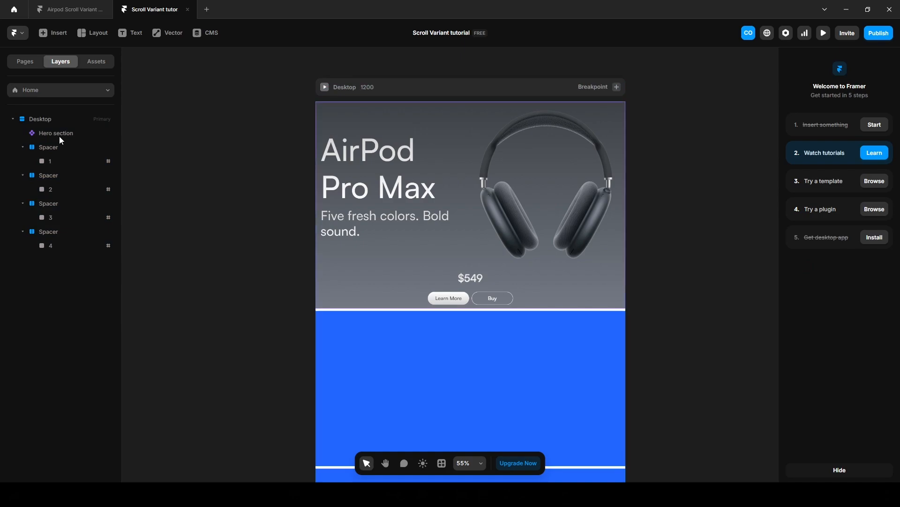
Add a Scroll Variant effect to the Hero section on the Home page
{"action": "left_click", "coordinate": [59, 136]}
{"action": "left_click", "coordinate": [818, 237]}
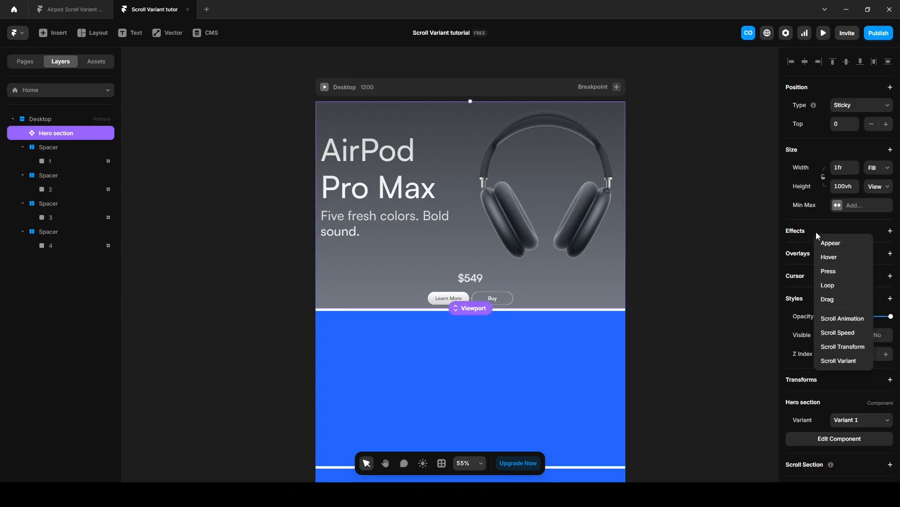
{"action": "left_click", "coordinate": [830, 361]}
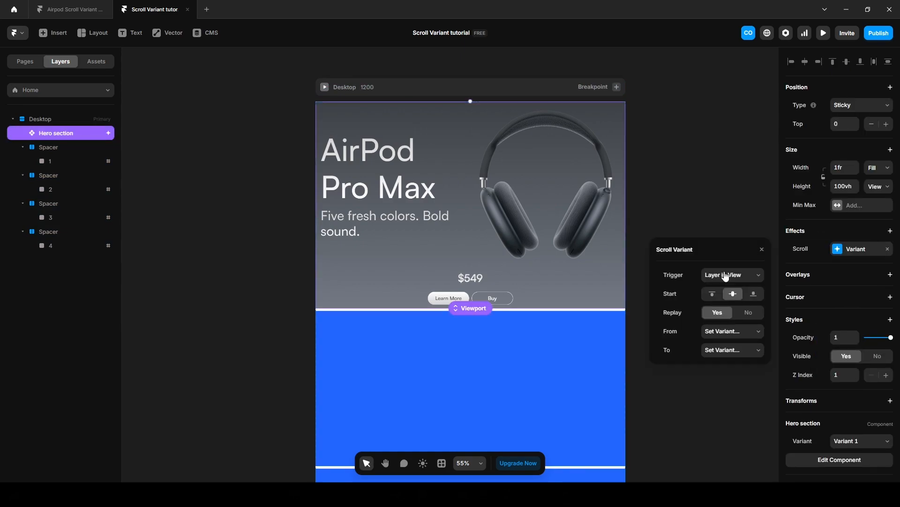
Set the Hero section's Scroll Variant trigger to Section in View with the viewport option at the bottom
{"action": "left_click", "coordinate": [725, 276]}
{"action": "left_click", "coordinate": [748, 312]}
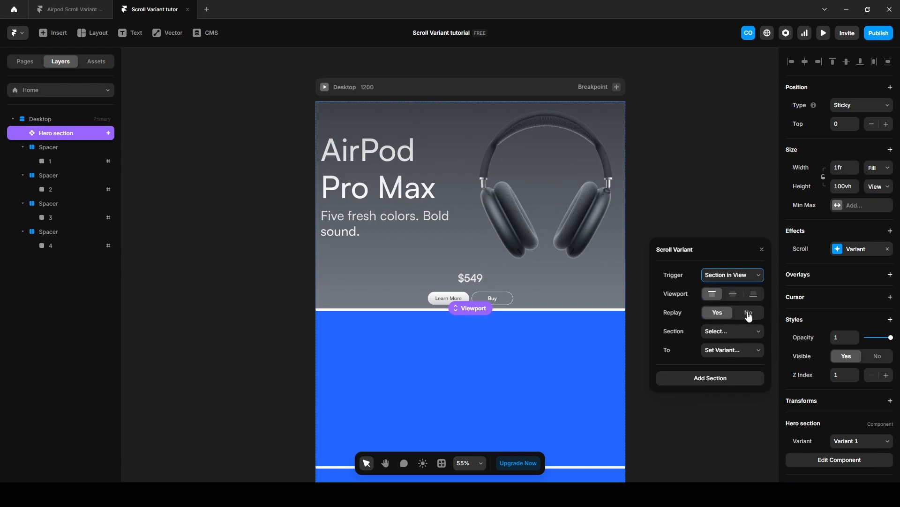
{"action": "left_click", "coordinate": [753, 294]}
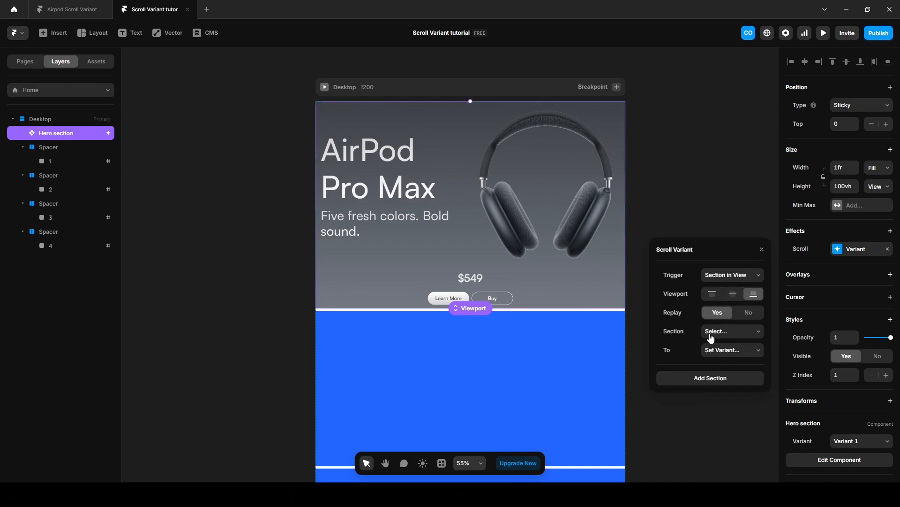
Make the Scroll Variant effect switch the Hero section to Variant 2 at section #1
{"action": "left_click", "coordinate": [713, 332]}
{"action": "left_click", "coordinate": [714, 355]}
{"action": "left_click", "coordinate": [717, 358]}
{"action": "left_click", "coordinate": [729, 387]}
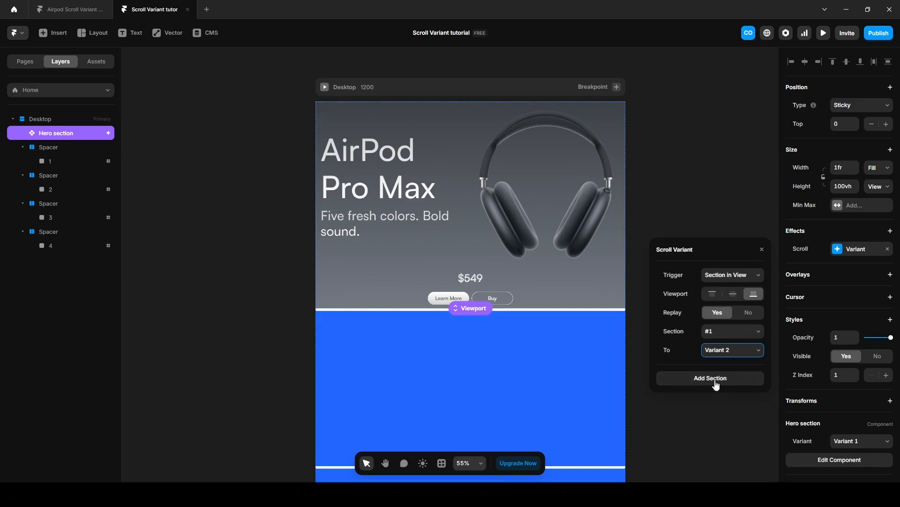
Add a second section entry to the Scroll Variant effect, mapping section #2 to Variant 3
{"action": "left_click", "coordinate": [716, 383]}
{"action": "left_click", "coordinate": [717, 379]}
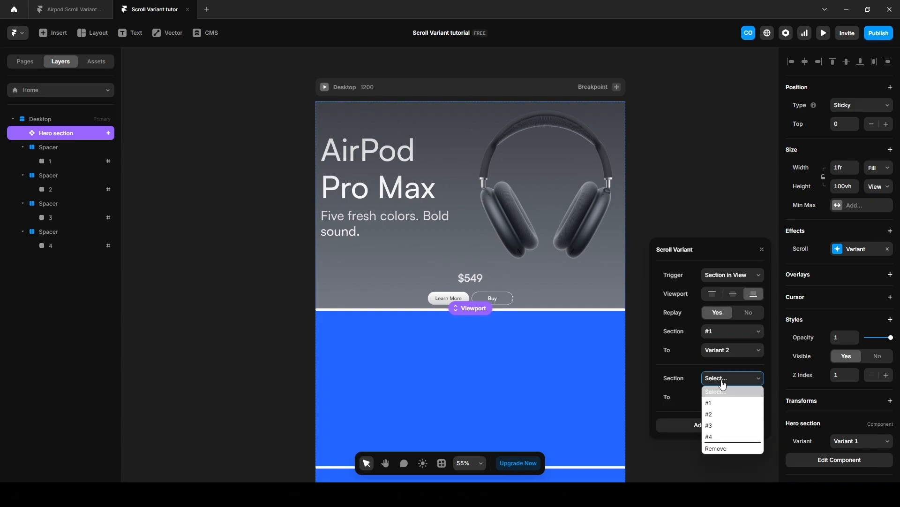
{"action": "left_click", "coordinate": [717, 415]}
{"action": "left_click", "coordinate": [724, 399]}
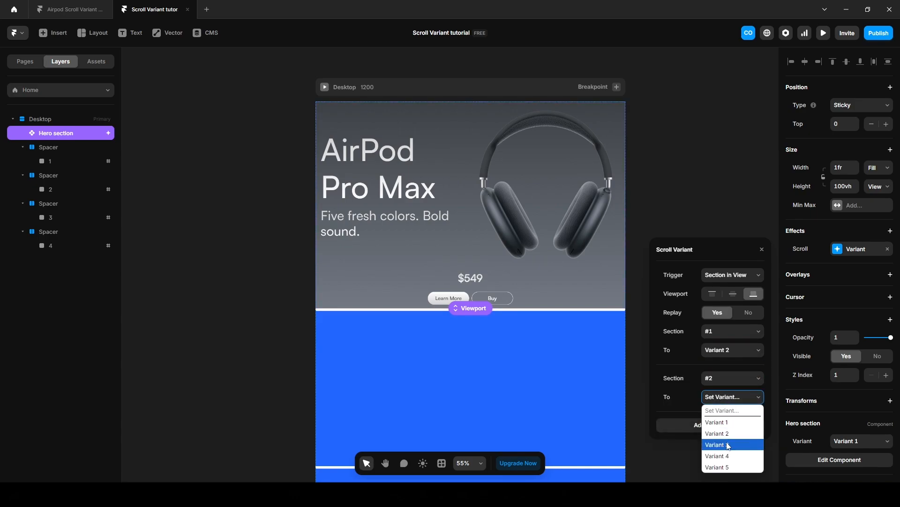
{"action": "left_click", "coordinate": [728, 446]}
Add a third section entry to the Scroll Variant effect, mapping section #3 to Variant 4
{"action": "left_click", "coordinate": [720, 427]}
{"action": "left_click", "coordinate": [718, 417]}
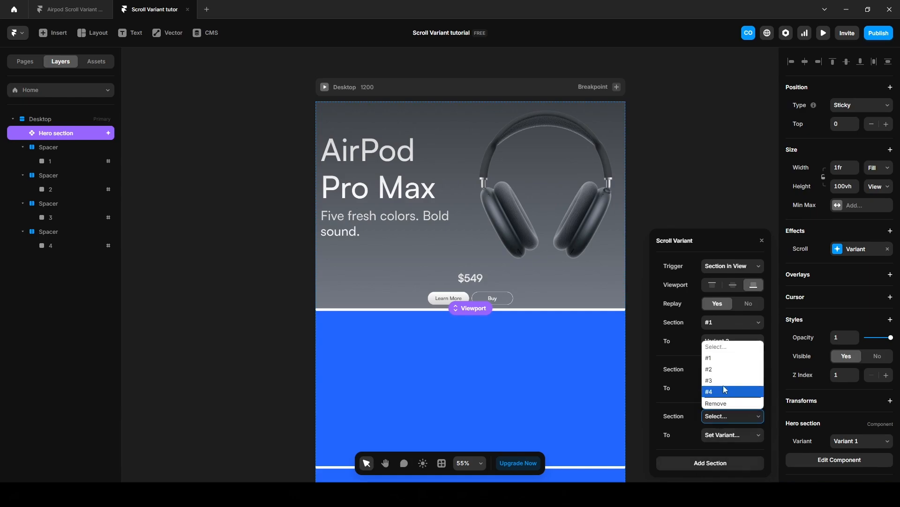
{"action": "left_click", "coordinate": [718, 391]}
{"action": "left_click", "coordinate": [712, 436]}
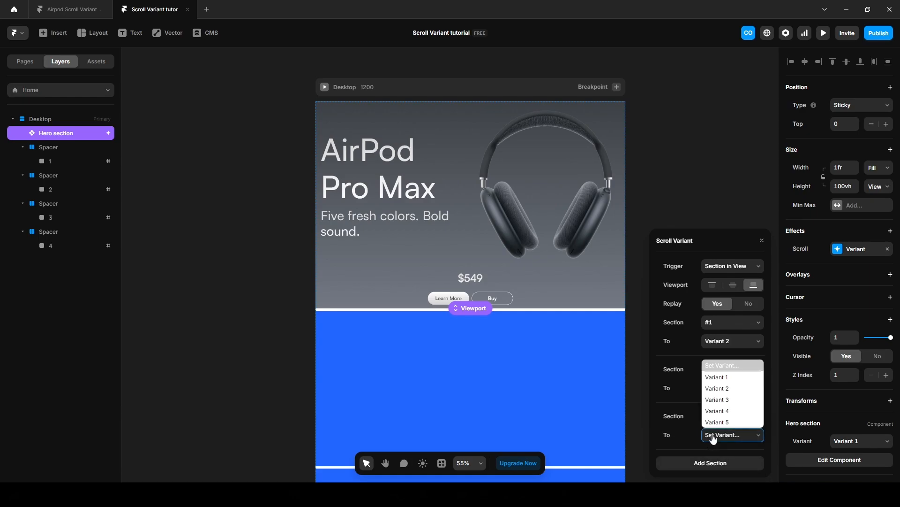
{"action": "left_click", "coordinate": [722, 411]}
Add a fourth section entry mapping section #4 to Variant 5 and close the Scroll Variant settings
{"action": "left_click", "coordinate": [709, 465]}
{"action": "left_click", "coordinate": [709, 420]}
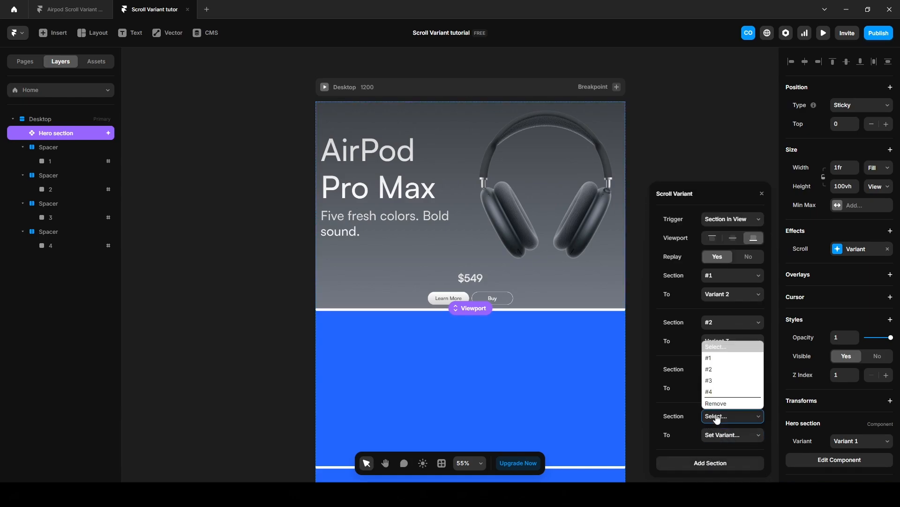
{"action": "left_click", "coordinate": [715, 409]}
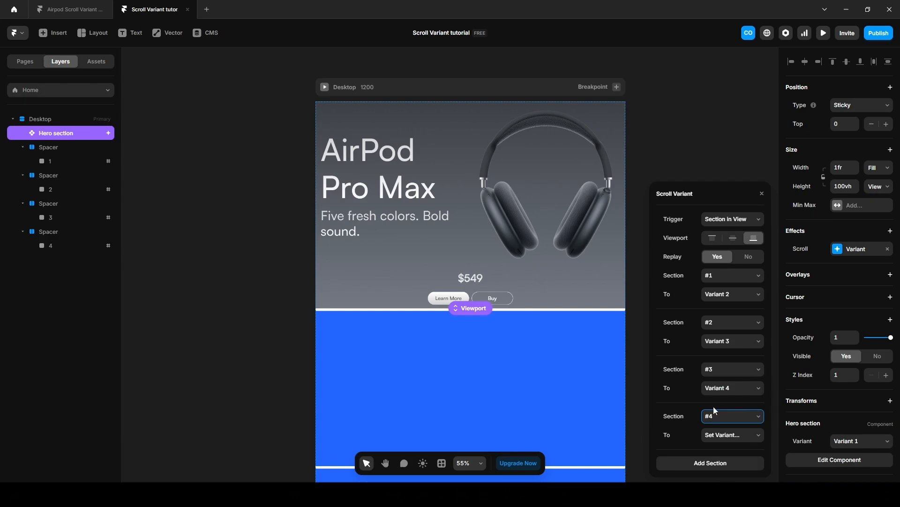
{"action": "left_click", "coordinate": [713, 440]}
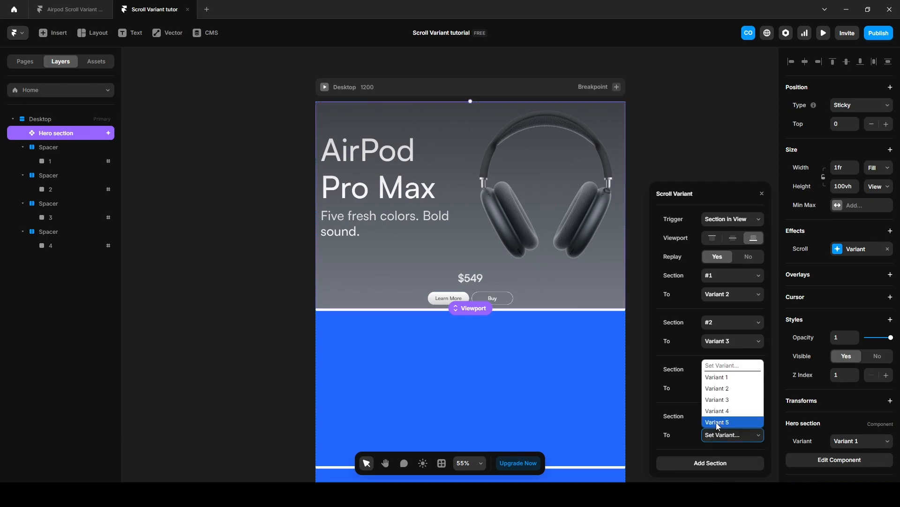
{"action": "left_click", "coordinate": [717, 423]}
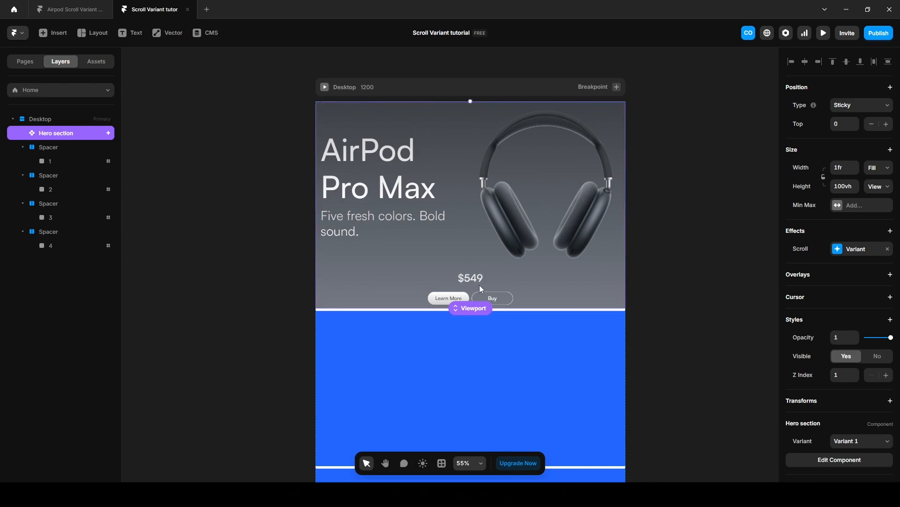
{"action": "left_click", "coordinate": [724, 193]}
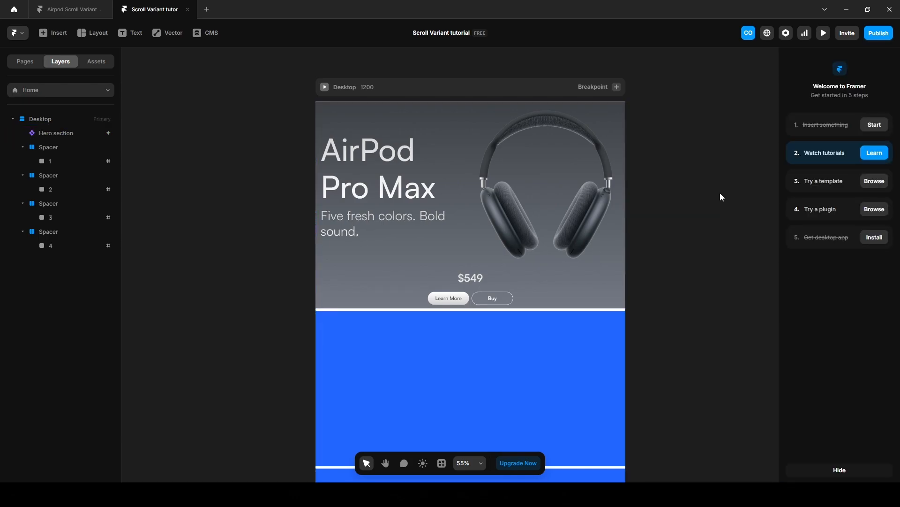
Preview the Home page, scroll down to check whether the hero stays sticky, and leave the preview
{"action": "left_click", "coordinate": [824, 33]}
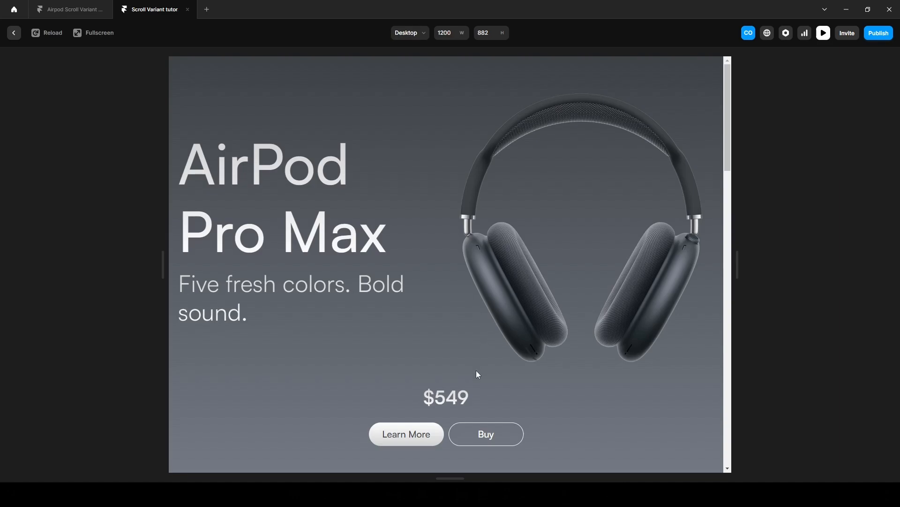
{"action": "scroll", "coordinate": [477, 372], "scroll_direction": "down", "scroll_amount": 10}
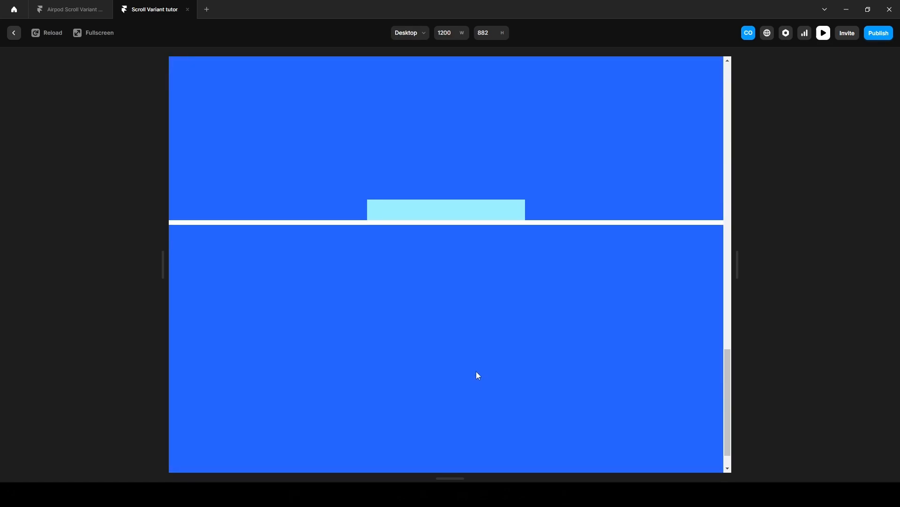
{"action": "left_click", "coordinate": [14, 37]}
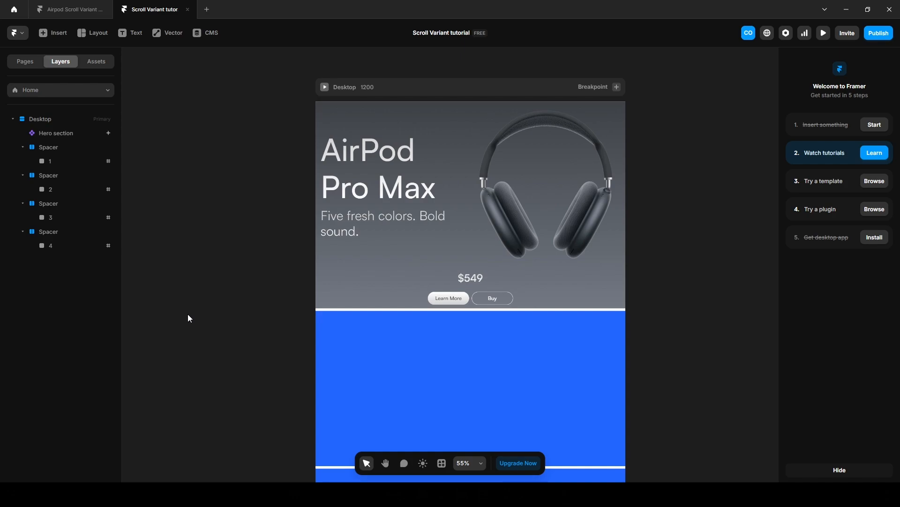
Set the Desktop breakpoint's overflow to Visible
{"action": "left_click", "coordinate": [47, 119]}
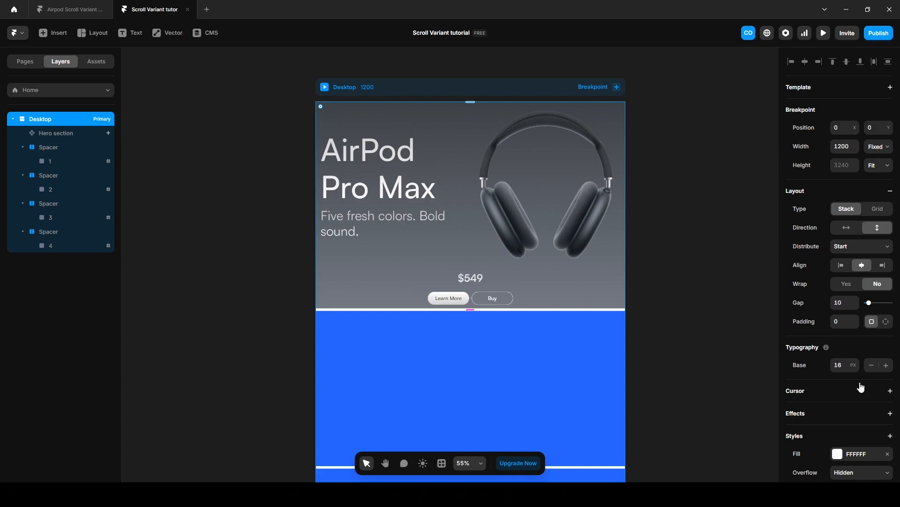
{"action": "left_click", "coordinate": [862, 470]}
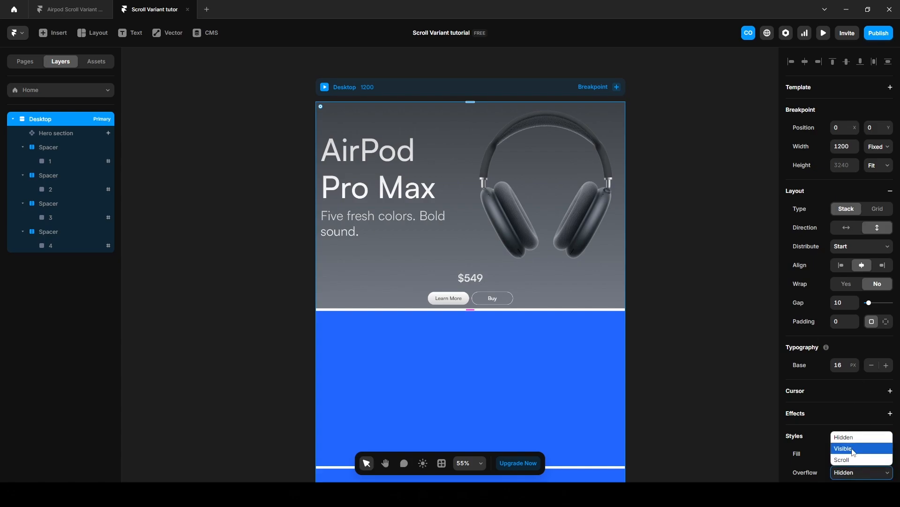
{"action": "left_click", "coordinate": [843, 448]}
{"action": "key", "text": "Escape"}
Preview the page and scroll down and back up to check the hero's color variant changes
{"action": "left_click", "coordinate": [823, 33]}
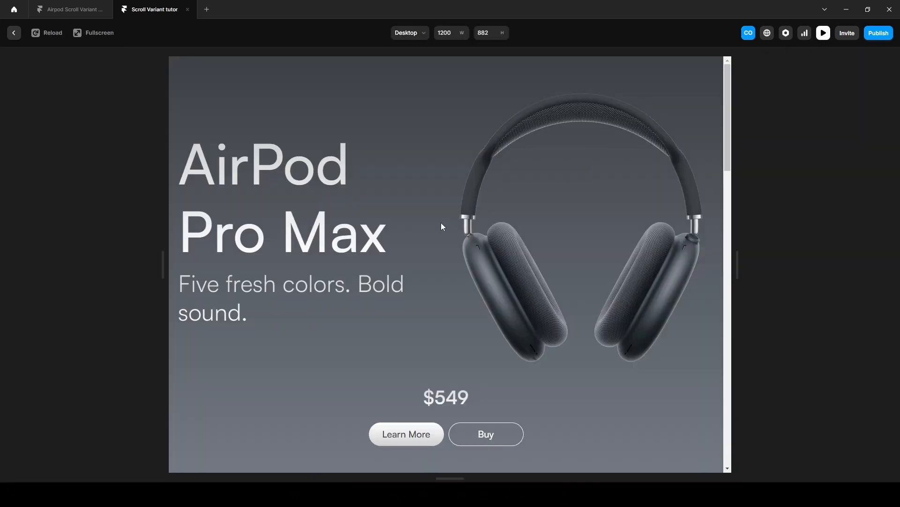
{"action": "scroll", "coordinate": [459, 387], "scroll_direction": "down", "scroll_amount": 5}
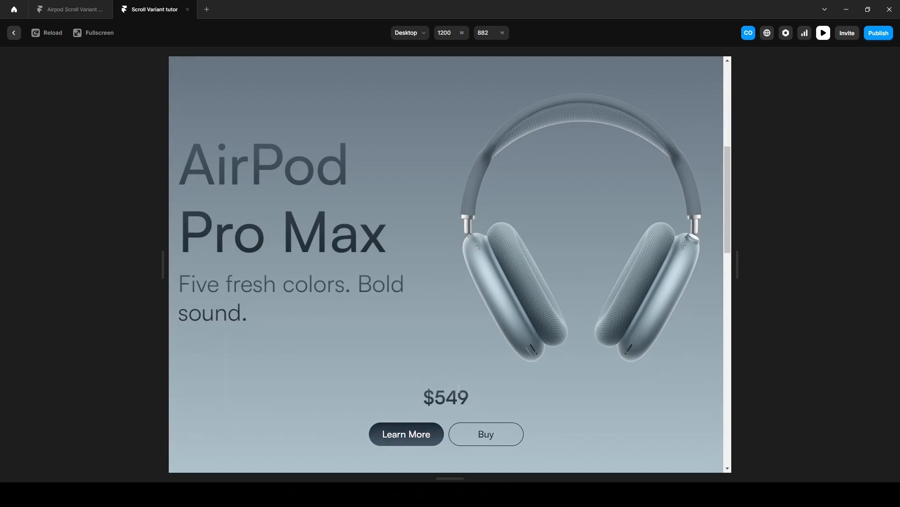
{"action": "scroll", "coordinate": [459, 388], "scroll_direction": "down", "scroll_amount": 4}
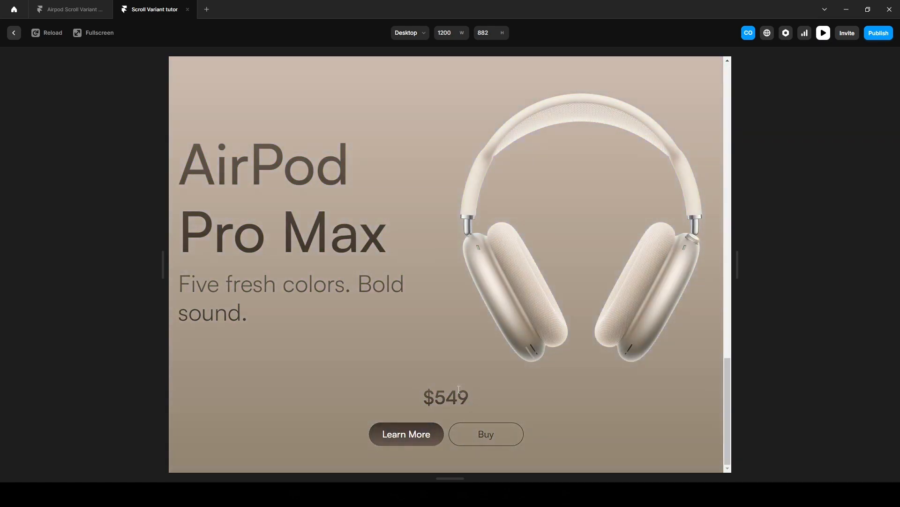
{"action": "scroll", "coordinate": [459, 389], "scroll_direction": "up", "scroll_amount": 8}
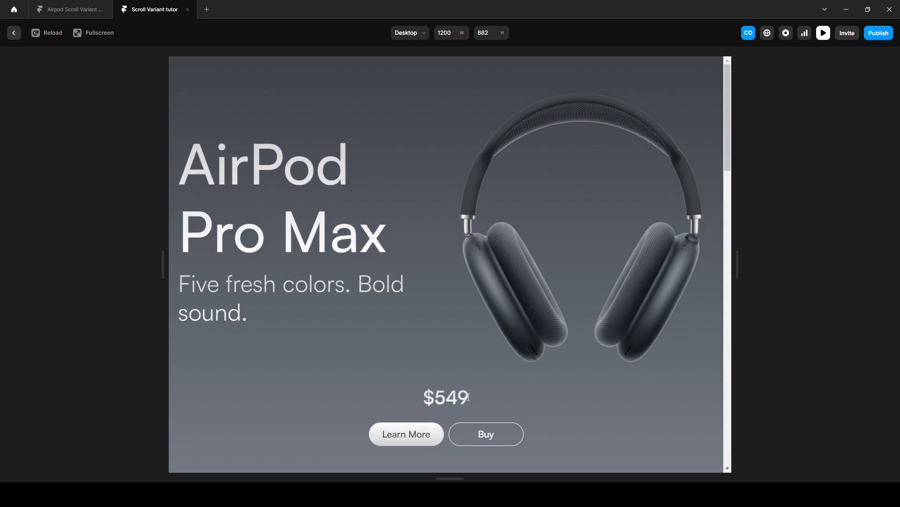
Preview the Airpod Scroll Variant Animation project for comparison, then return to the Scroll Variant tutorial canvas
{"action": "left_click", "coordinate": [84, 17]}
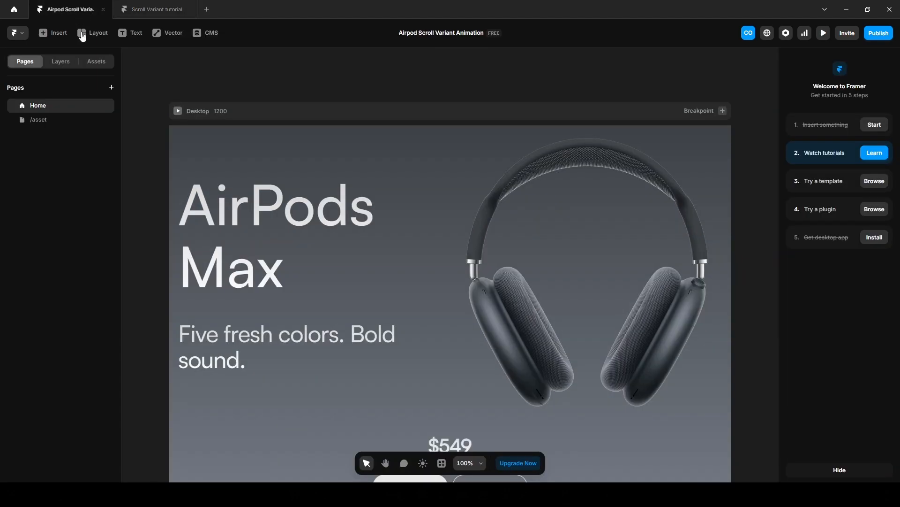
{"action": "left_click", "coordinate": [822, 34]}
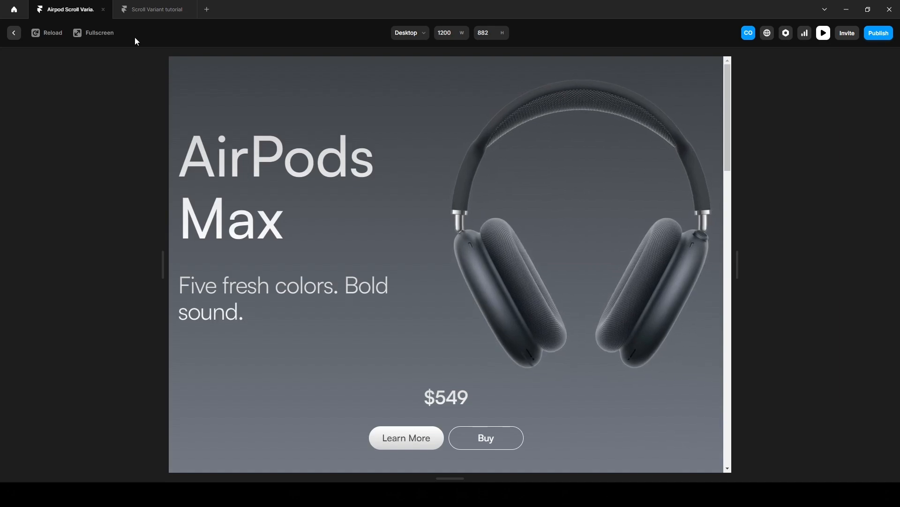
{"action": "left_click", "coordinate": [140, 10]}
{"action": "left_click", "coordinate": [15, 36]}
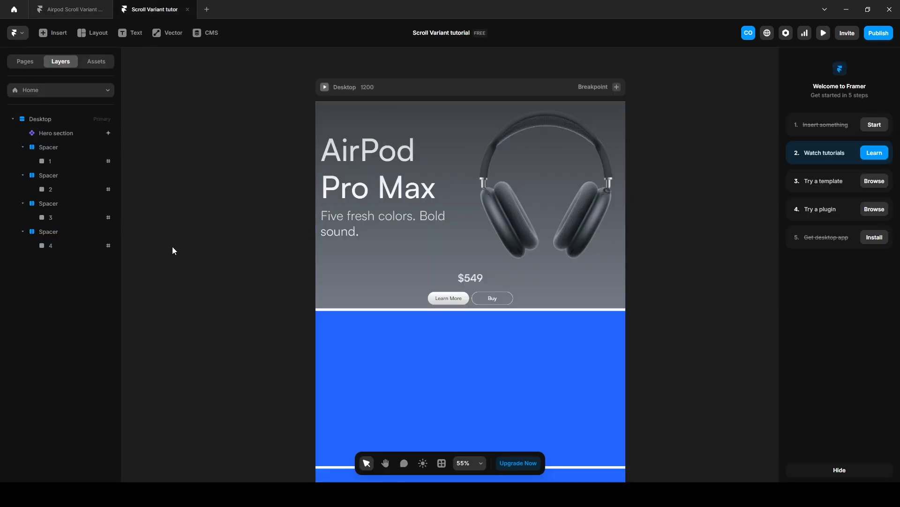
Add a Loop effect to the headphone image in the Hero section's Variant 1, with scale 1.1 and rotation 0
{"action": "double_click", "coordinate": [539, 193]}
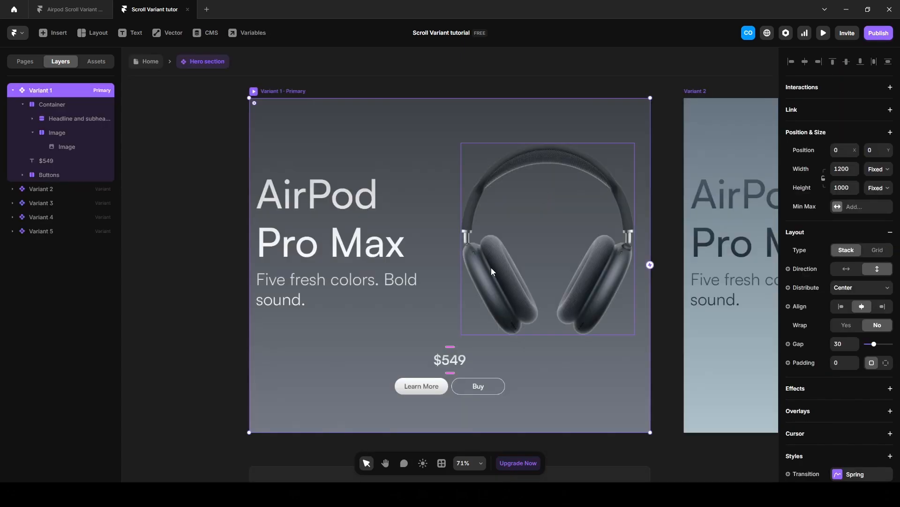
{"action": "left_click", "coordinate": [491, 267]}
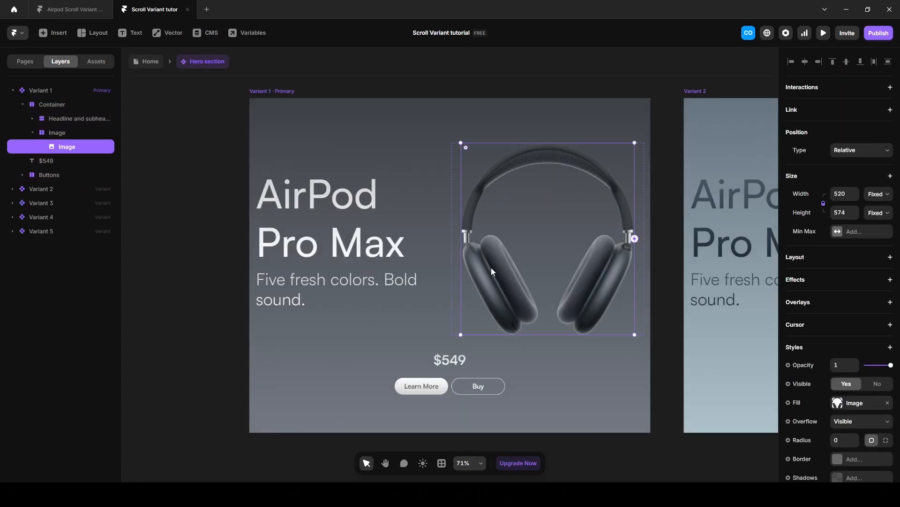
{"action": "left_click", "coordinate": [811, 283]}
{"action": "left_click", "coordinate": [823, 333]}
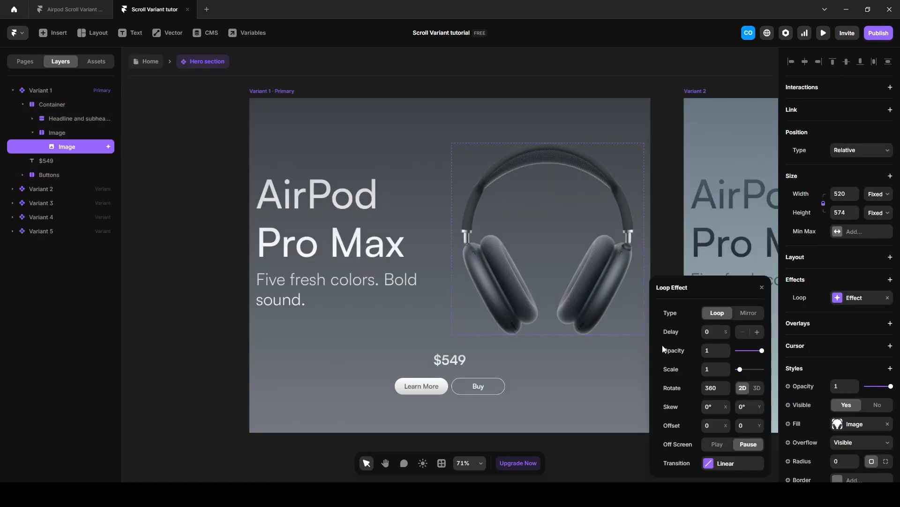
{"action": "type", "text": "1.1"}
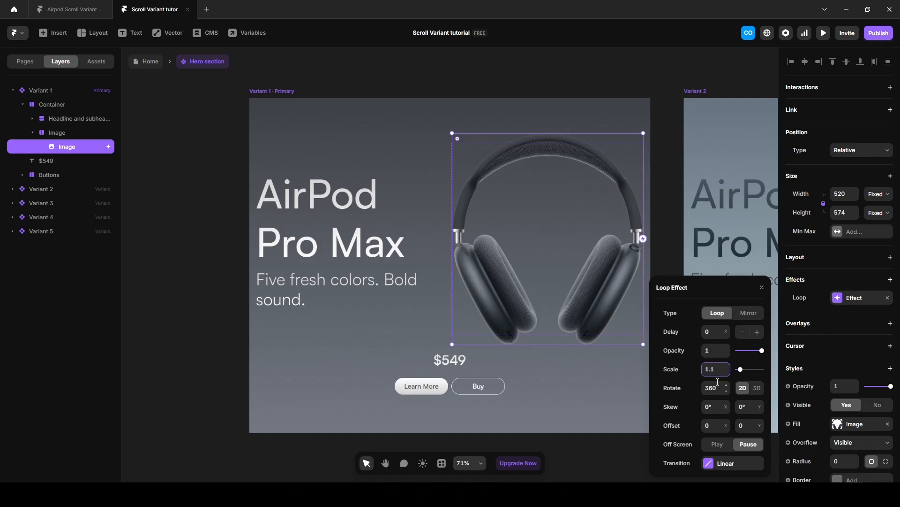
{"action": "left_click", "coordinate": [713, 390]}
{"action": "left_click", "coordinate": [207, 215]}
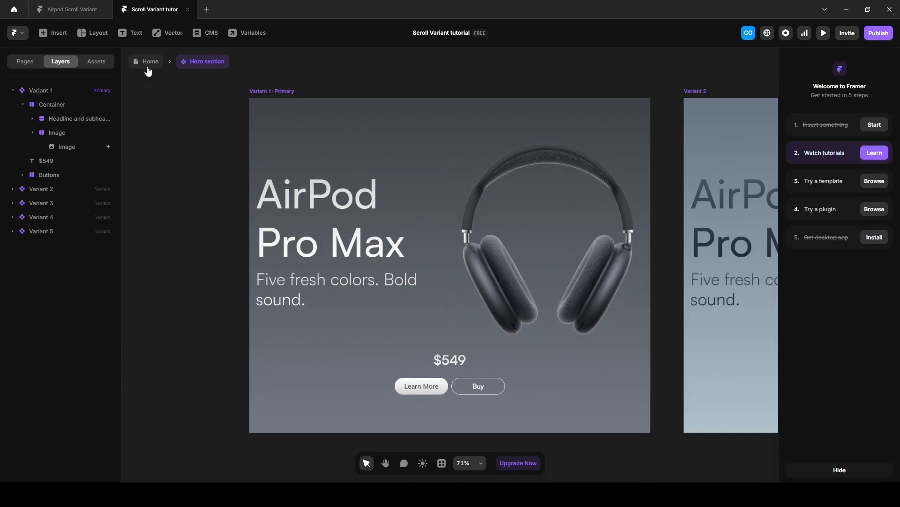
Return to the Home page and preview the headphone image's loop animation, then leave the preview
{"action": "left_click", "coordinate": [148, 63]}
{"action": "left_click", "coordinate": [825, 33]}
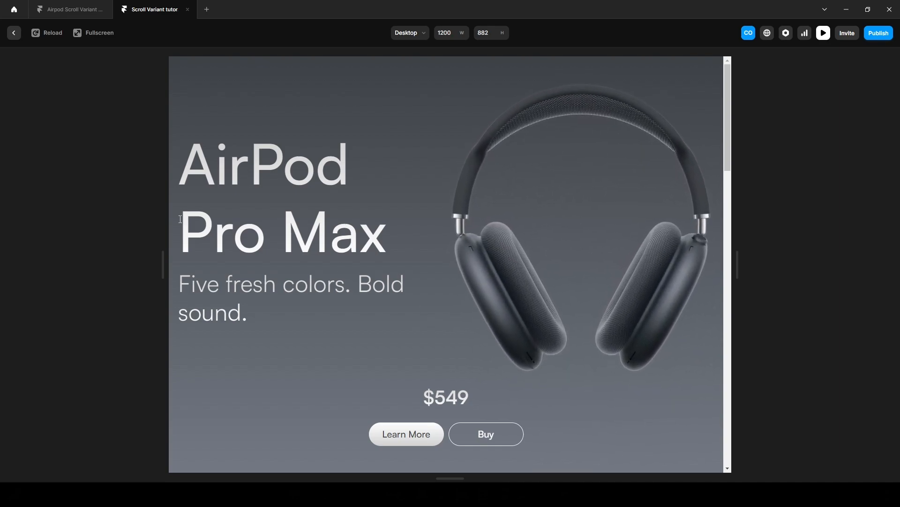
{"action": "left_click", "coordinate": [13, 33]}
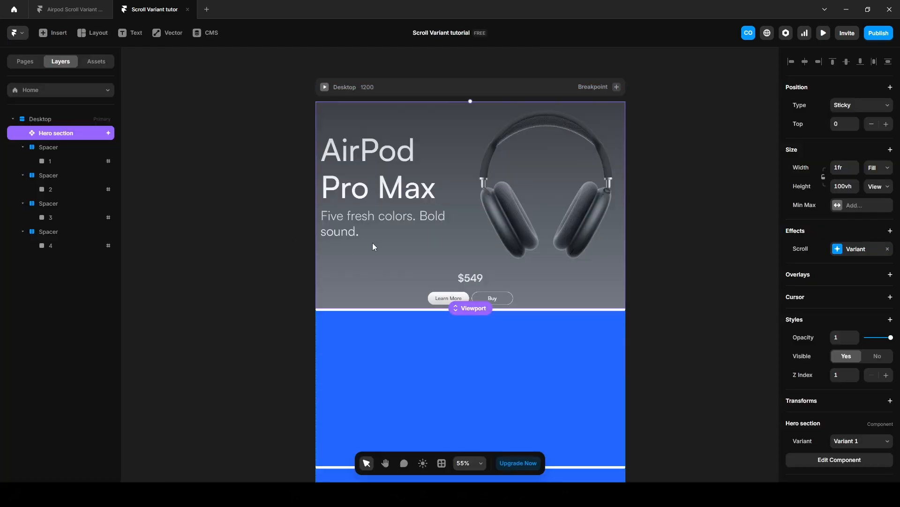
Change the loop effect on Variant 1's headphone image to Mirror type with a 2.5 s linear transition
{"action": "double_click", "coordinate": [550, 202]}
{"action": "left_click", "coordinate": [554, 299]}
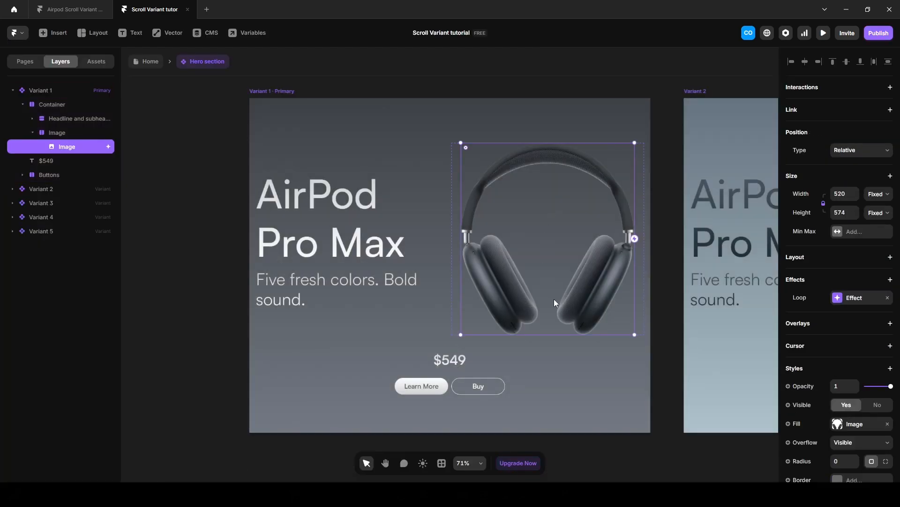
{"action": "left_click", "coordinate": [842, 297]}
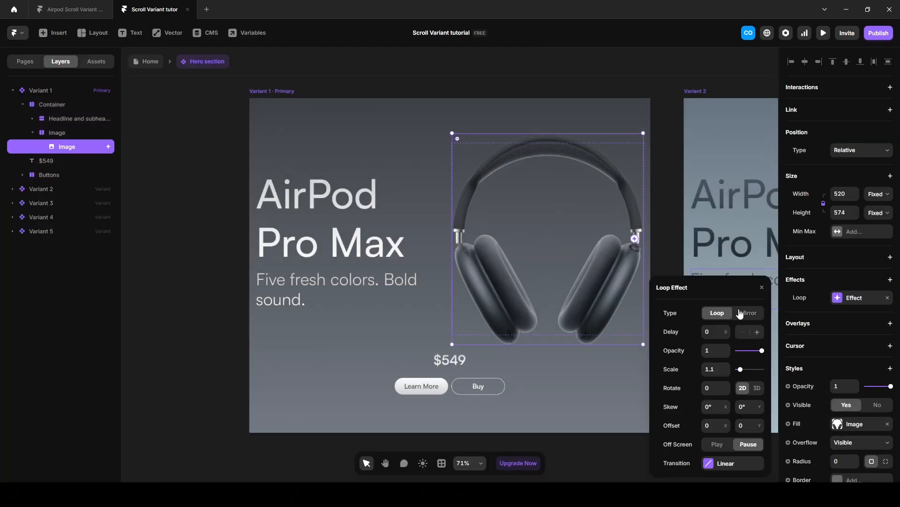
{"action": "left_click", "coordinate": [750, 314]}
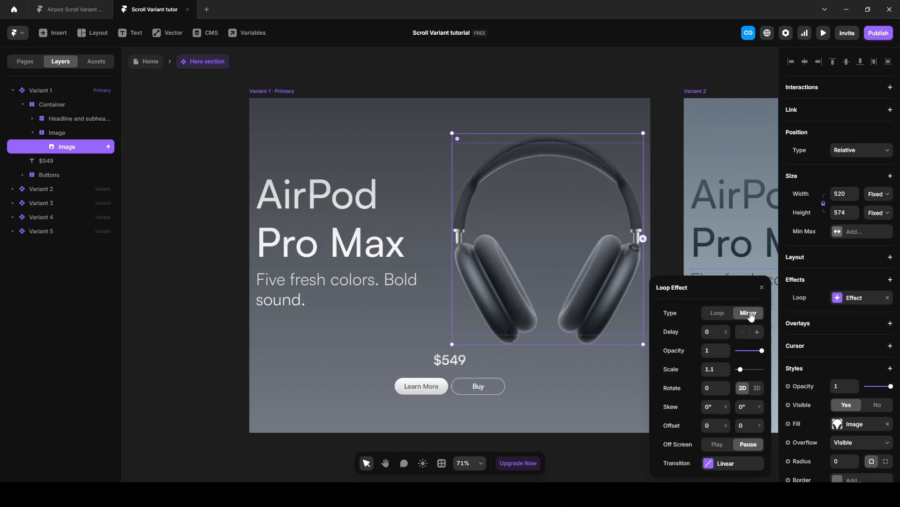
{"action": "left_click", "coordinate": [728, 464]}
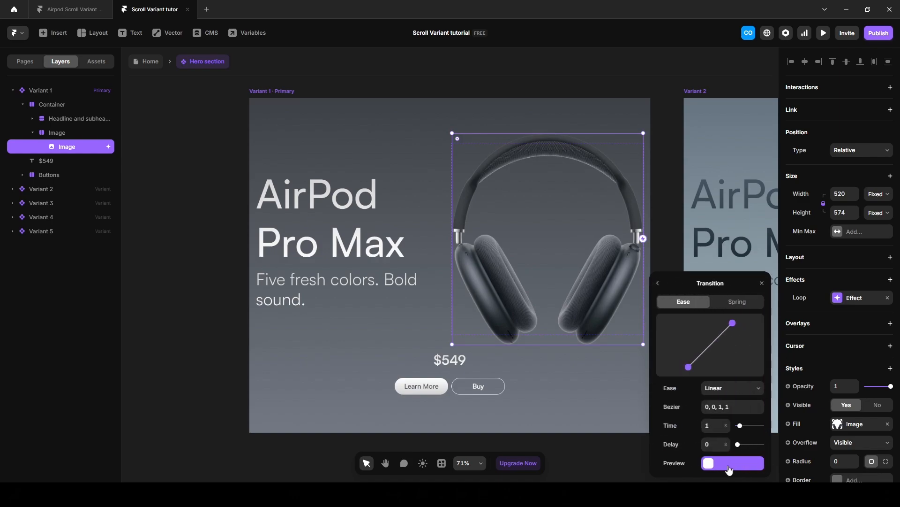
{"action": "left_click", "coordinate": [709, 425]}
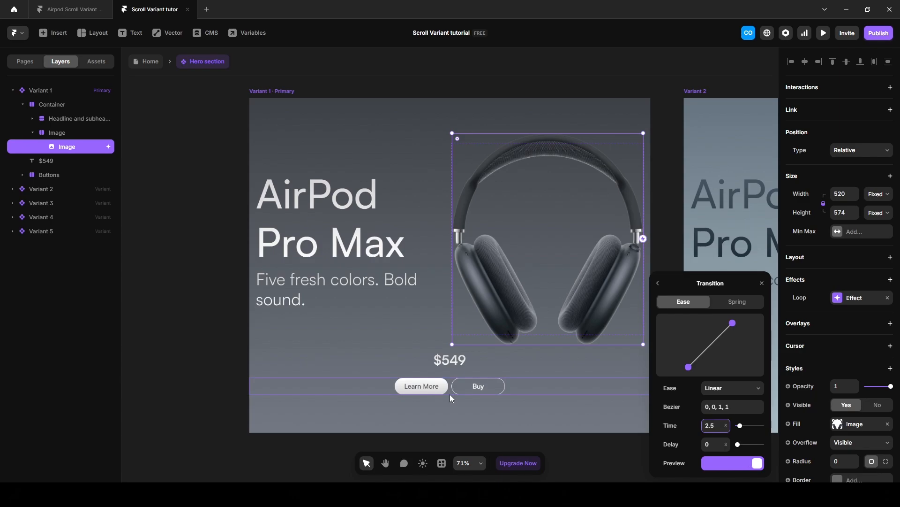
{"action": "left_click", "coordinate": [160, 262]}
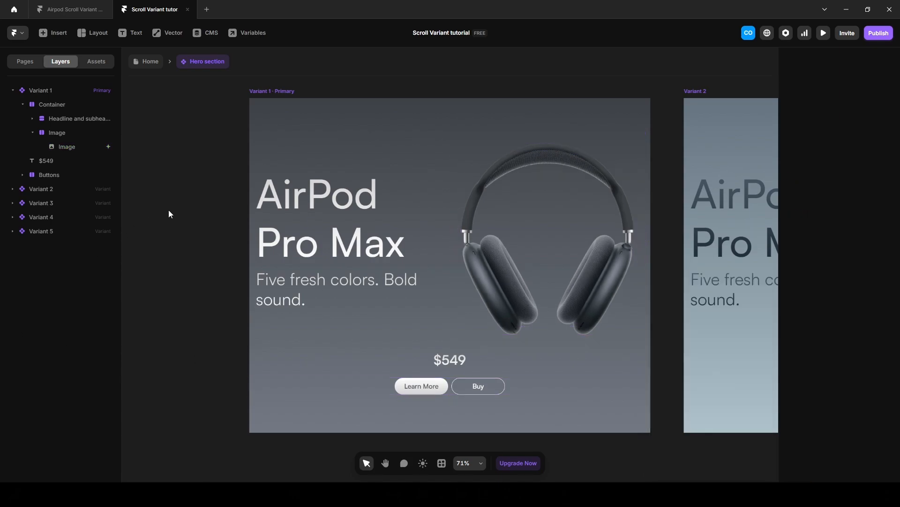
Return to the Home page, preview it and scroll through the hero's color variants to check the headphone animation
{"action": "left_click", "coordinate": [149, 61]}
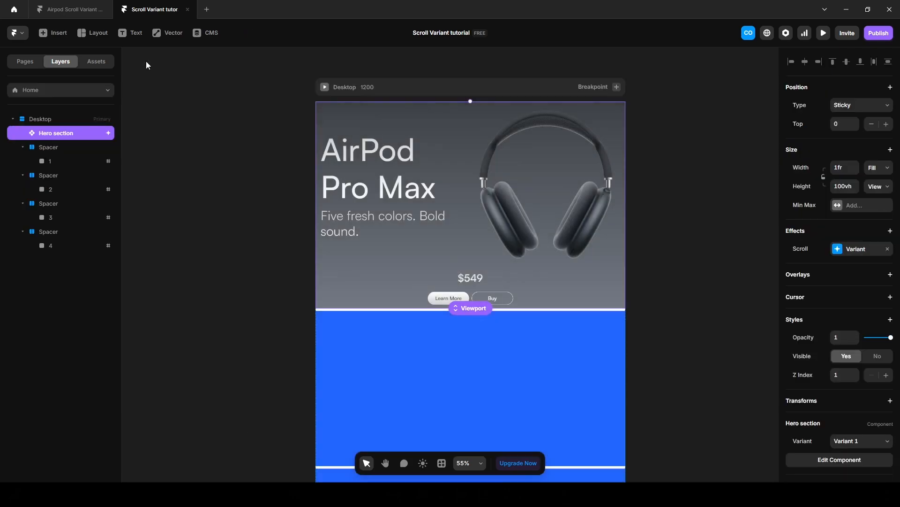
{"action": "left_click", "coordinate": [825, 34]}
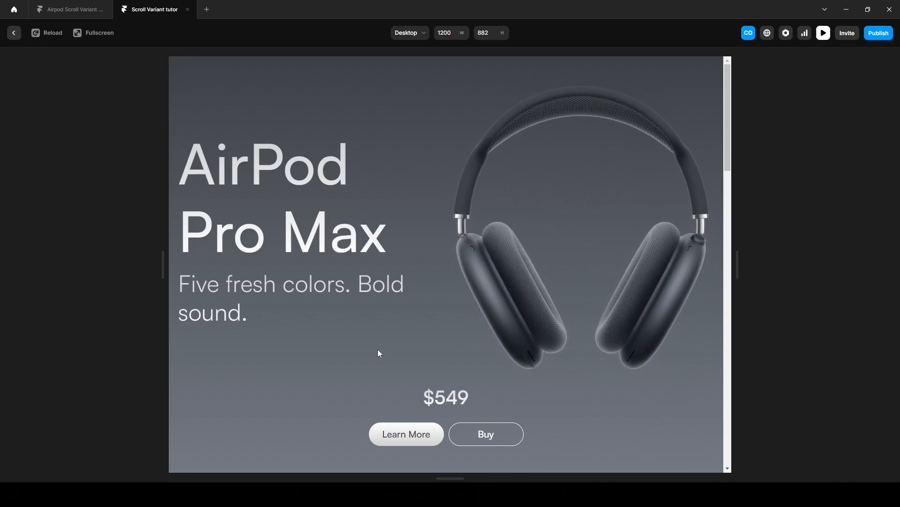
{"action": "scroll", "coordinate": [377, 354], "scroll_direction": "down", "scroll_amount": 5}
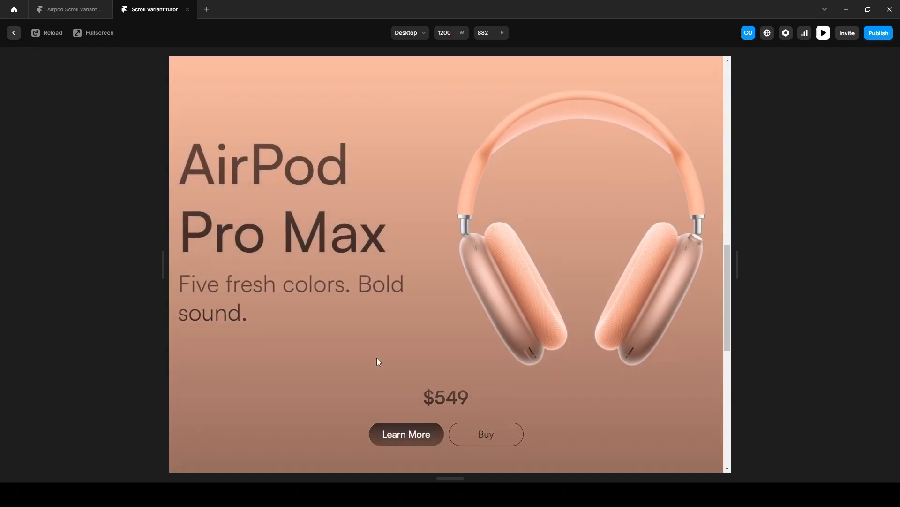
{"action": "scroll", "coordinate": [377, 359], "scroll_direction": "down", "scroll_amount": 9}
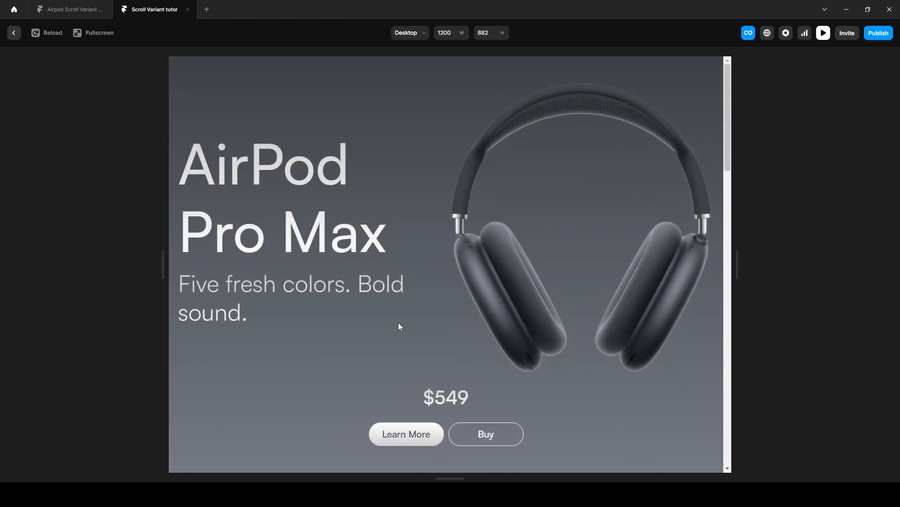